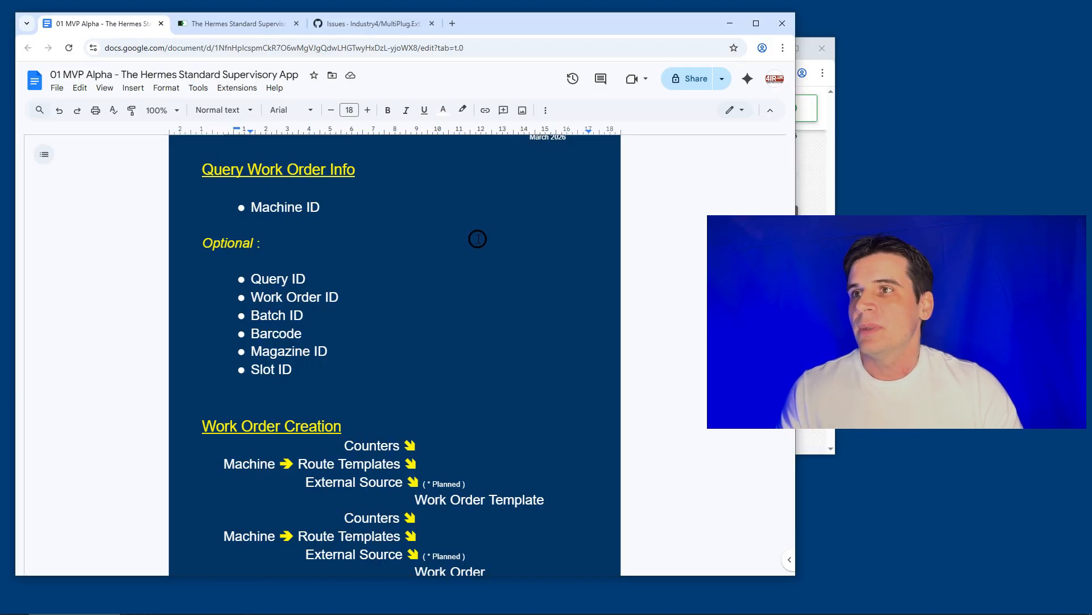
- Review the Work Order Creation section of the document, down to the start of Request Functionality
scroll(478, 239, "down", 2)
scroll(478, 239, "down", 1)
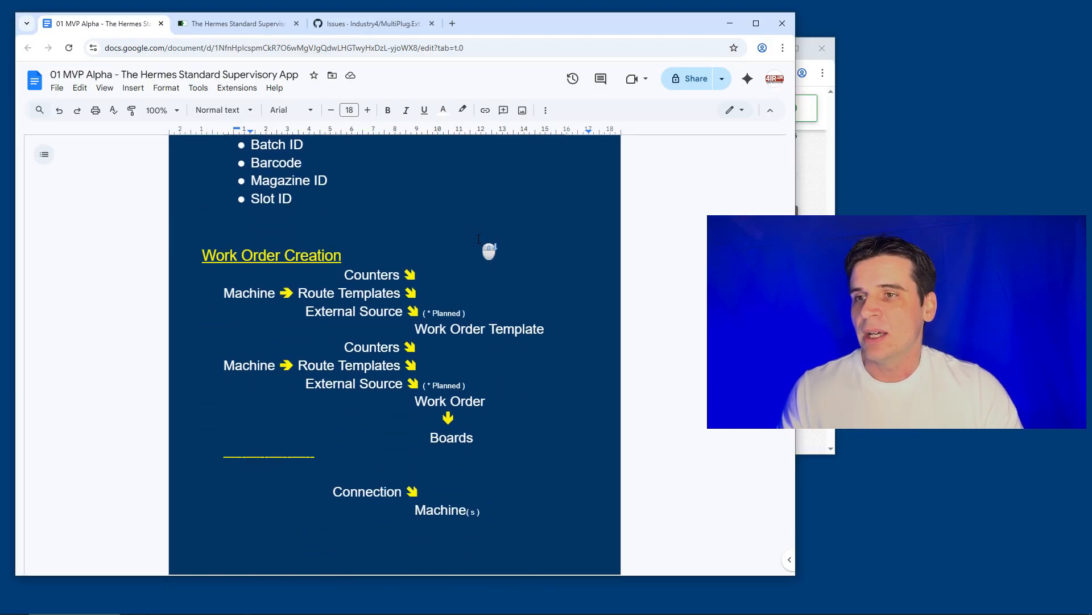
scroll(478, 239, "down", 1)
scroll(478, 239, "up", 1)
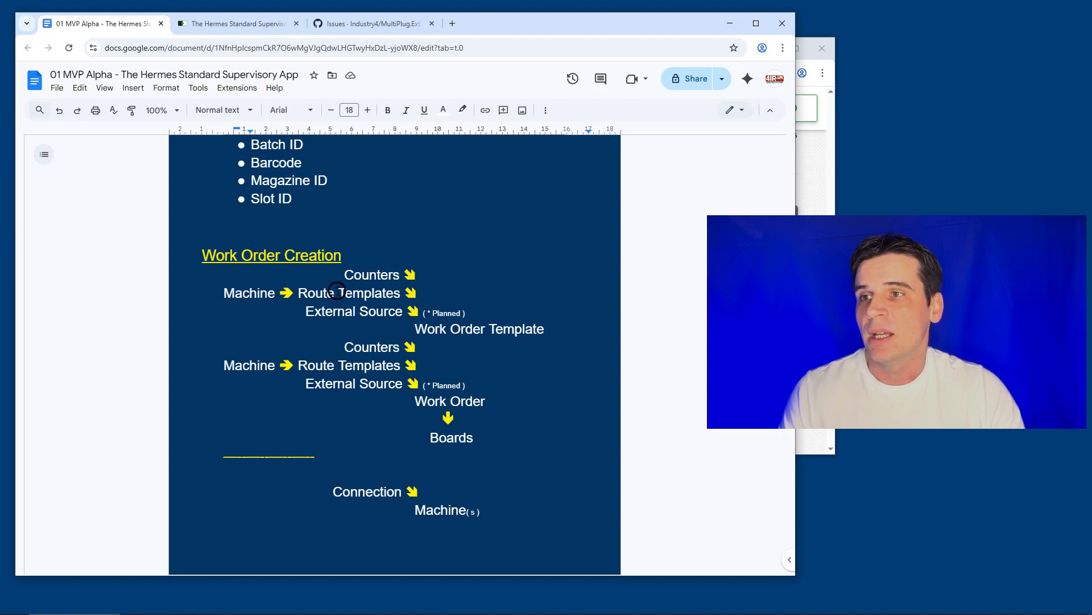
left_click(445, 291)
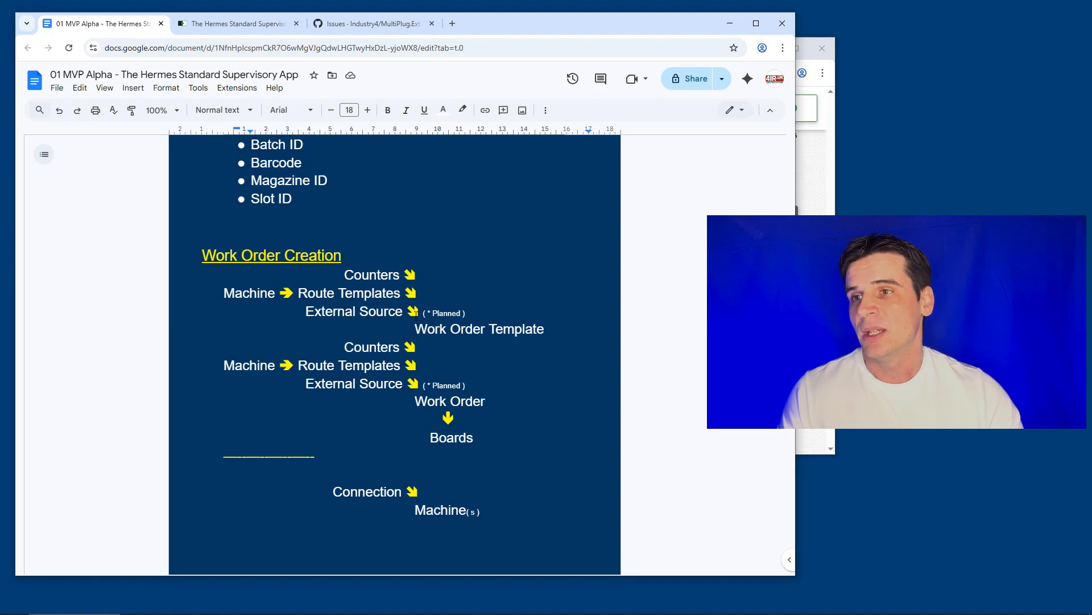
scroll(512, 421, "down", 3)
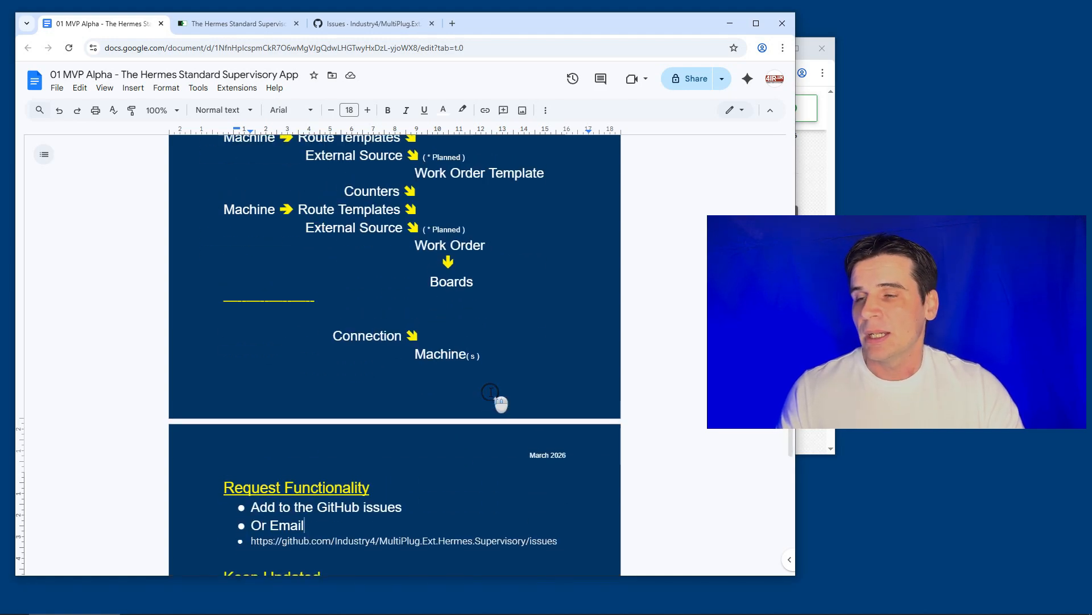
scroll(500, 402, "up", 3)
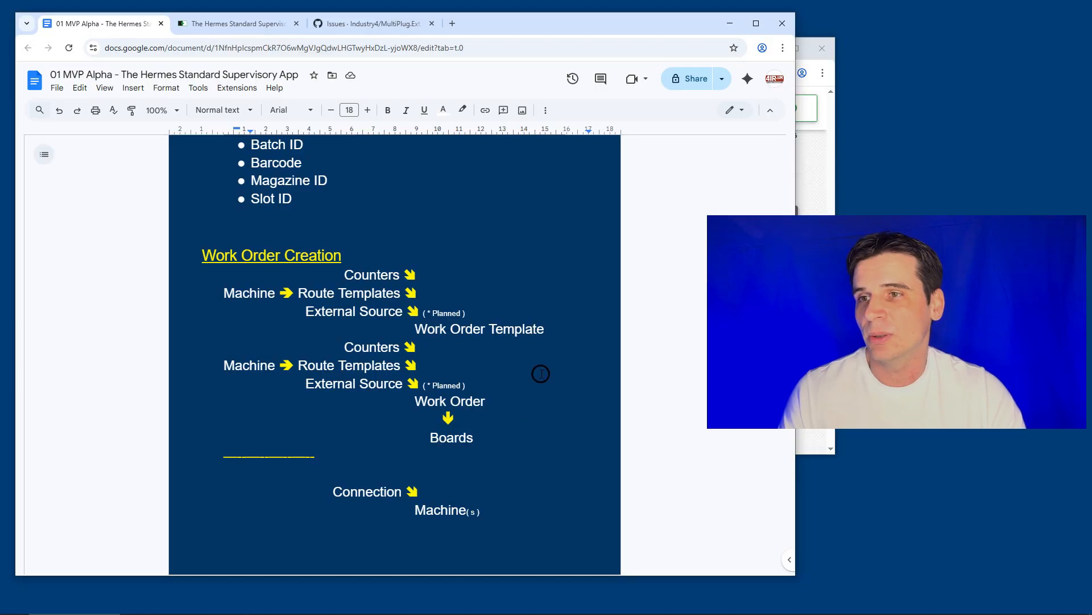
scroll(542, 374, "down", 2)
left_click(434, 395)
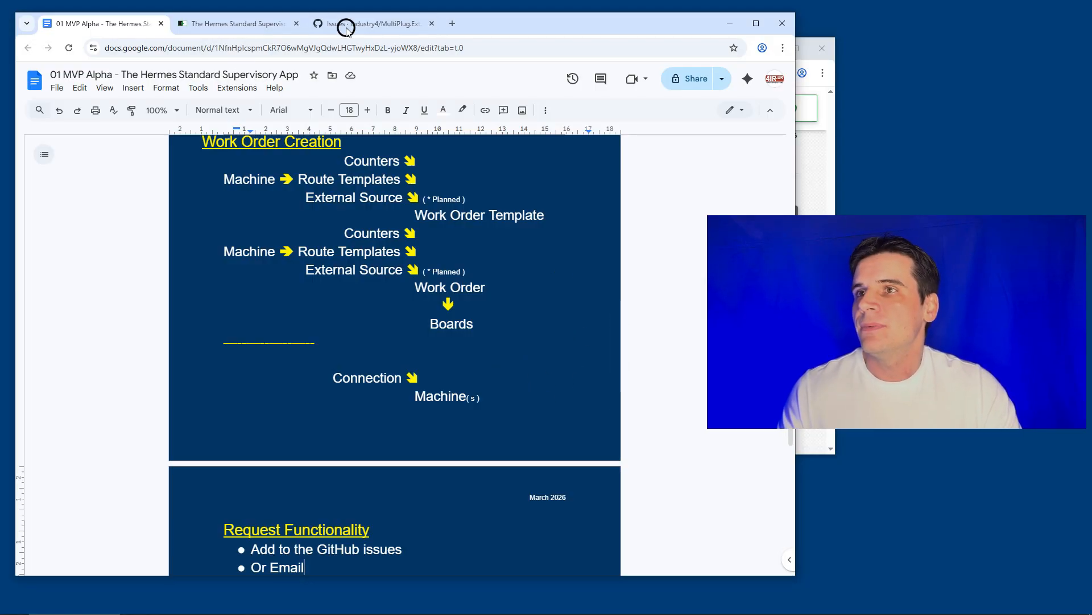
- View the GitHub issues page for MultiPlug.Ext.Hermes.Supervisory and the Hermes Standard Supervisory App website
mouse_move(381, 24)
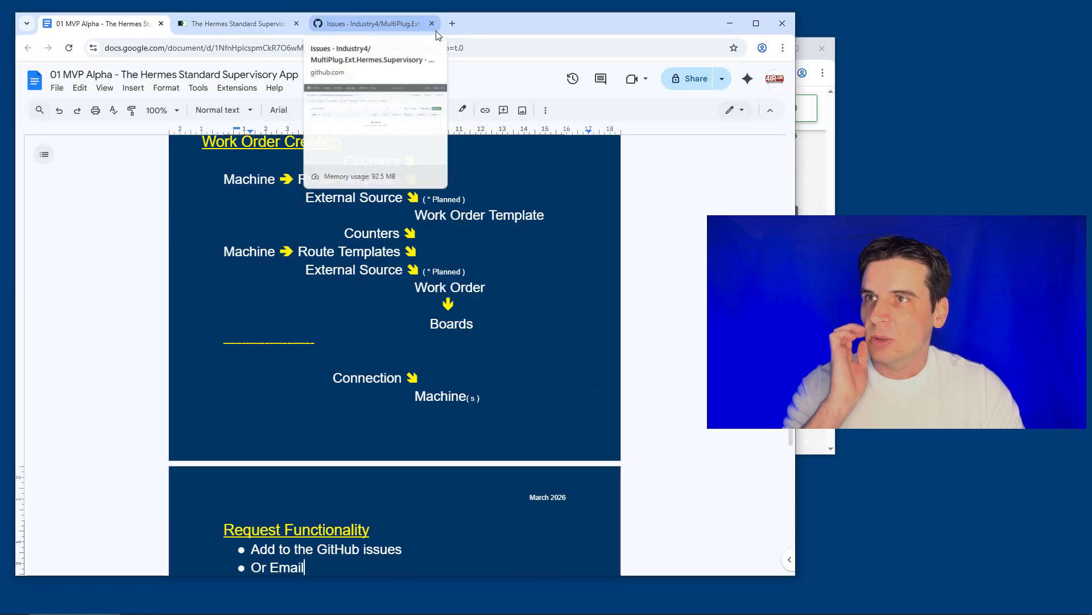
left_click(386, 25)
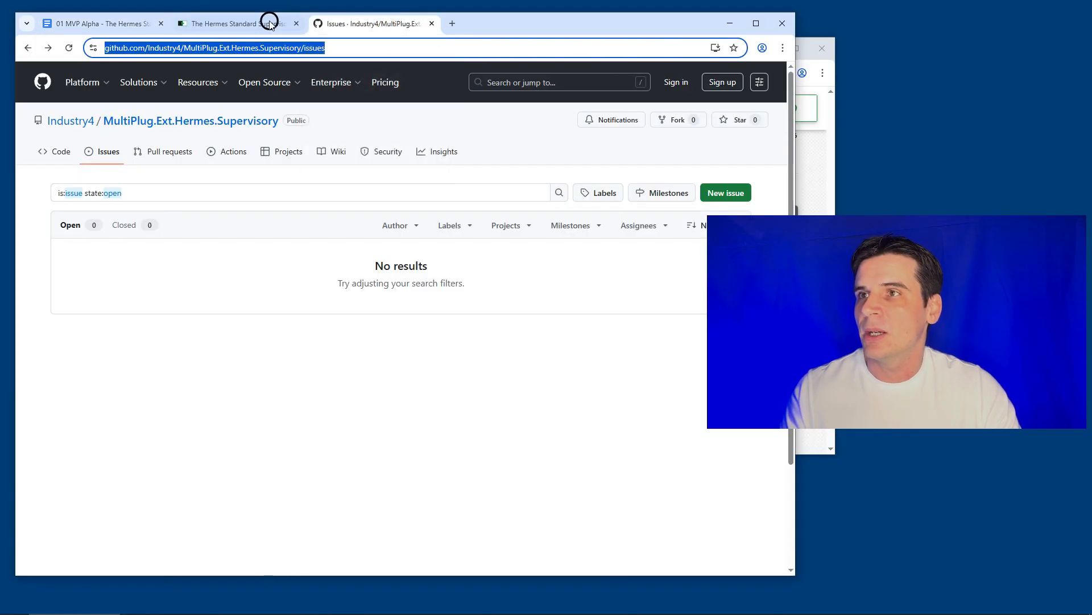
left_click(246, 23)
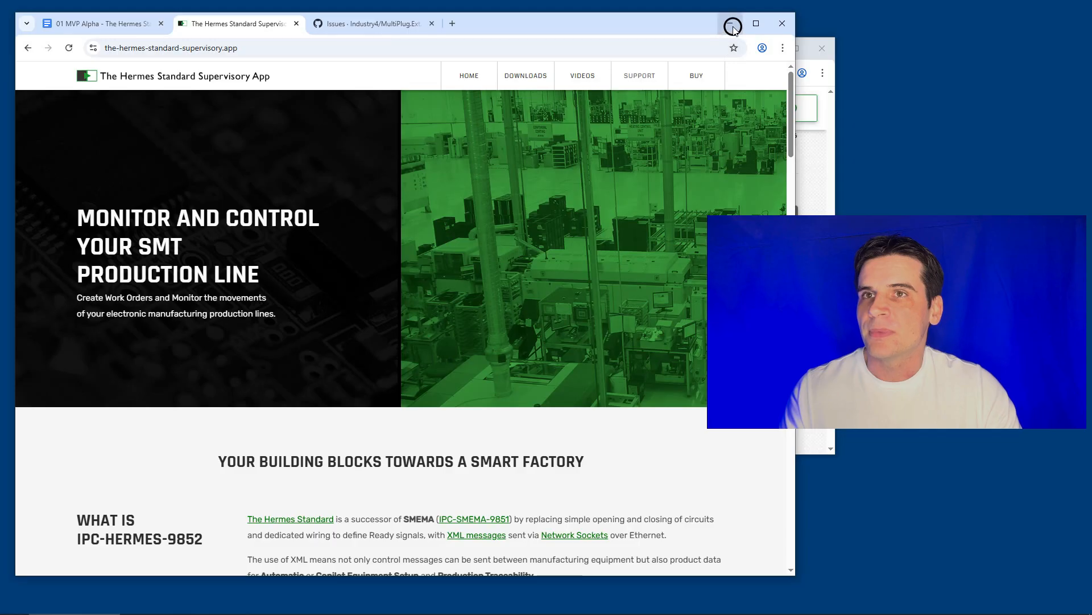
- Switch to the MultiPlug browser window, reposition it, and look over the Multiplug.Ext.Hermes.Supervisory home page
left_click(813, 307)
left_click_drag(523, 28, 544, 92)
left_click(515, 33)
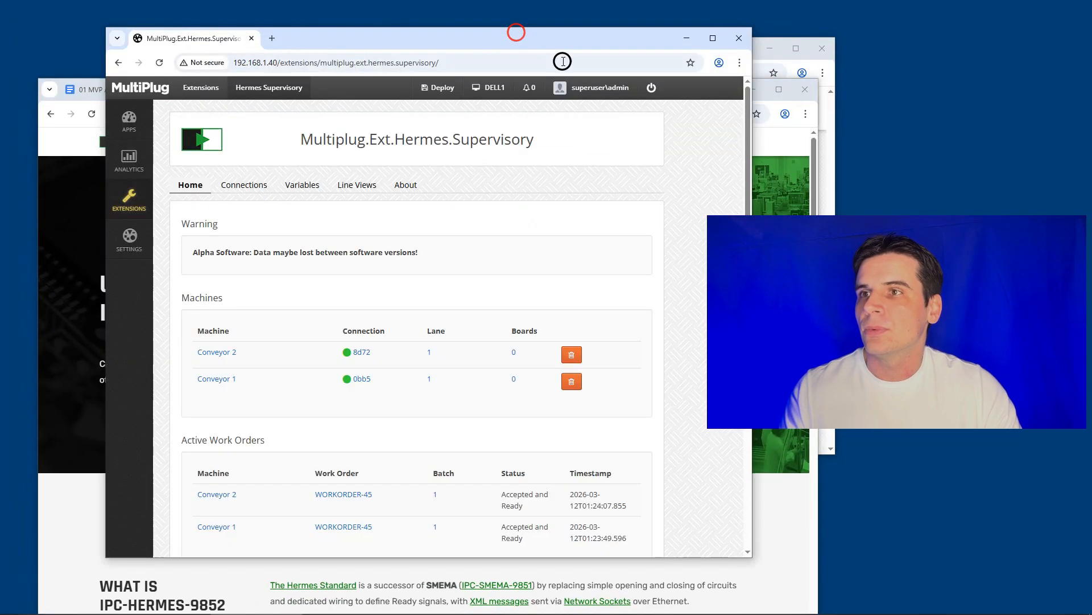
left_click_drag(470, 47, 456, 33)
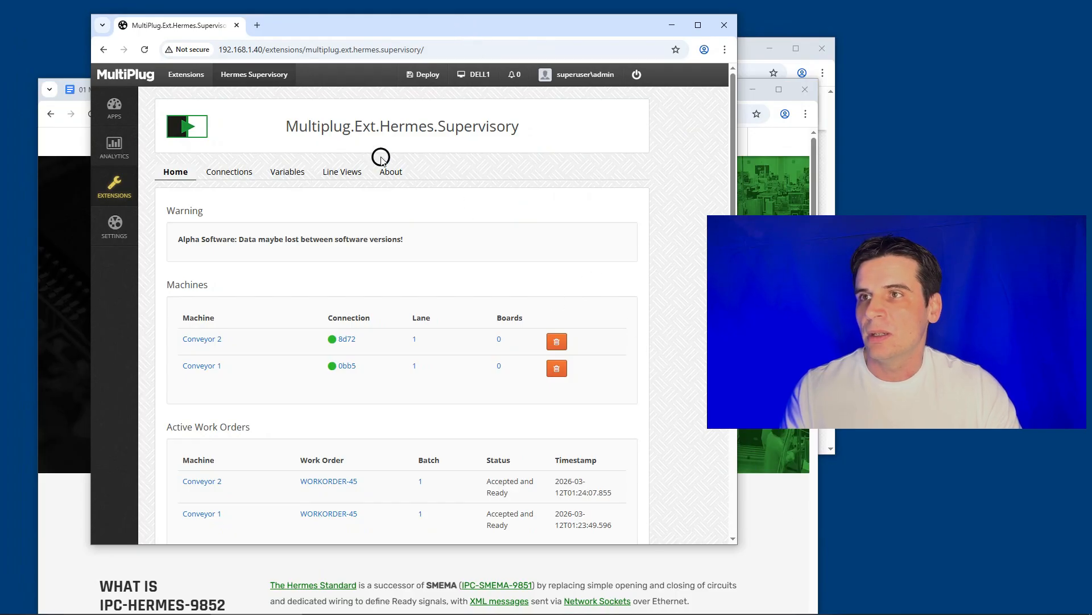
left_click_drag(280, 129, 532, 135)
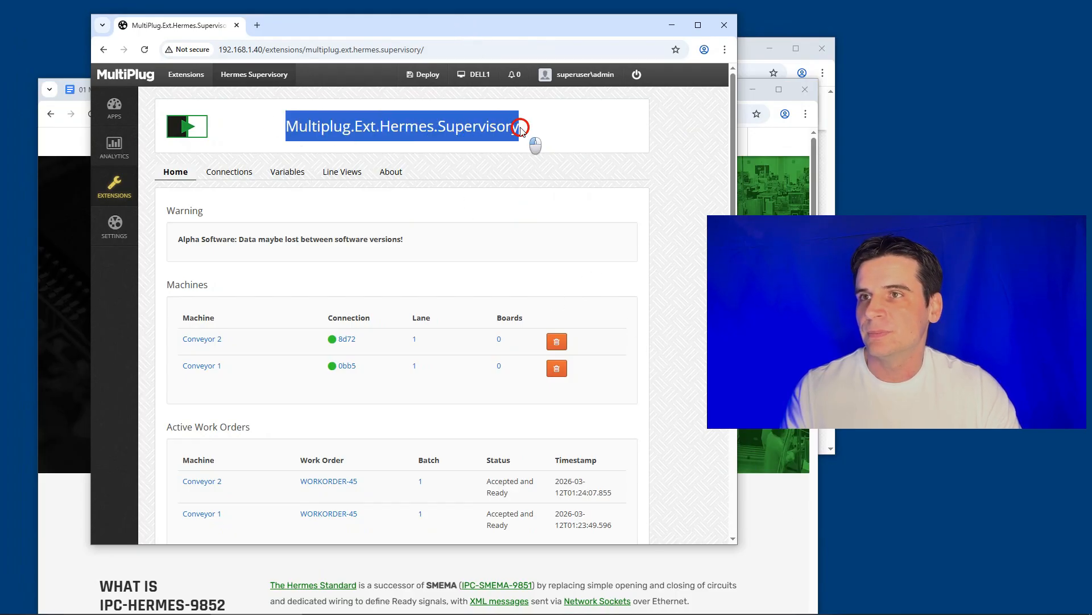
left_click(561, 132)
scroll(681, 301, "down", 2)
scroll(681, 300, "up", 2)
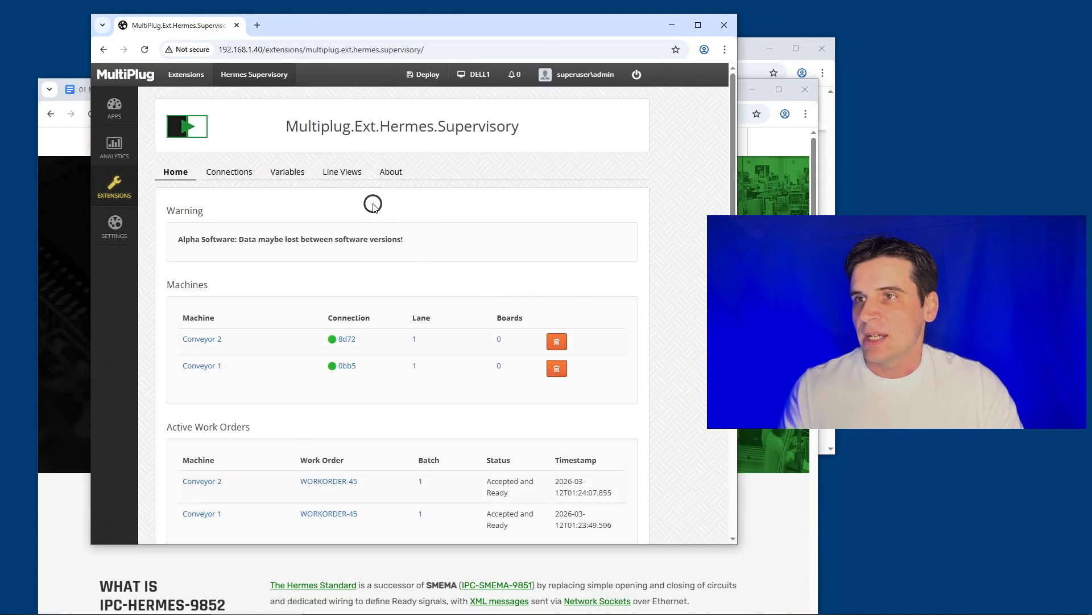
- Create a route machine sequence template in the extension's variables and add Conveyor 1 with route 1
left_click(290, 173)
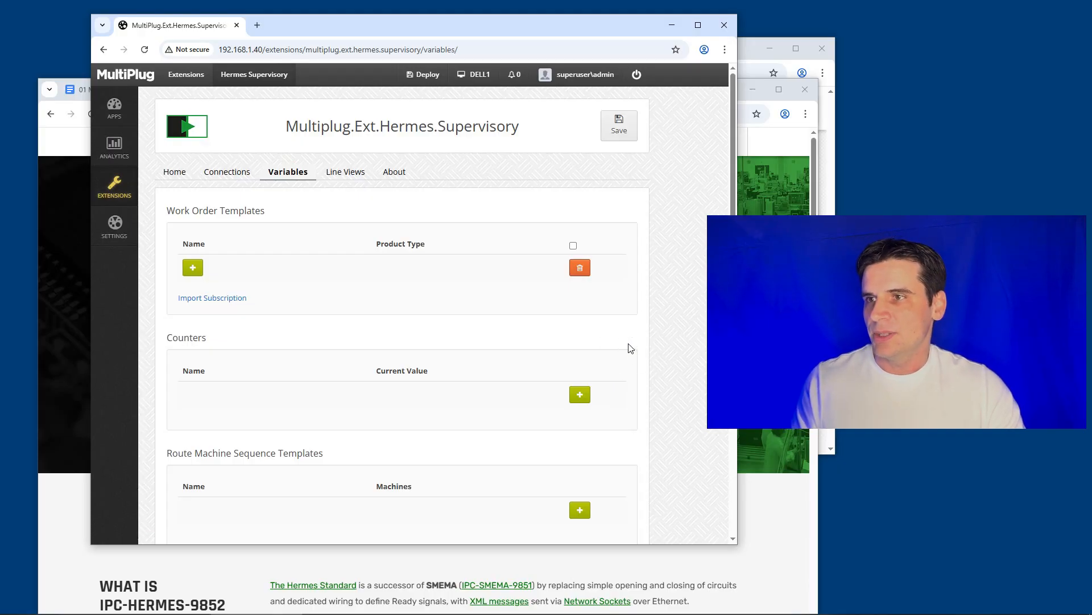
scroll(522, 256, "down", 2)
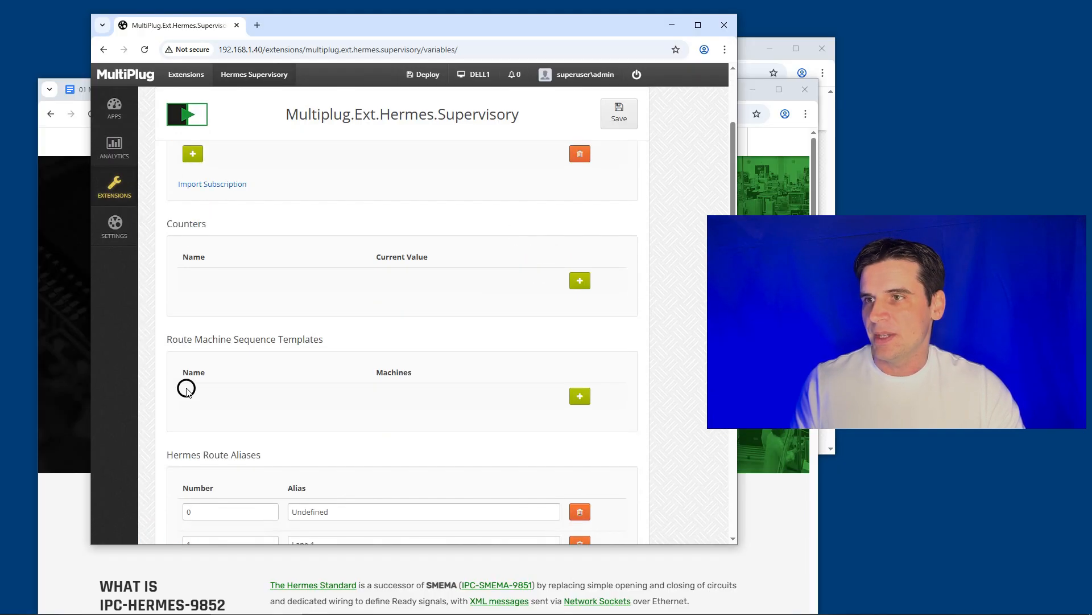
left_click(580, 395)
left_click(576, 312)
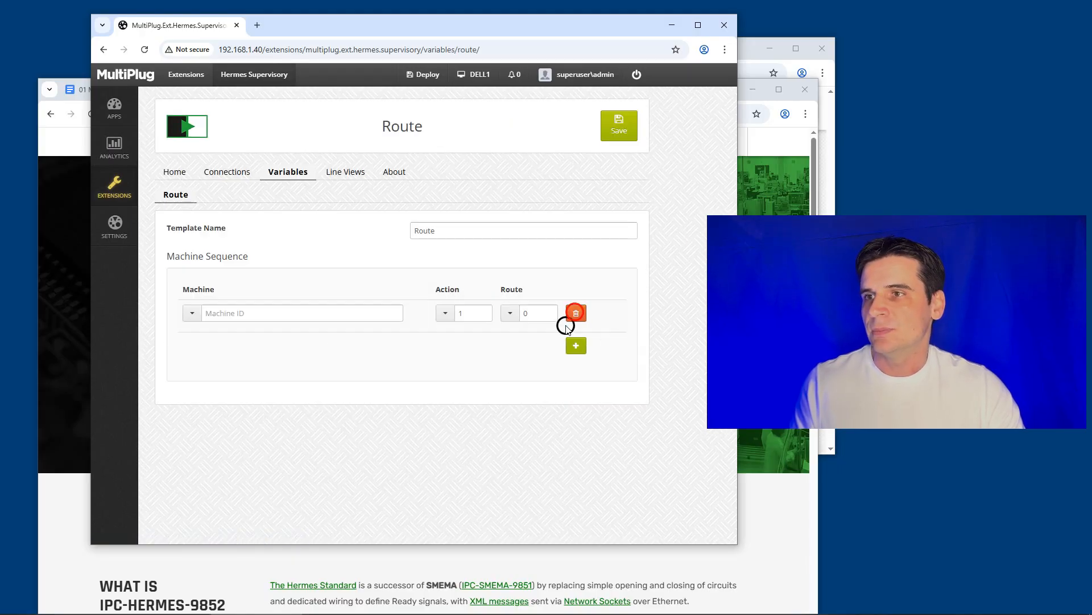
left_click(193, 313)
left_click(215, 346)
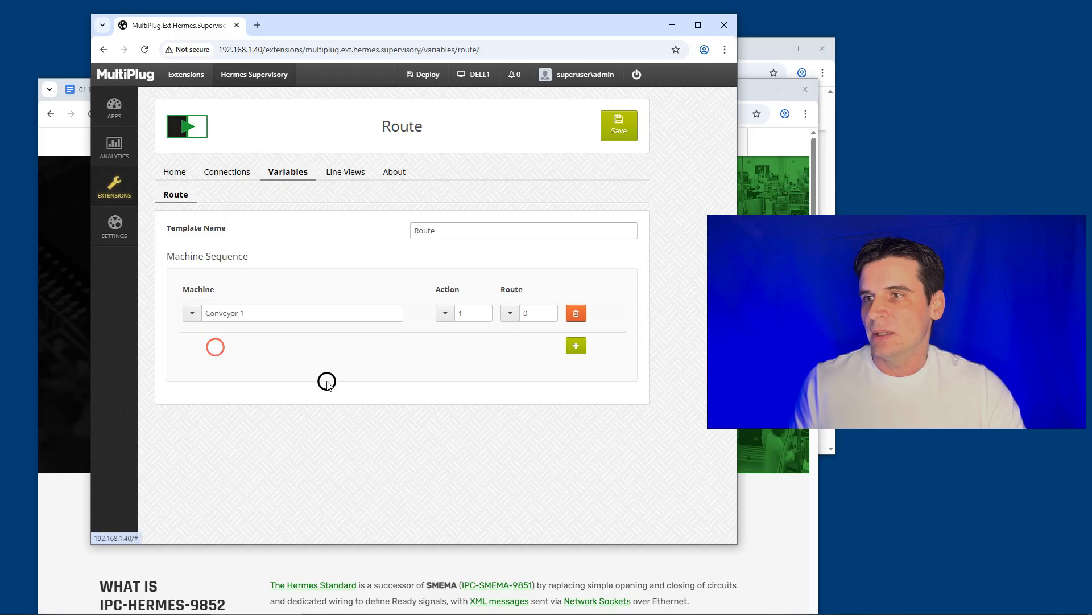
left_click(512, 314)
left_click(527, 348)
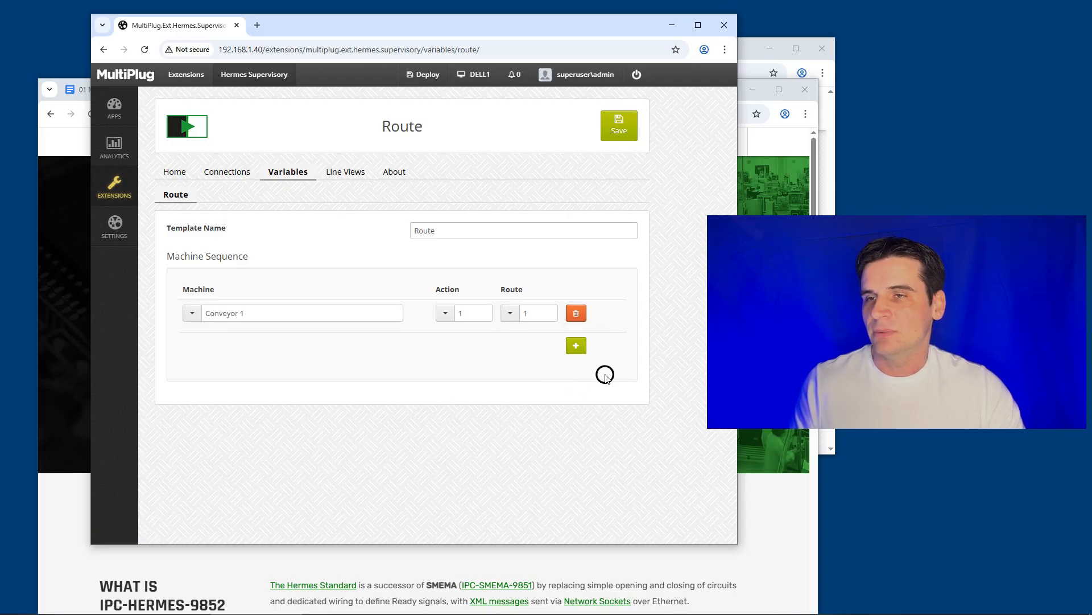
type("1")
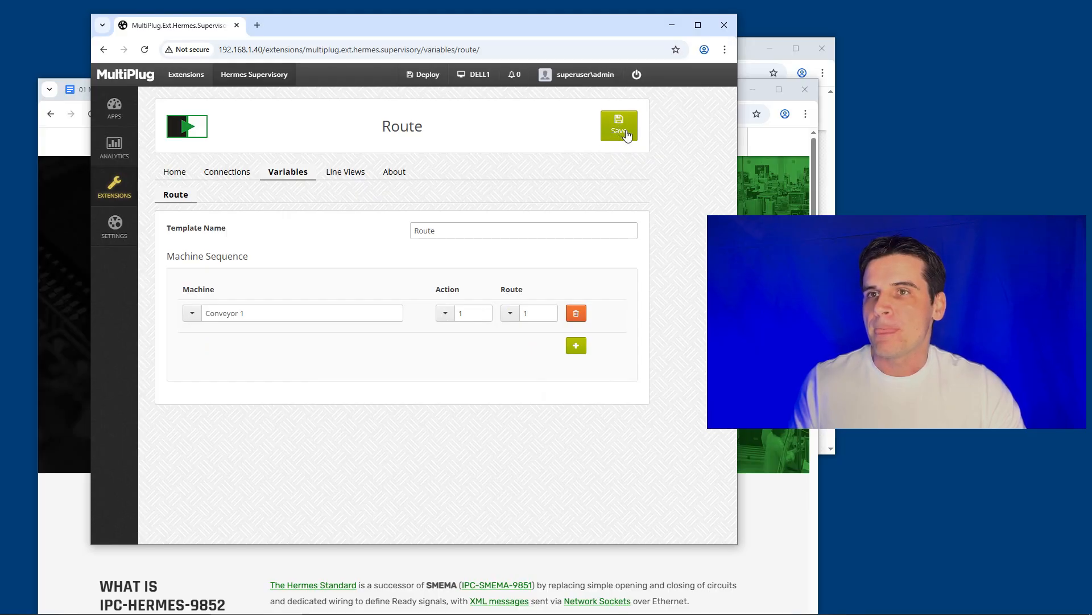
- Add Conveyor 2 with route 1 to the machine sequence and save the route template
left_click(575, 346)
left_click(193, 345)
left_click(224, 366)
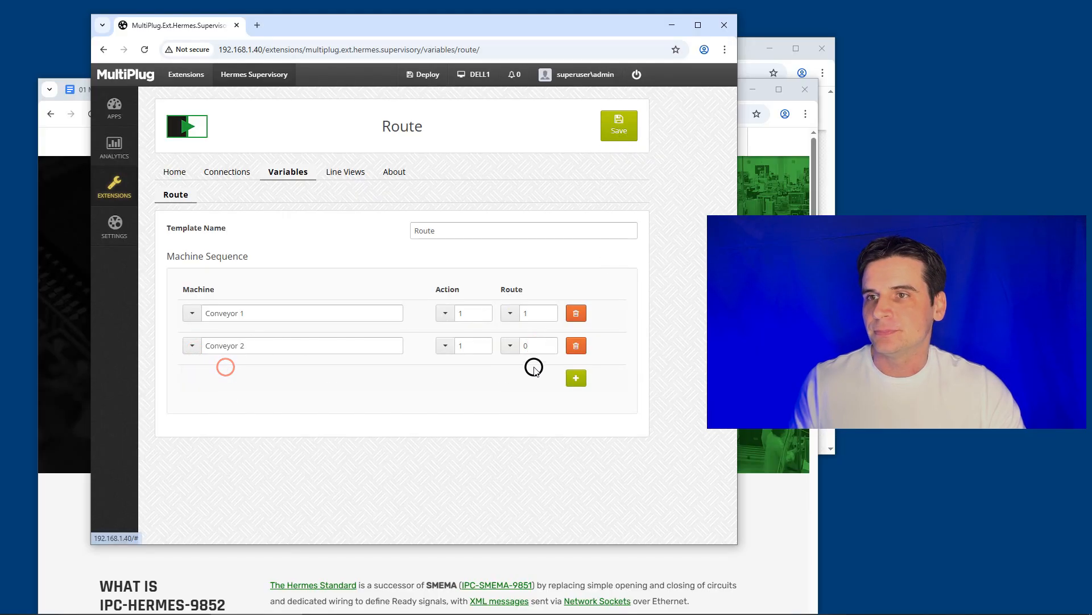
left_click(517, 345)
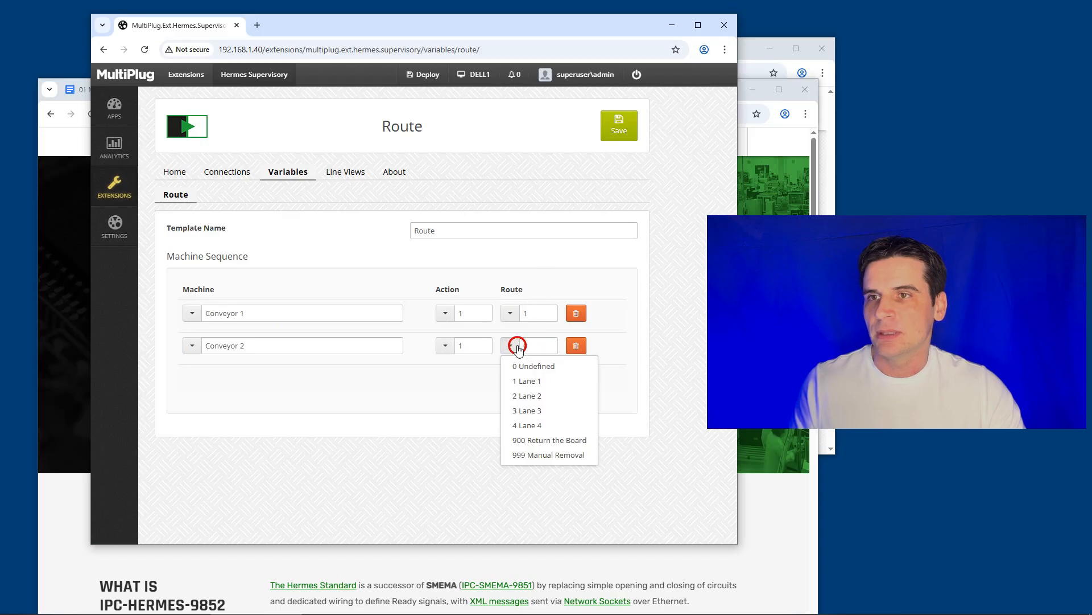
left_click(555, 385)
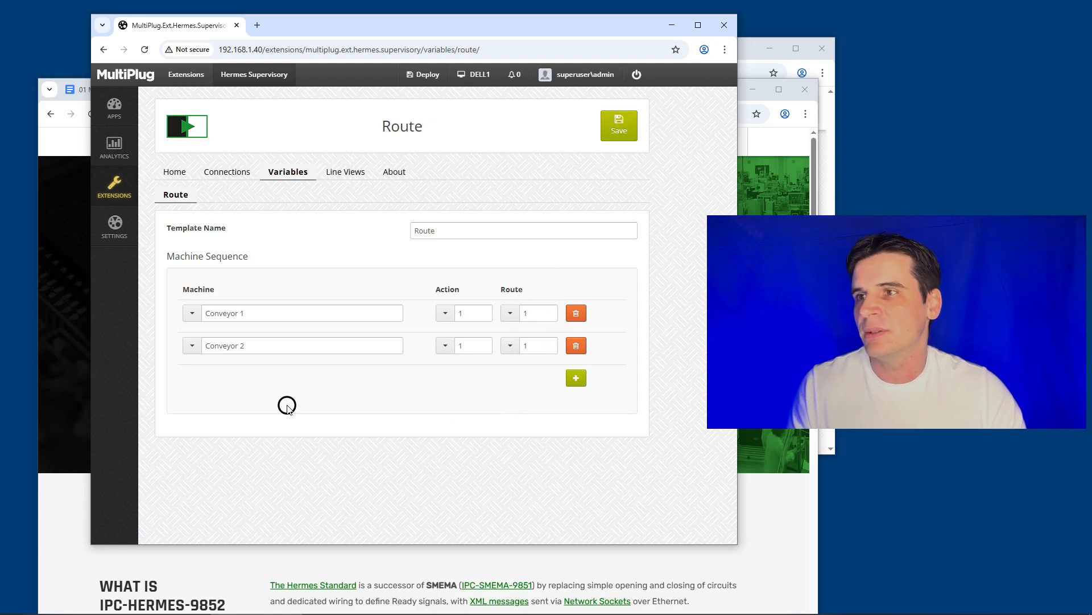
left_click(511, 321)
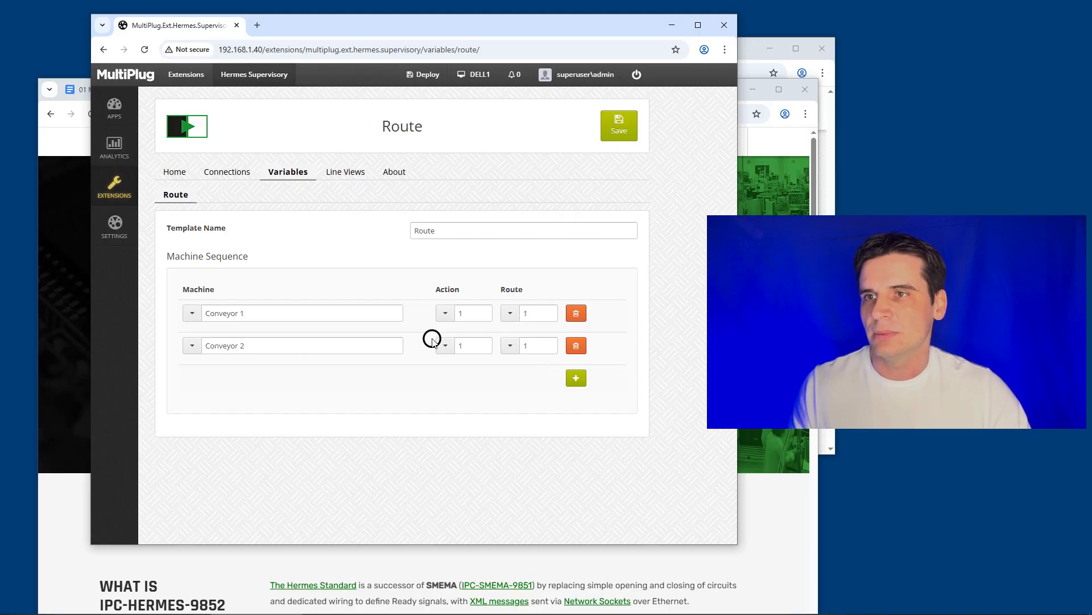
left_click(628, 130)
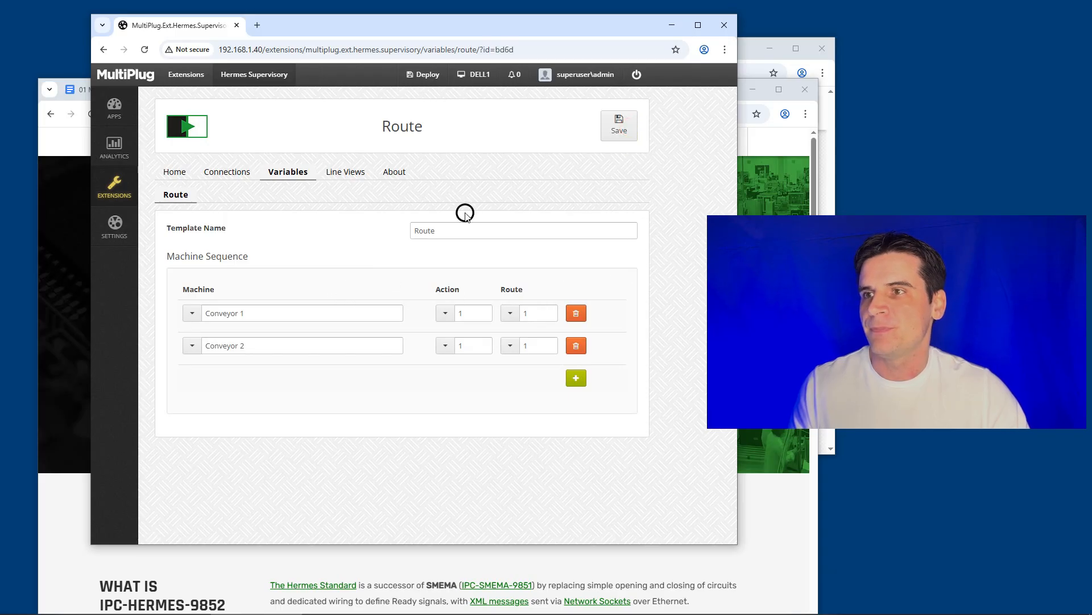
- Reopen the saved route template, rename it "Route 1" and save it
left_click(301, 173)
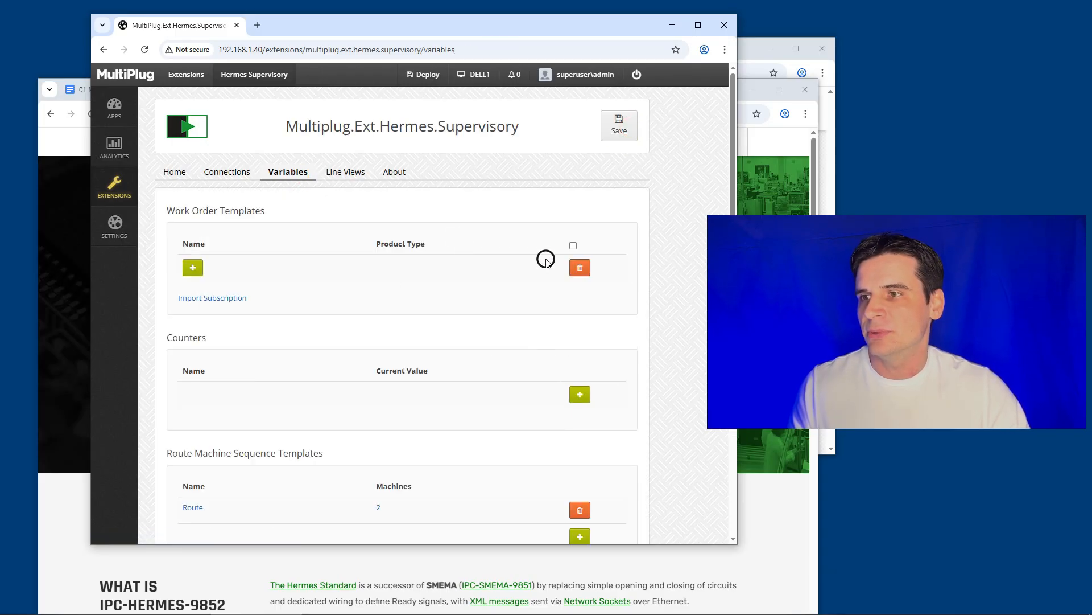
scroll(546, 256, "down", 3)
left_click(197, 337)
left_click(451, 234)
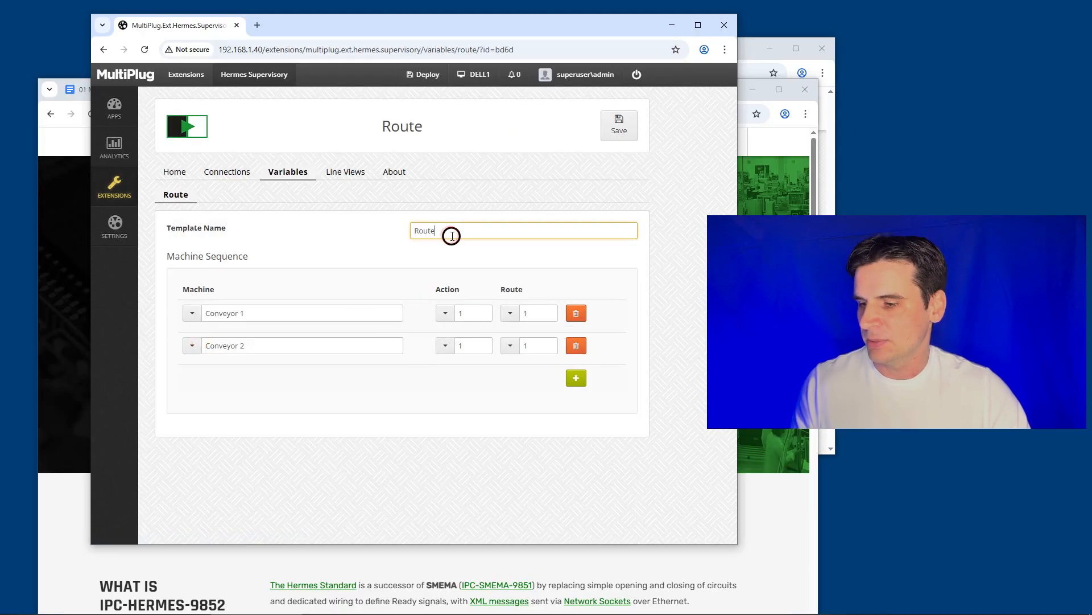
type("1")
left_click(627, 138)
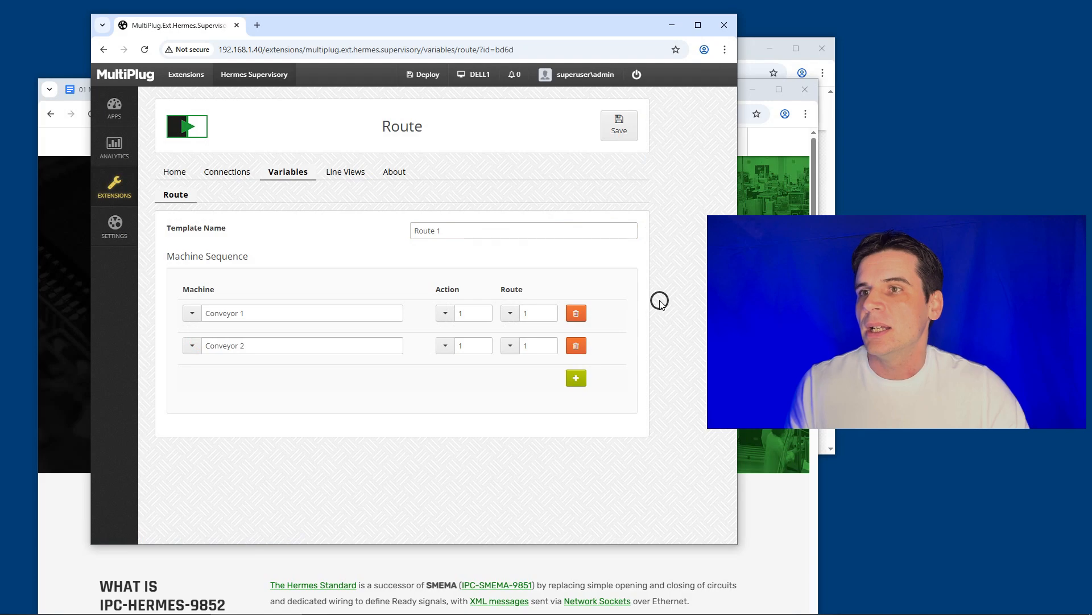
- Create a counter named "WorkOrder" that increments Per Work Order and save it
left_click(303, 175)
scroll(542, 342, "down", 3)
scroll(586, 370, "up", 3)
left_click(580, 337)
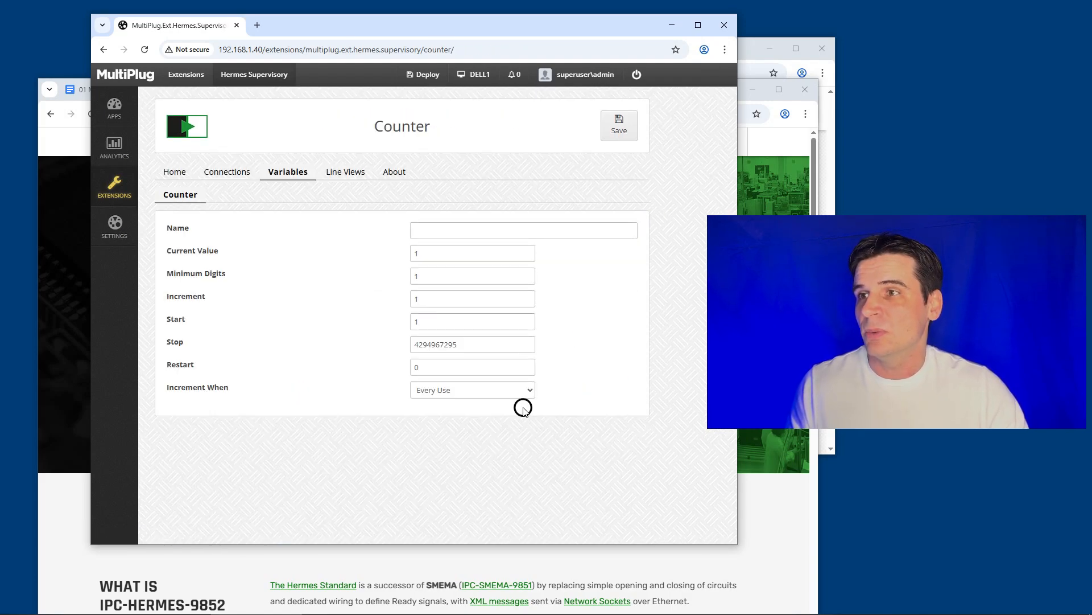
left_click(461, 232)
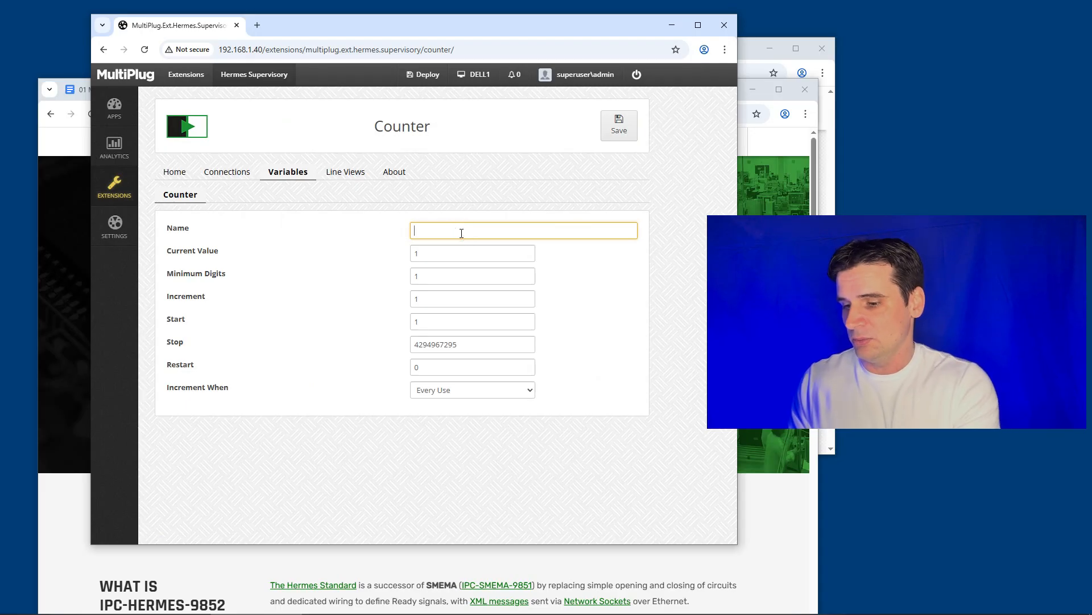
type("WOr")
type("WorkOrder")
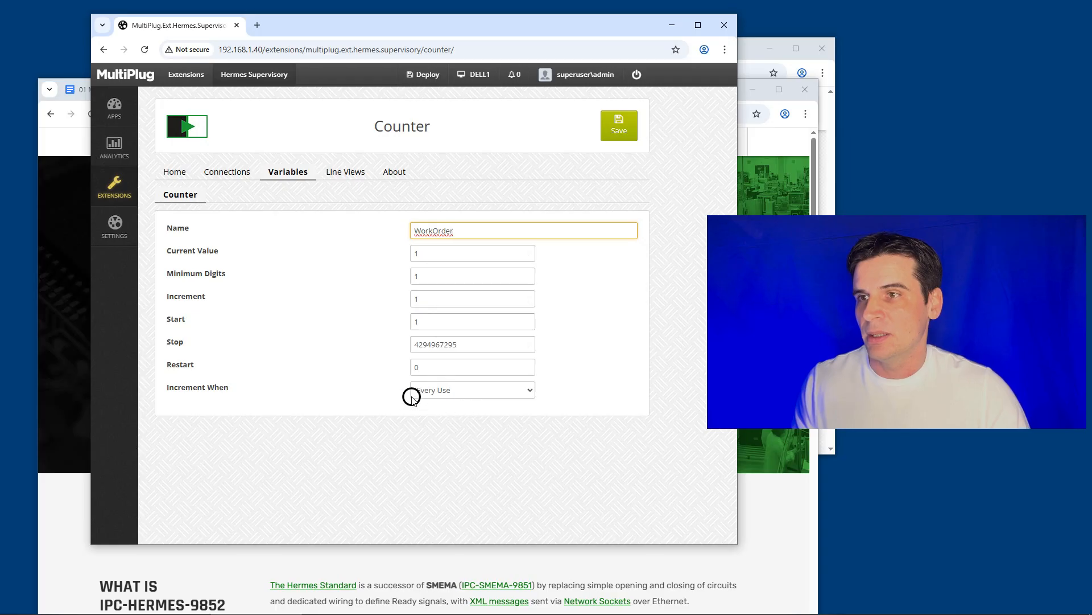
left_click(461, 390)
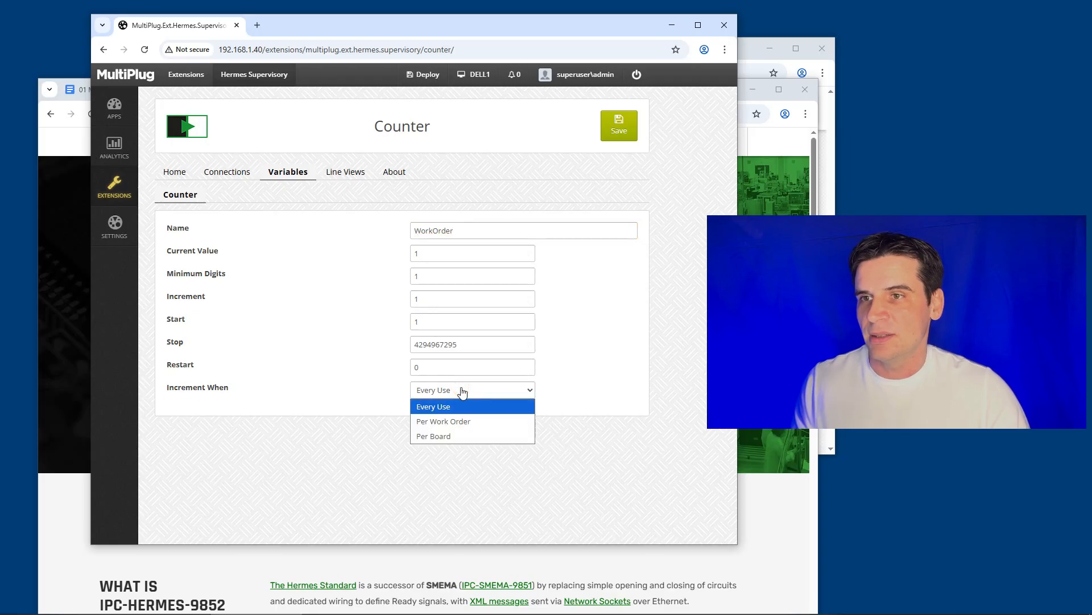
left_click(481, 421)
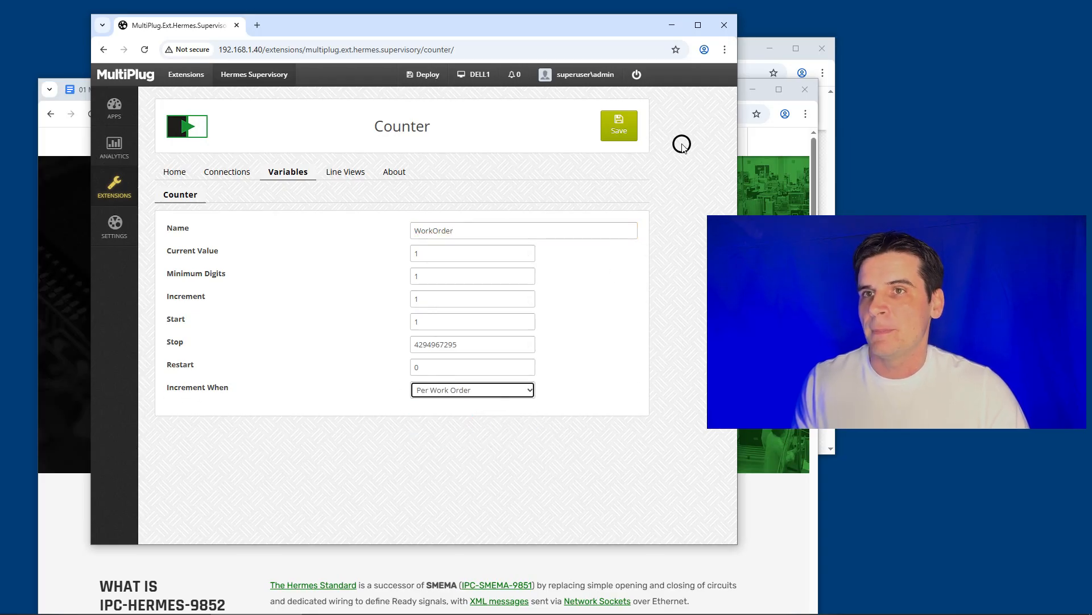
left_click(631, 128)
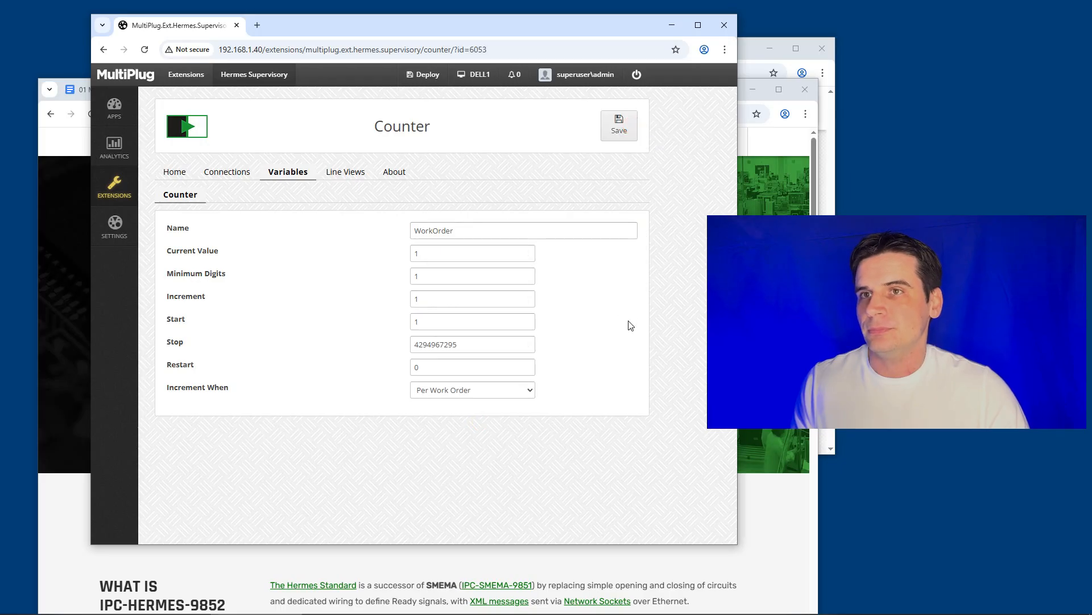
- Create a second counter named "Barcode" that increments Per Board and save it
left_click(292, 173)
left_click(580, 421)
left_click(432, 232)
type("Barcode")
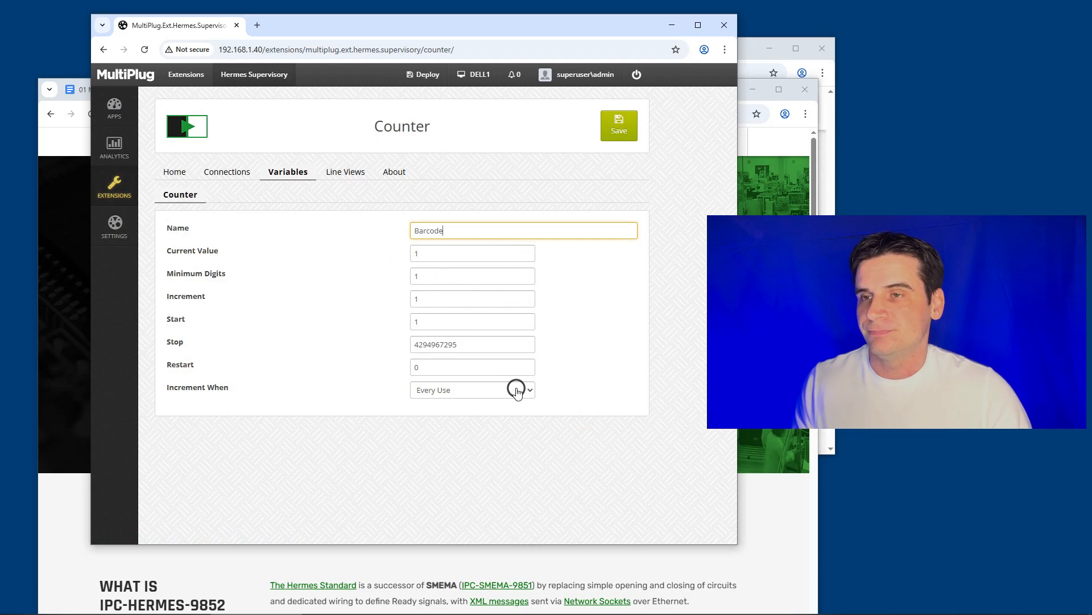
left_click(463, 390)
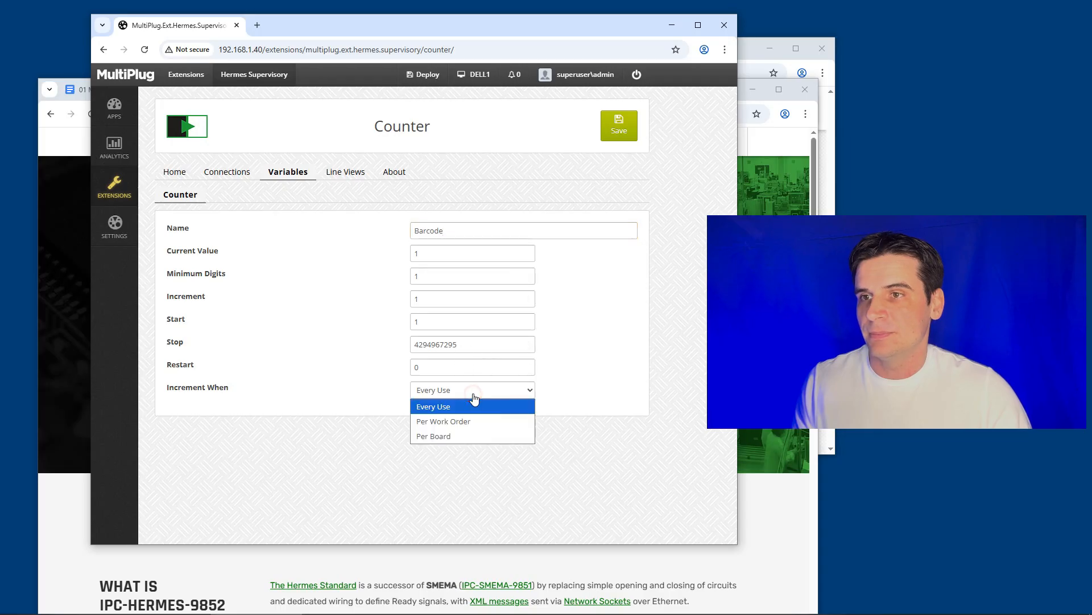
left_click(458, 438)
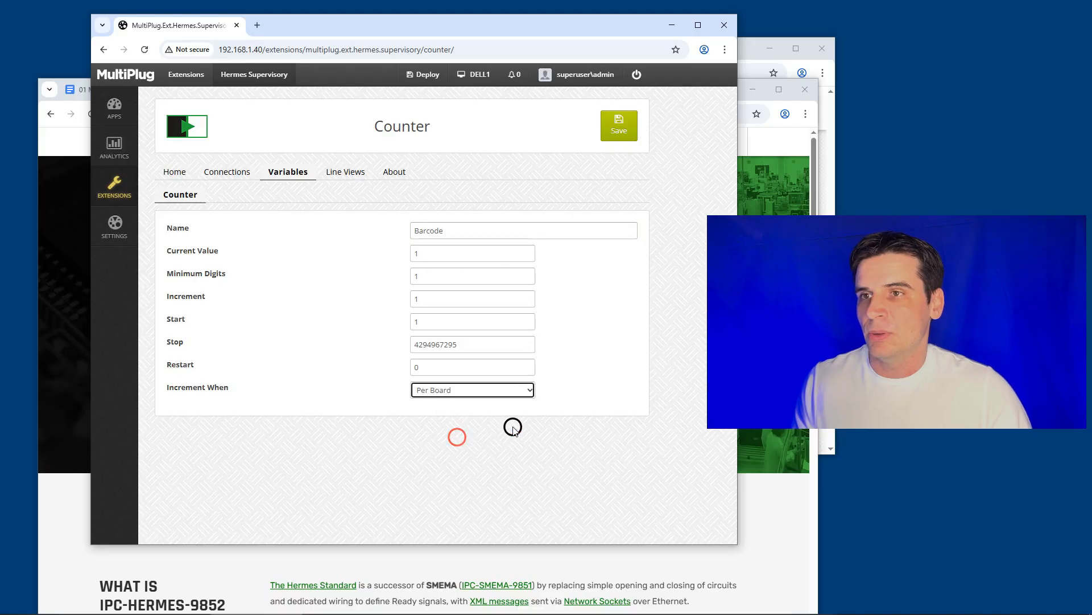
left_click(636, 131)
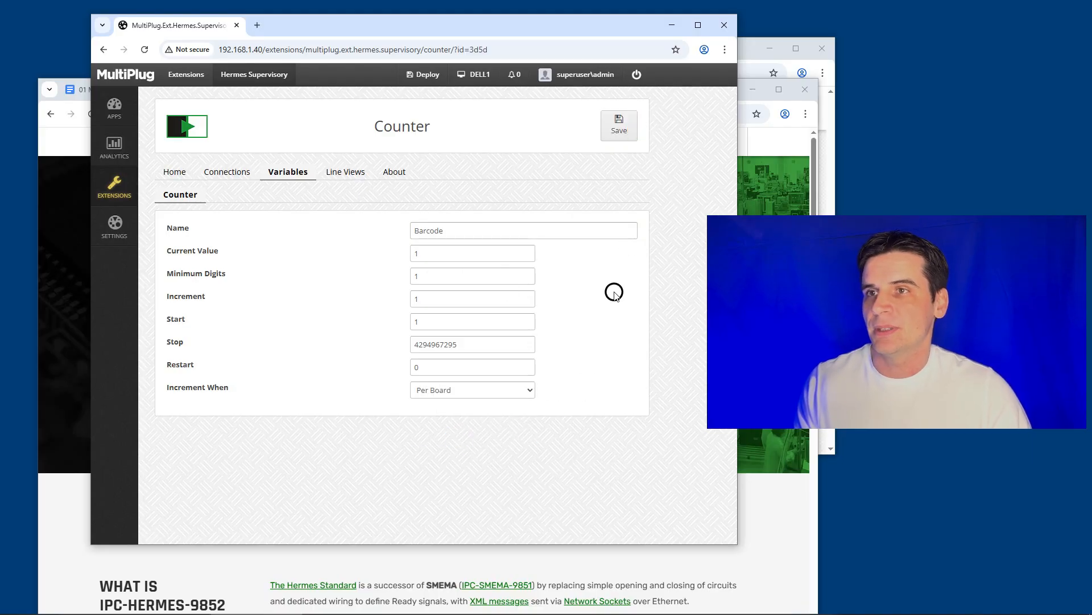
- Create a work order template in the extension's variables and name it "MobilePhone1"
left_click(303, 173)
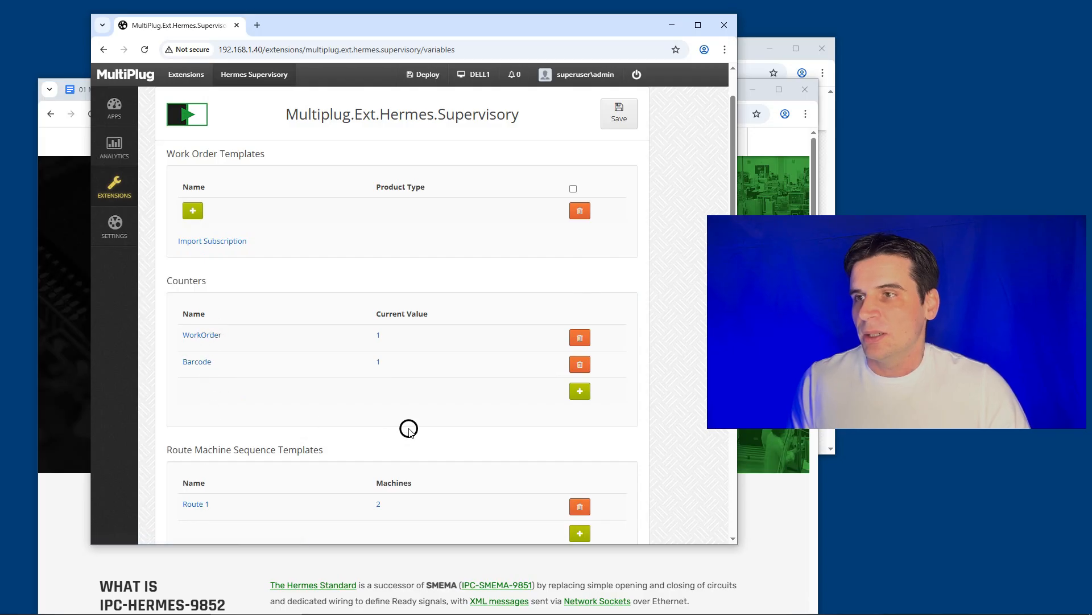
scroll(546, 433, "up", 2)
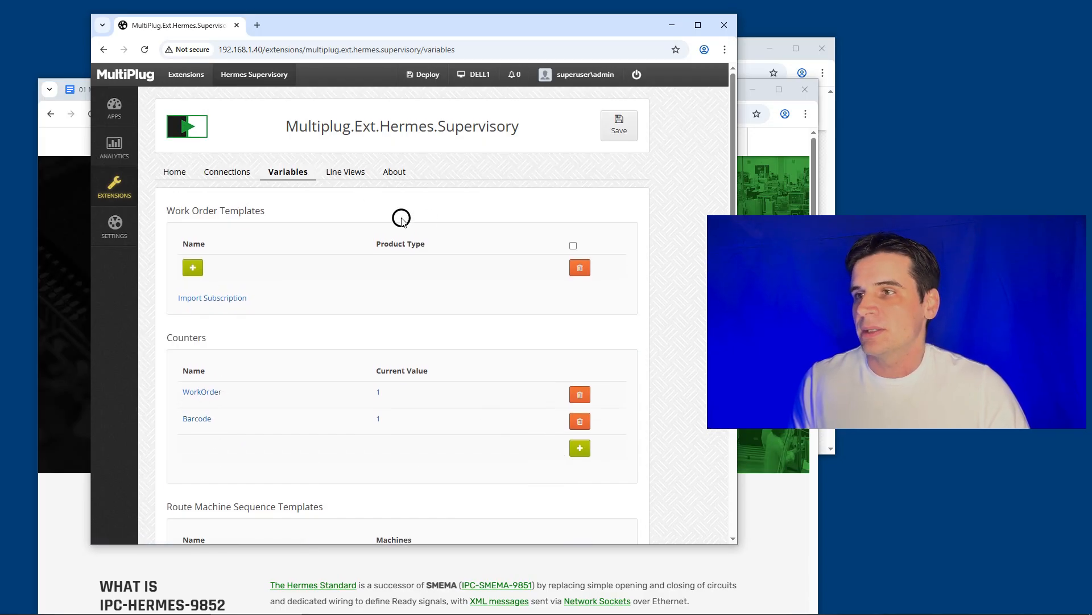
scroll(527, 269, "down", 4)
scroll(526, 270, "up", 7)
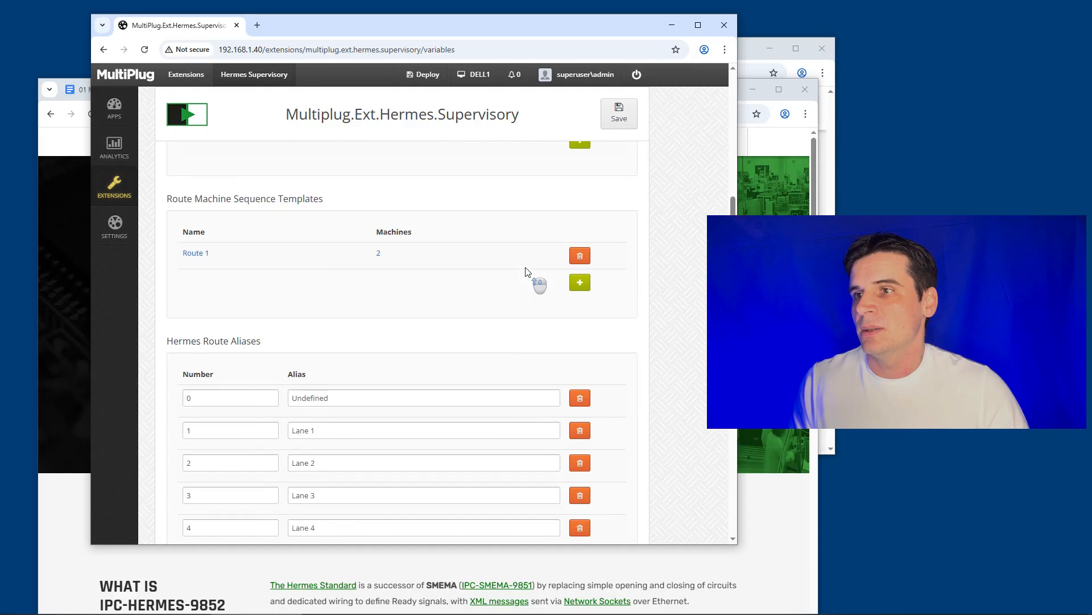
left_click(198, 265)
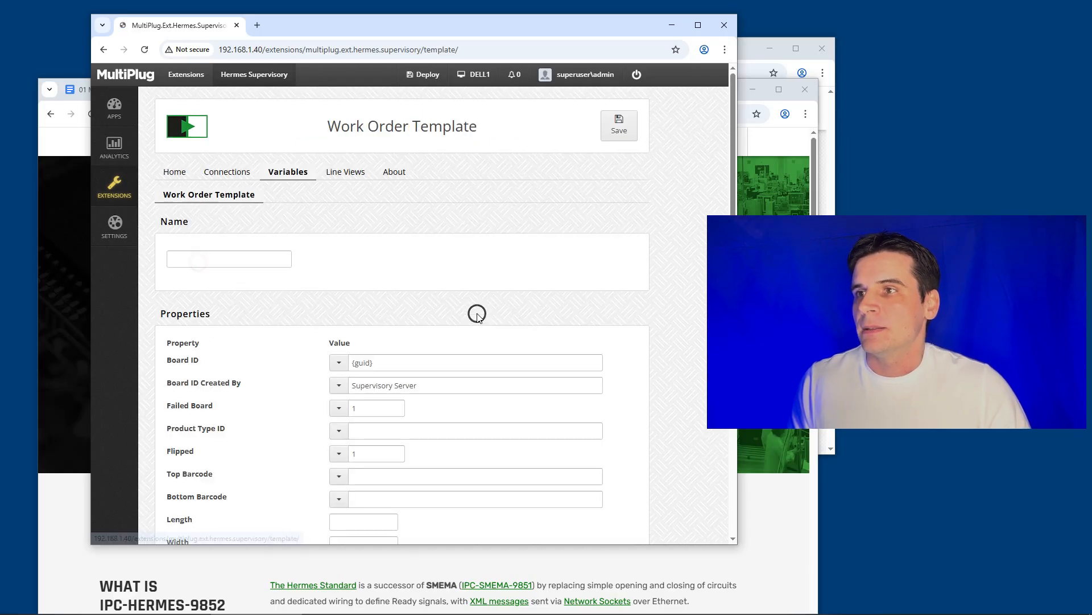
left_click(194, 258)
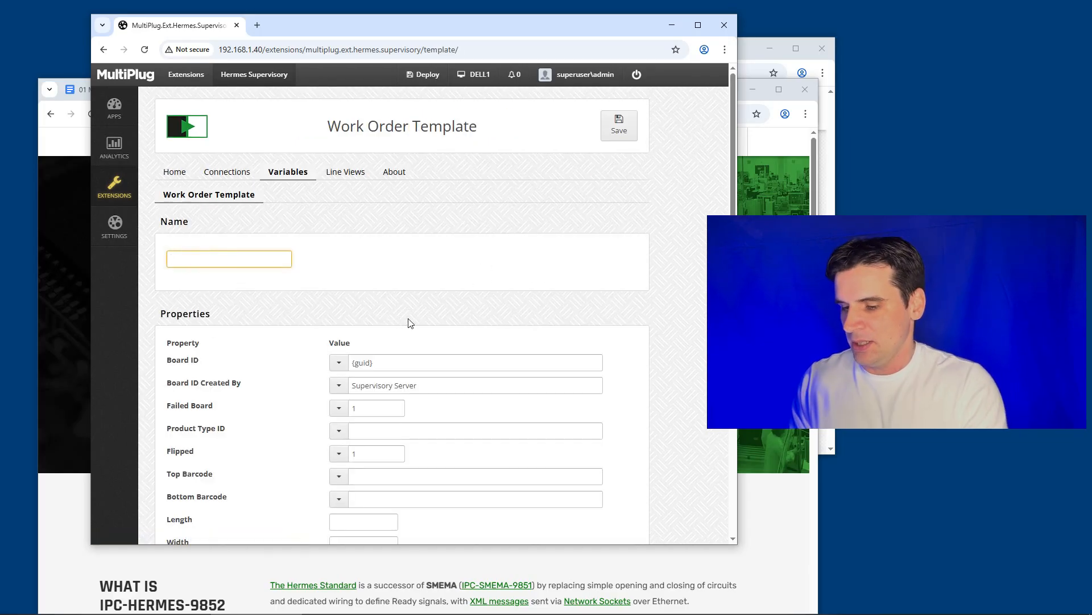
type("MobilePhone1")
- Set the template's Product Type ID to "MobilePhone1" and Flipped to No
scroll(470, 273, "down", 4)
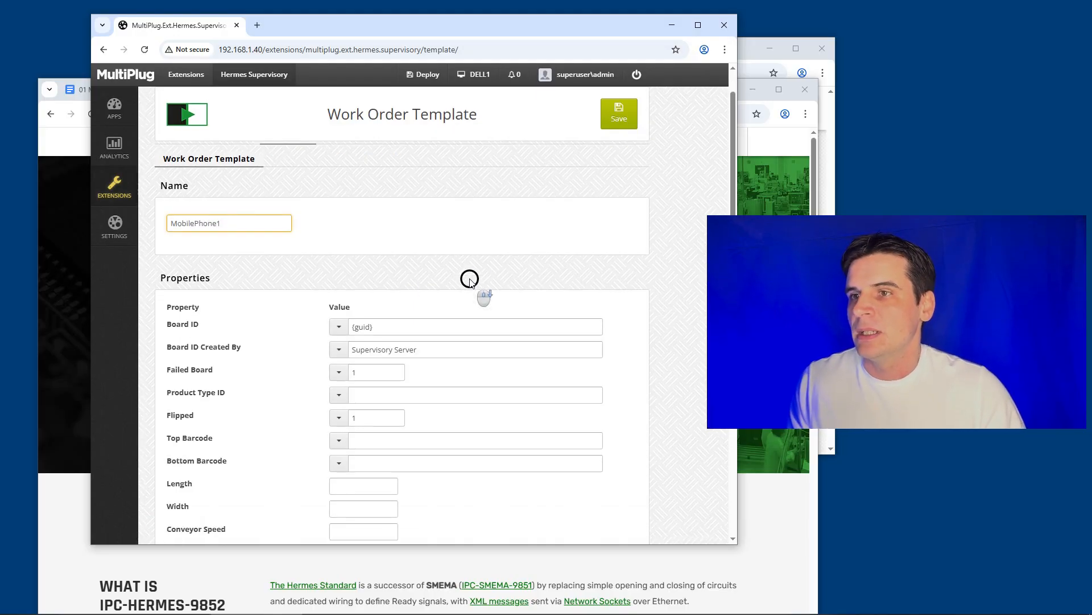
scroll(471, 213, "up", 2)
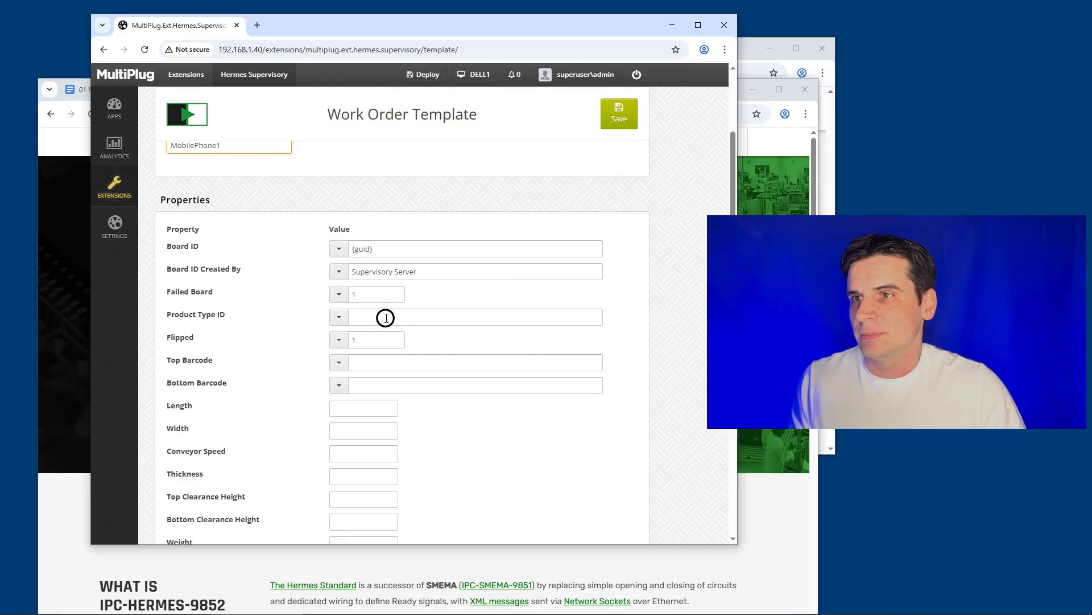
left_click(493, 315)
type("MobilePhone1")
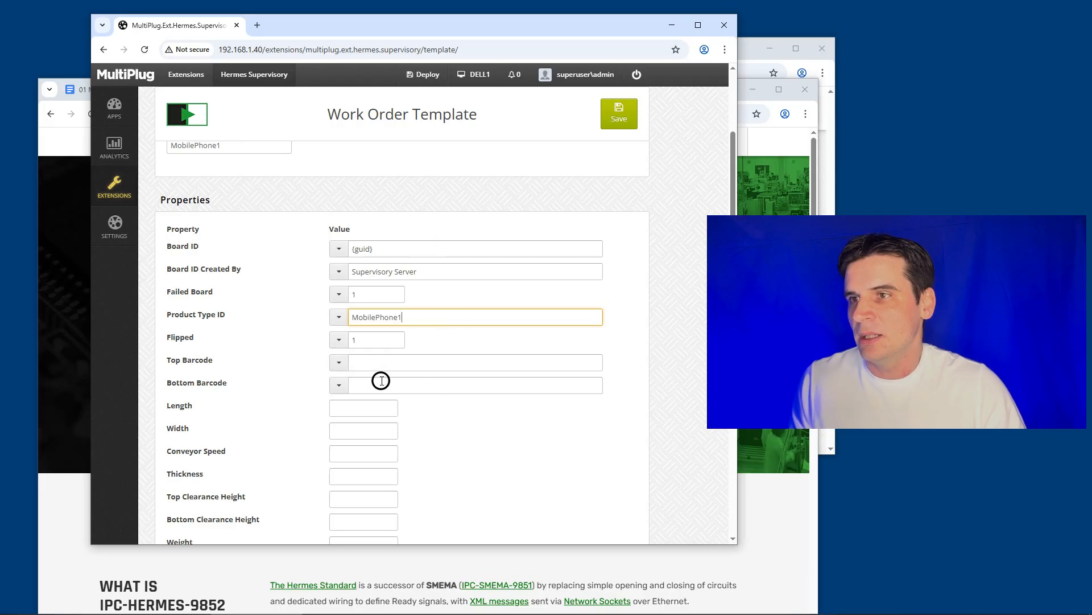
left_click(339, 341)
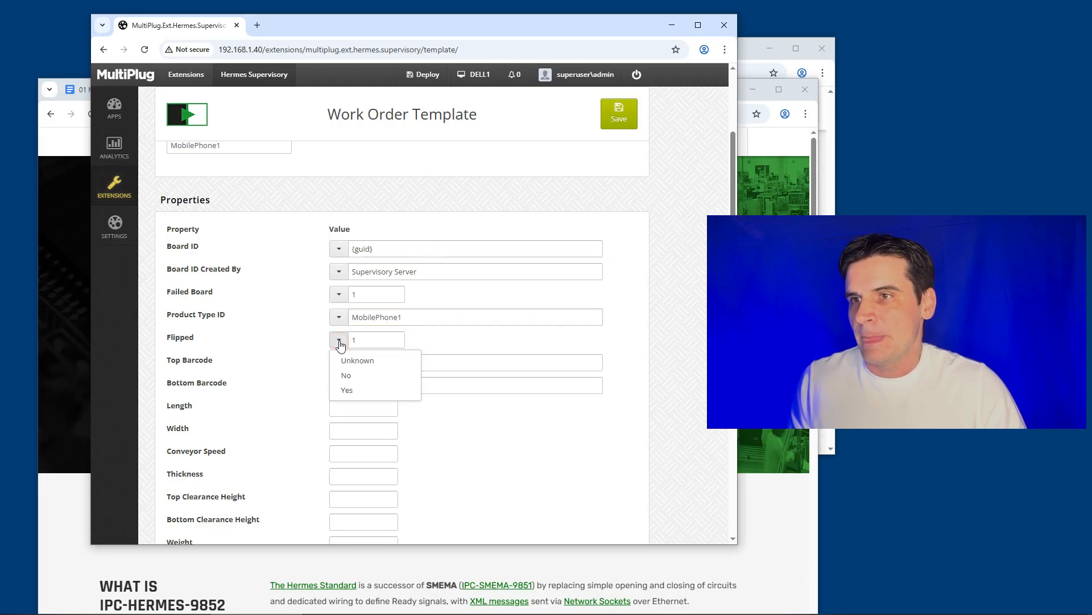
left_click(357, 375)
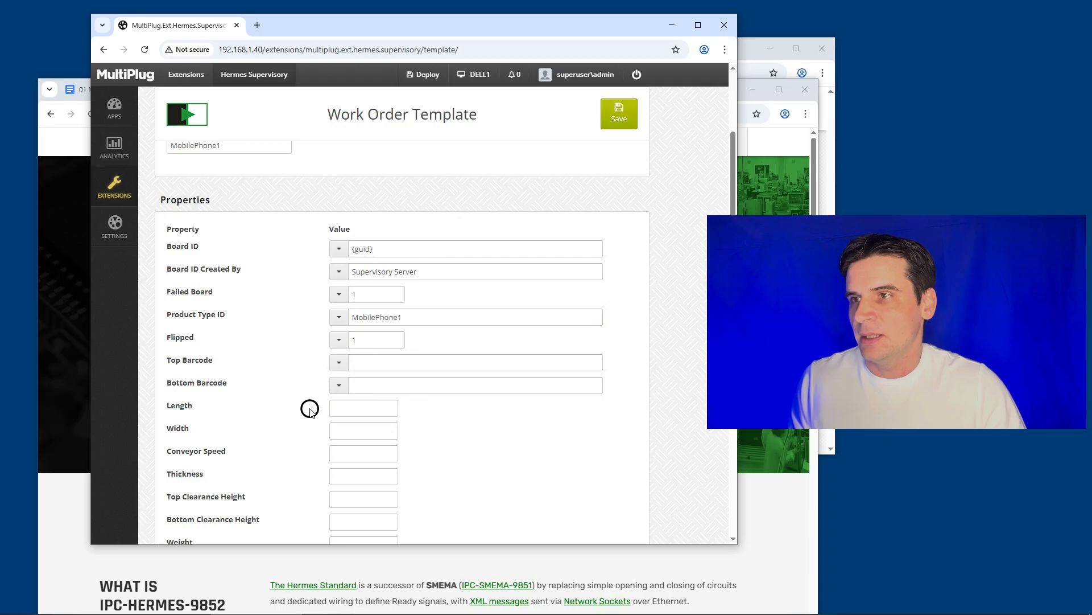
- Set the Top Barcode to the text "Barcode" followed directly by the Barcode counter variable
left_click(338, 363)
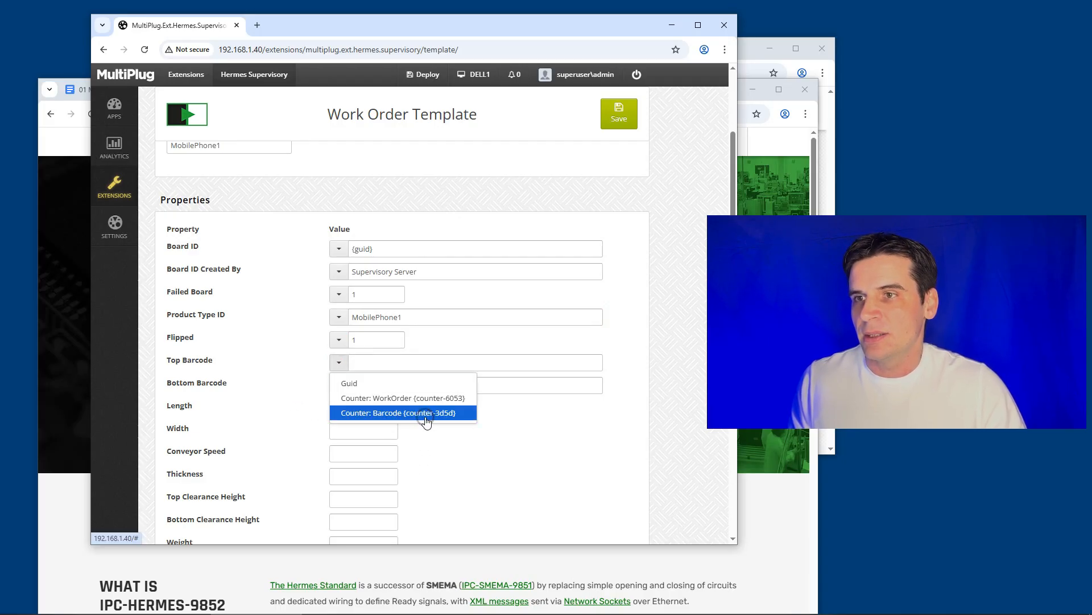
left_click(375, 365)
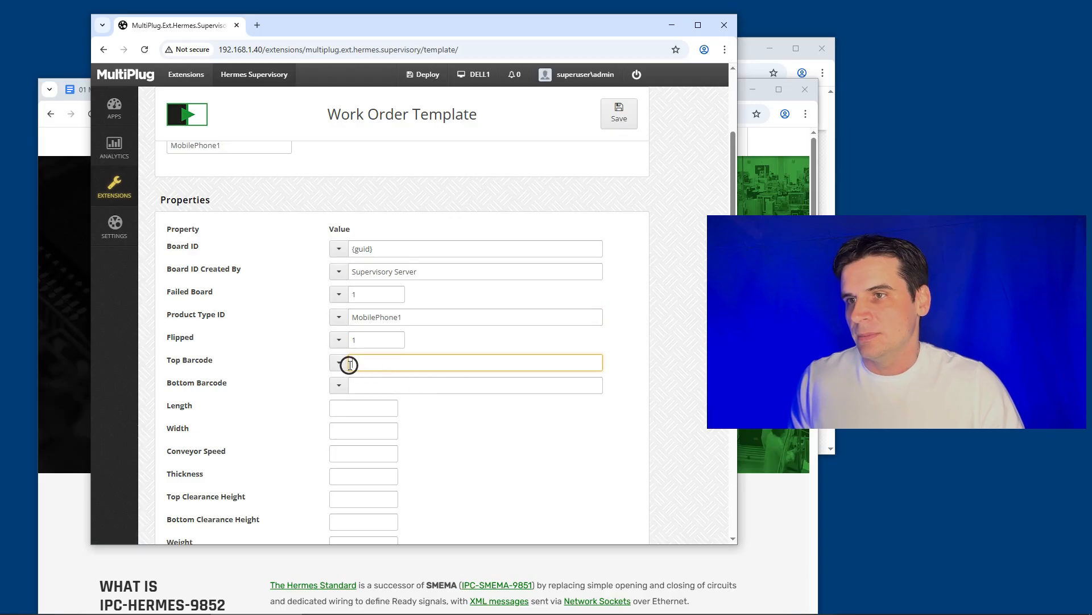
type("Barcode")
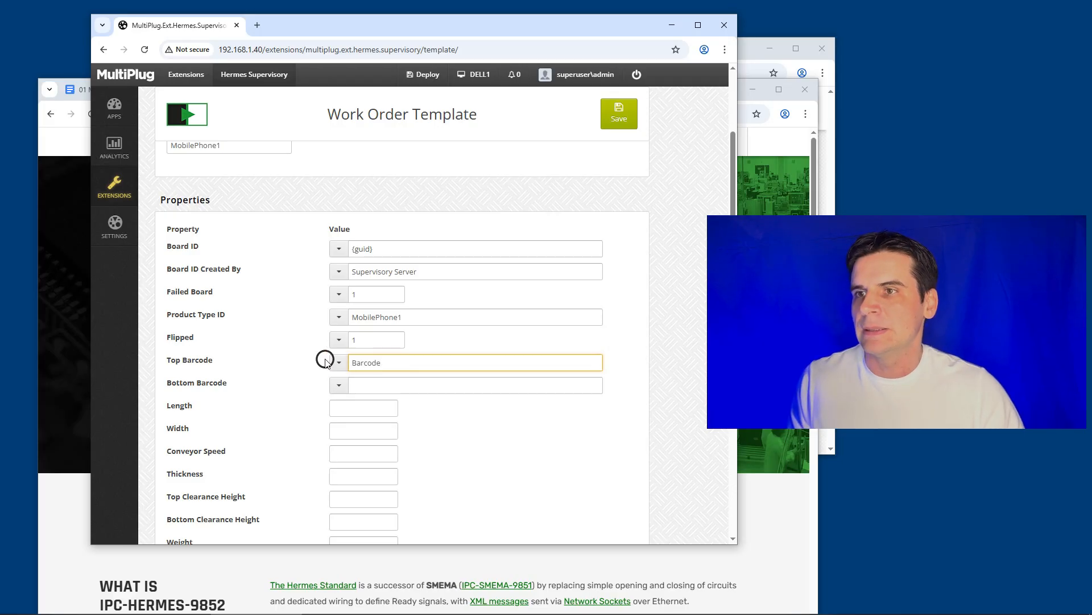
left_click(338, 363)
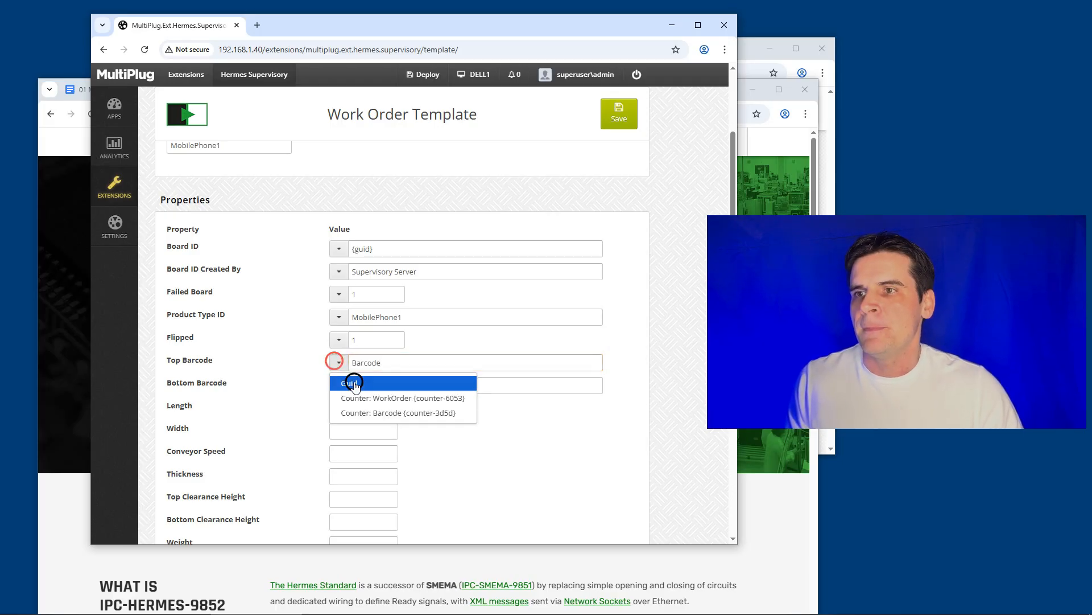
left_click(418, 414)
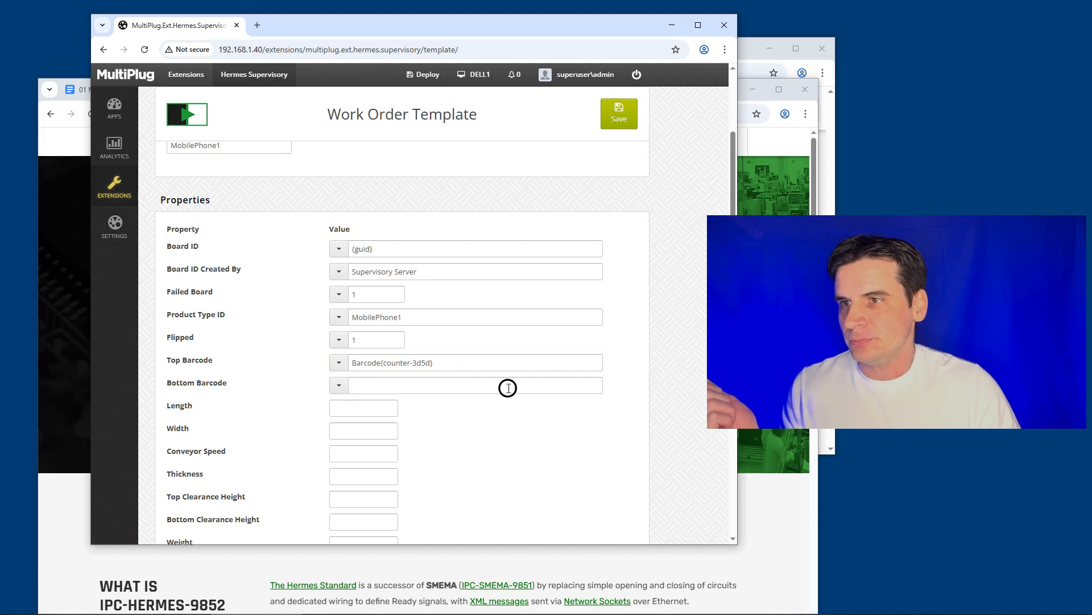
- Set the board's length to 50, width to 20 and conveyor speed to 20
scroll(374, 297, "down", 3)
left_click(354, 239)
type("50")
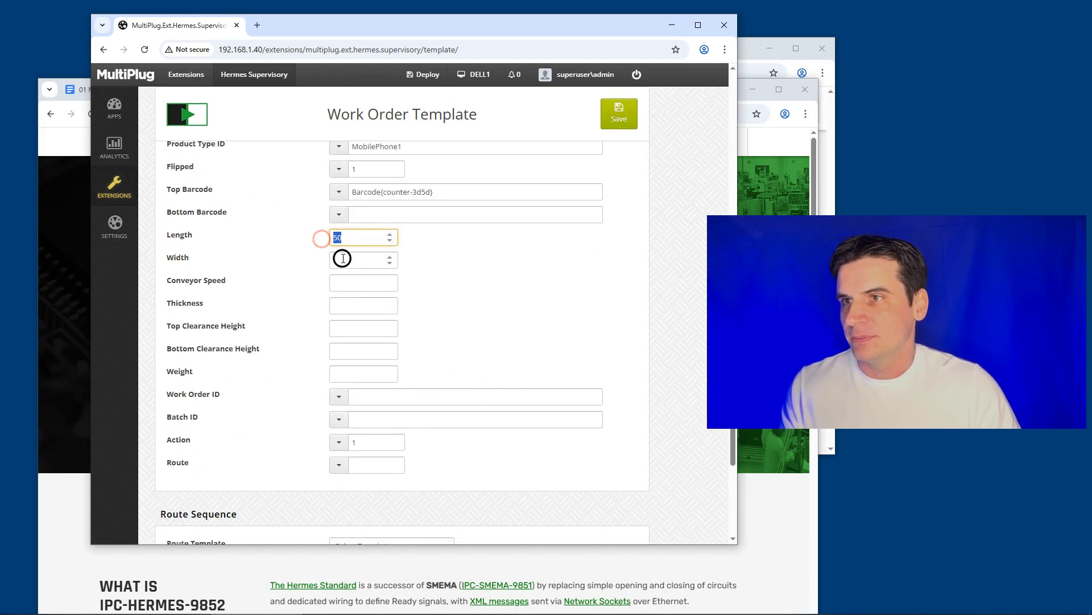
left_click(349, 262)
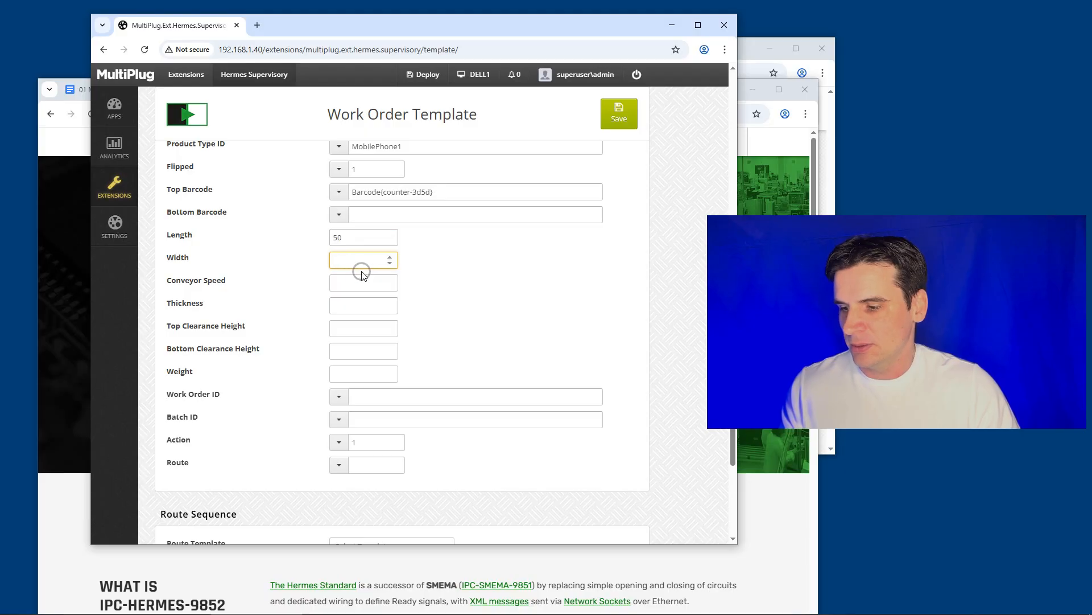
type("20")
left_click(353, 287)
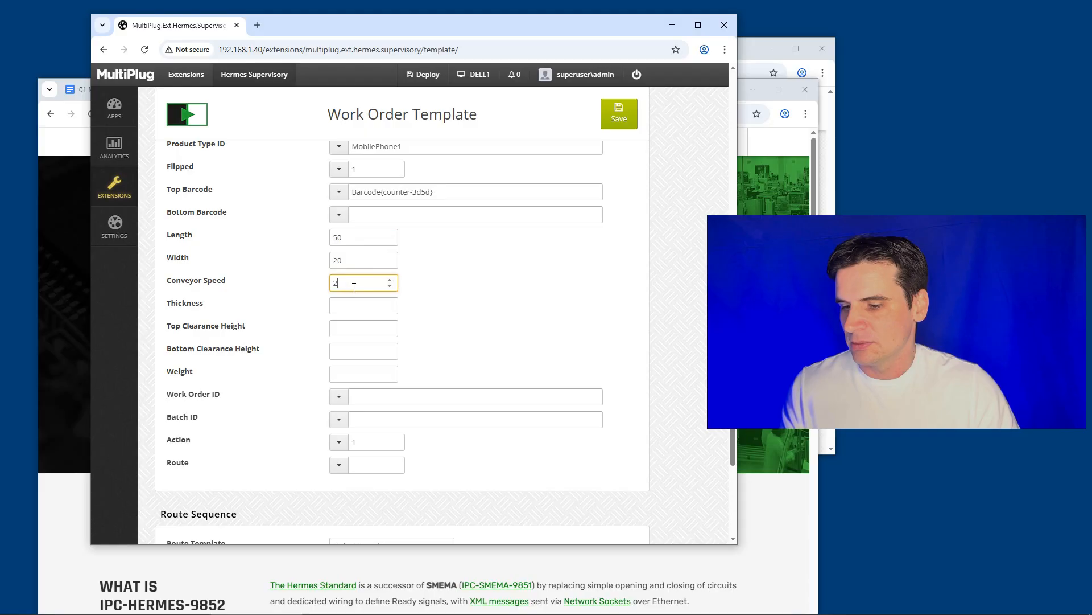
- Set thickness, top clearance height and bottom clearance height to 2 each, and weight to 10
left_click(350, 308)
type("2")
left_click(346, 327)
type("2")
left_click(347, 350)
type("2")
left_click(350, 373)
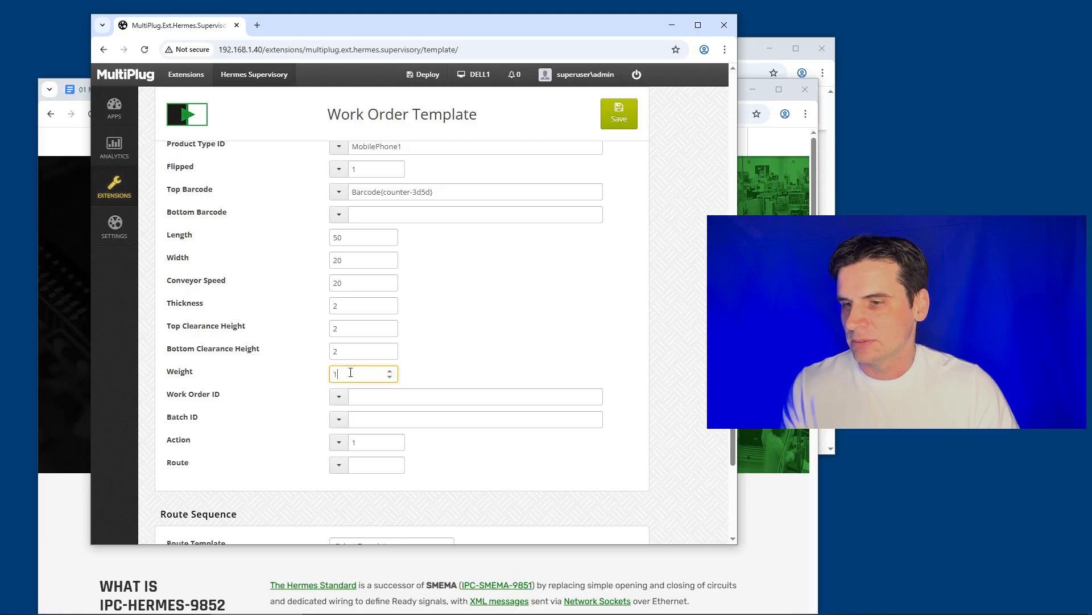
type("10")
- Set the Work Order ID to "WorkOrder" followed by the WorkOrder counter variable, and the Batch ID to 1
left_click(373, 396)
type("Work")
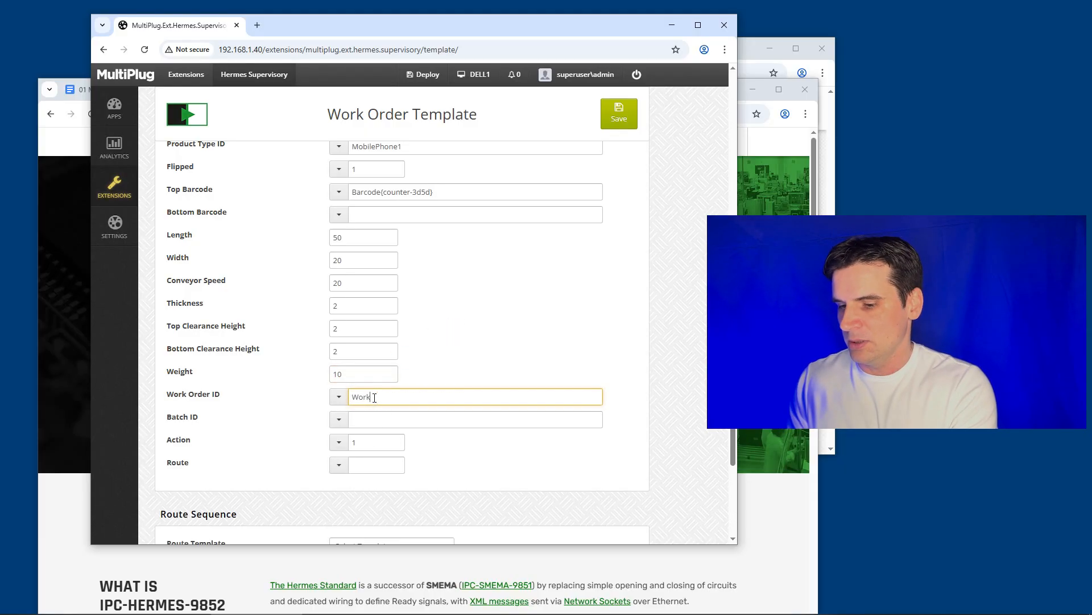
type("Order")
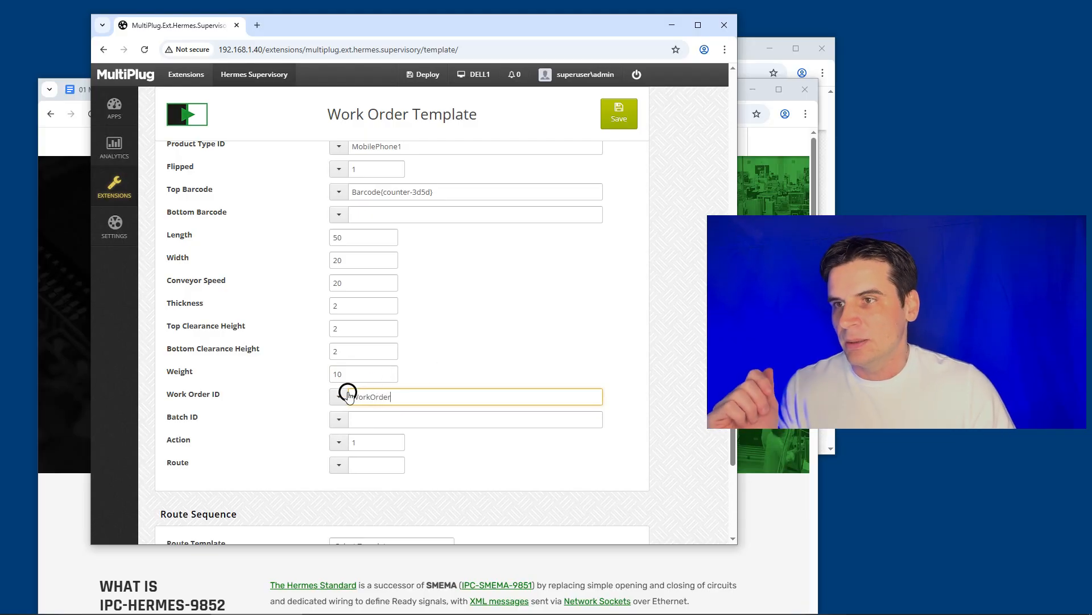
left_click(339, 396)
left_click(386, 432)
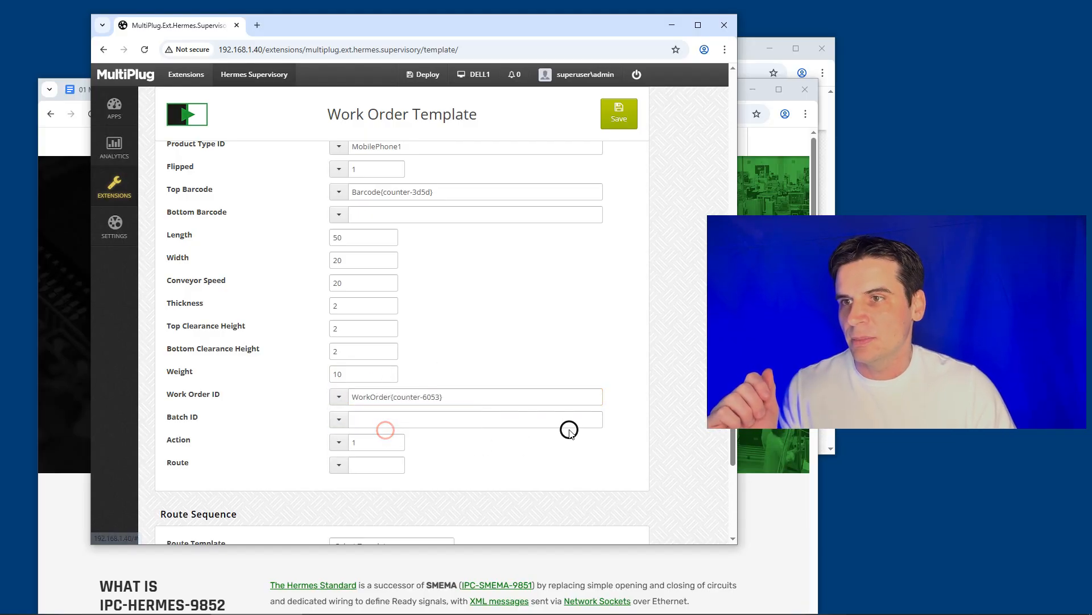
left_click(367, 419)
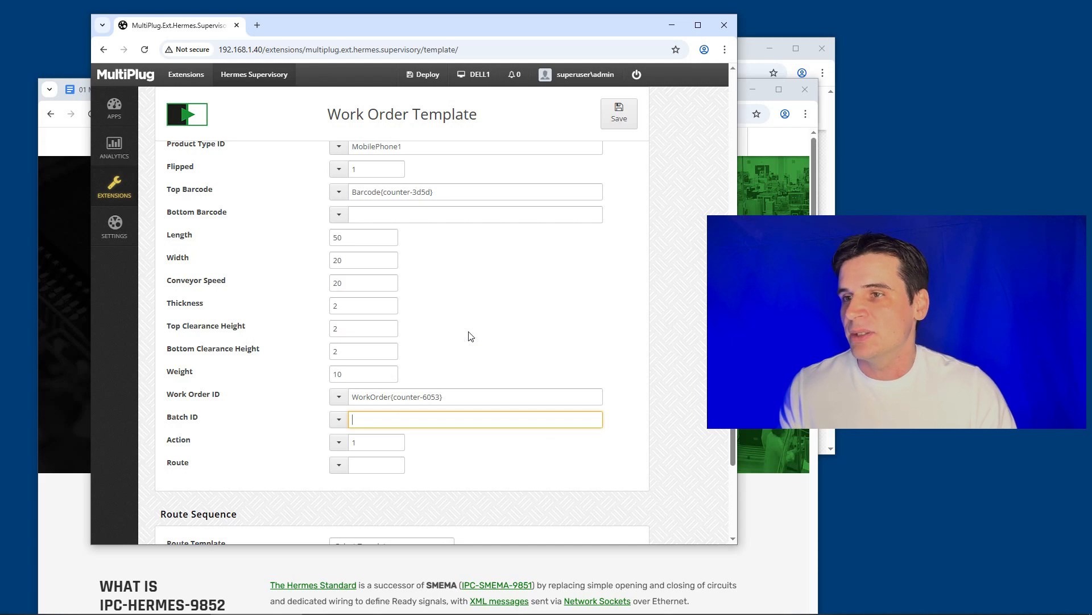
type("1")
left_click(339, 464)
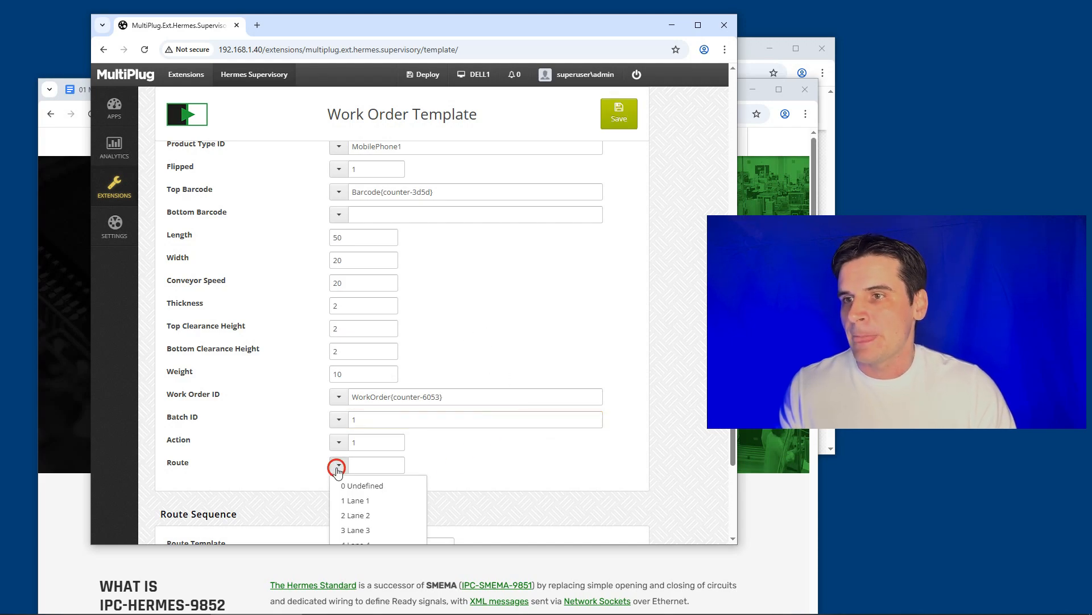
left_click(300, 434)
scroll(302, 364, "down", 2)
scroll(310, 341, "up", 1)
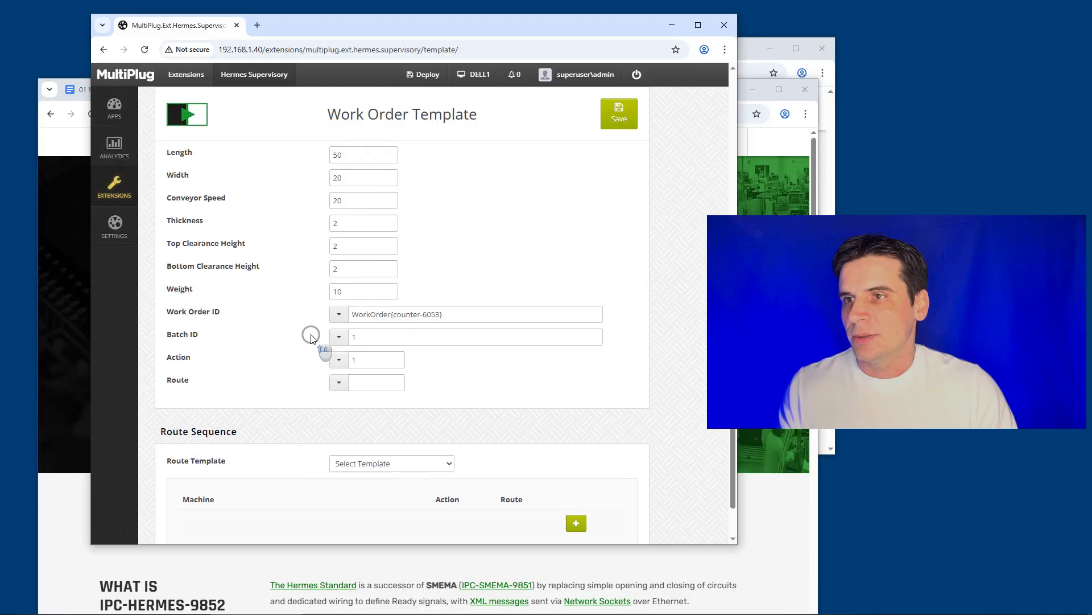
- Load the "Route 1" template into the route sequence, accepting the overwrite, and save the work order template
scroll(496, 206, "down", 1)
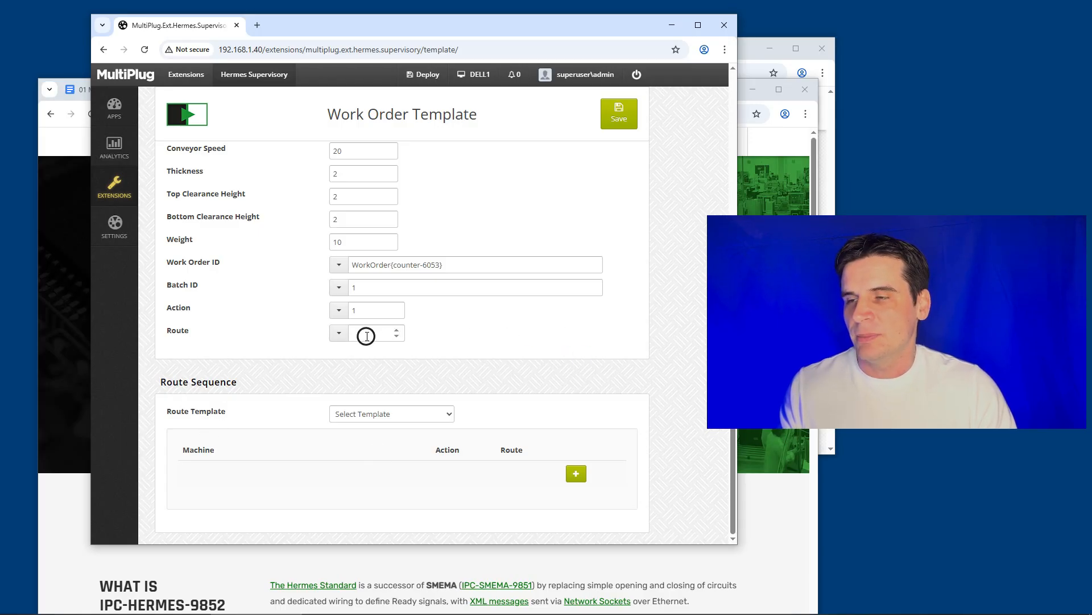
left_click(401, 419)
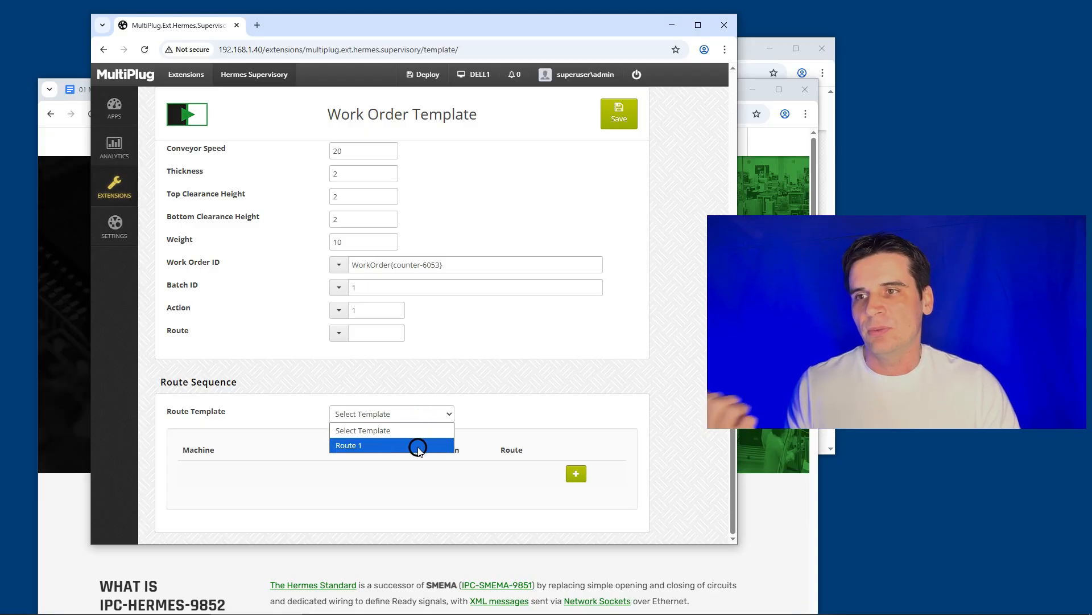
left_click(390, 446)
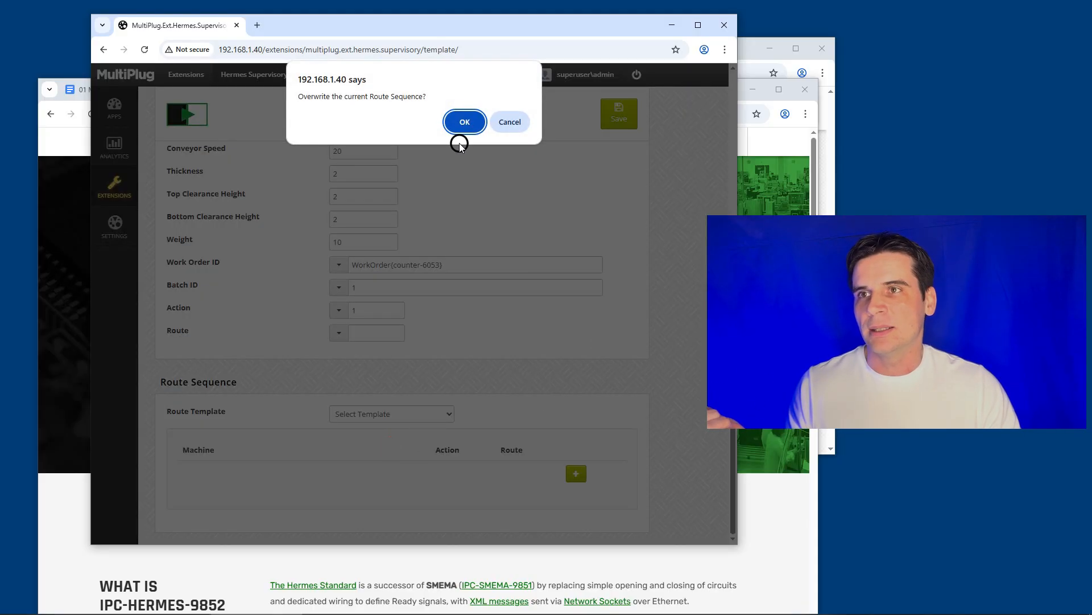
left_click(465, 121)
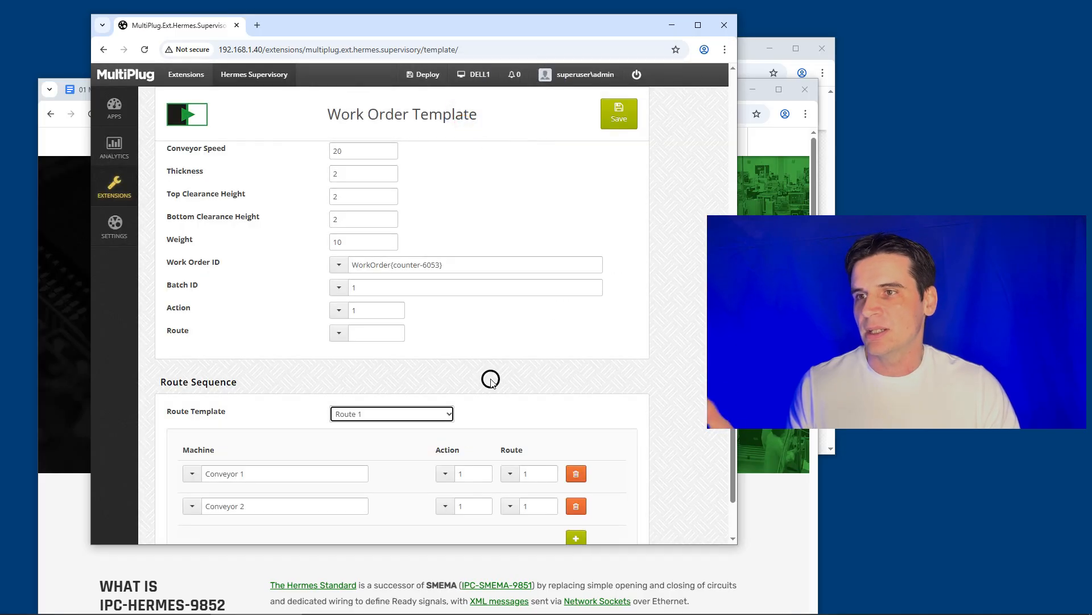
scroll(595, 347, "down", 1)
scroll(602, 348, "up", 8)
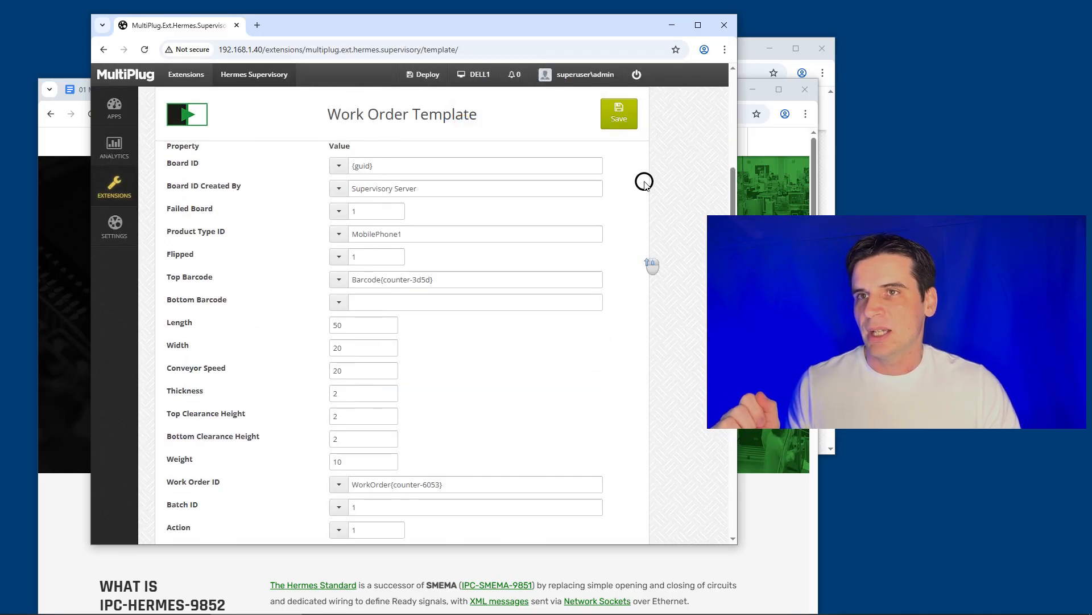
left_click(619, 121)
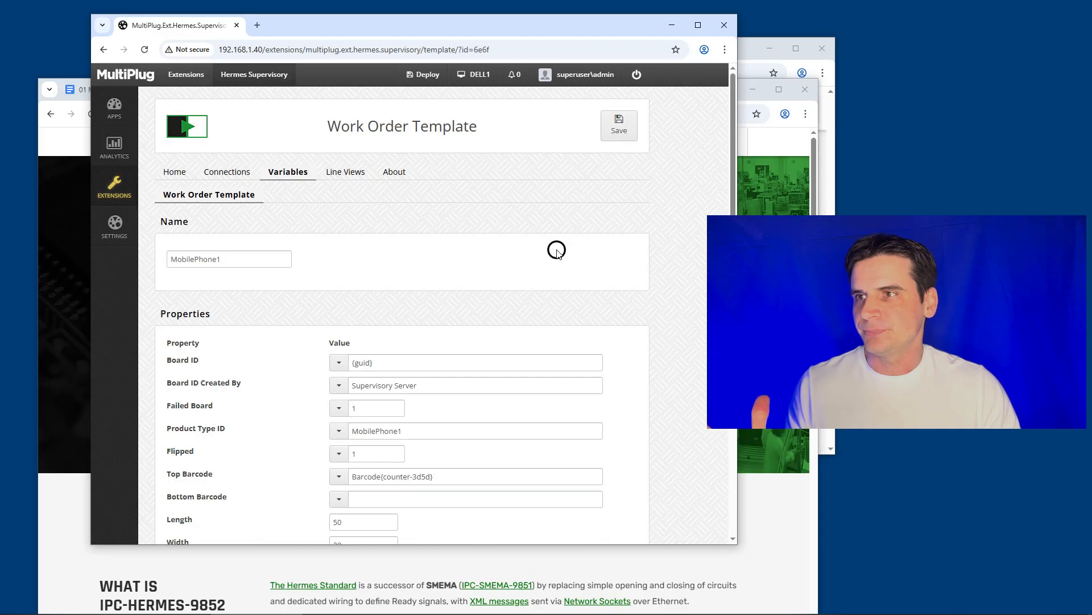
- Review the saved work order templates, counters, route templates and route aliases in the extension's variables
left_click(287, 175)
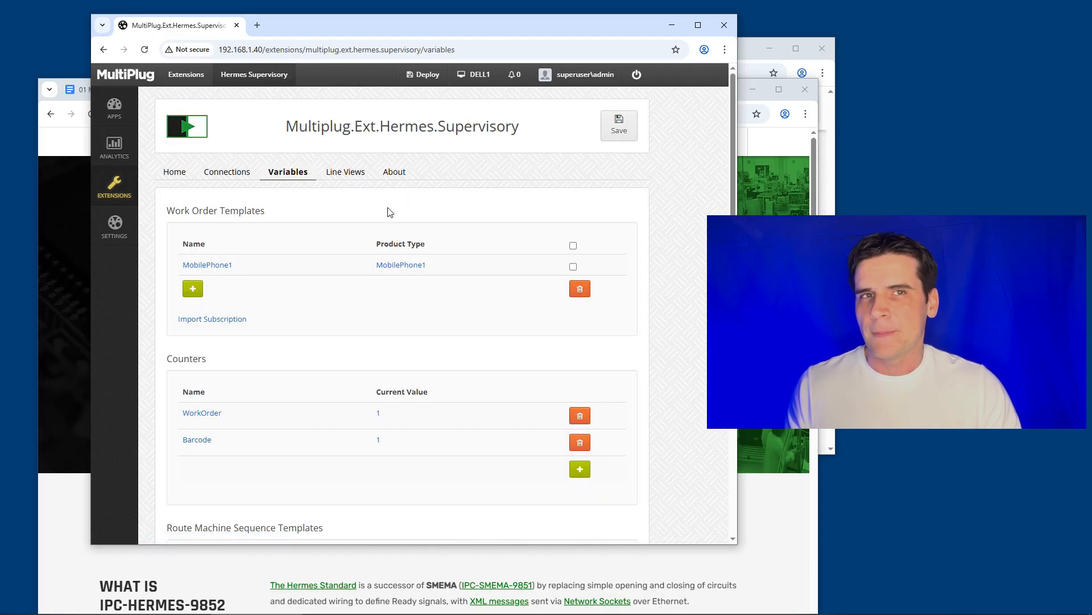
scroll(455, 276, "down", 5)
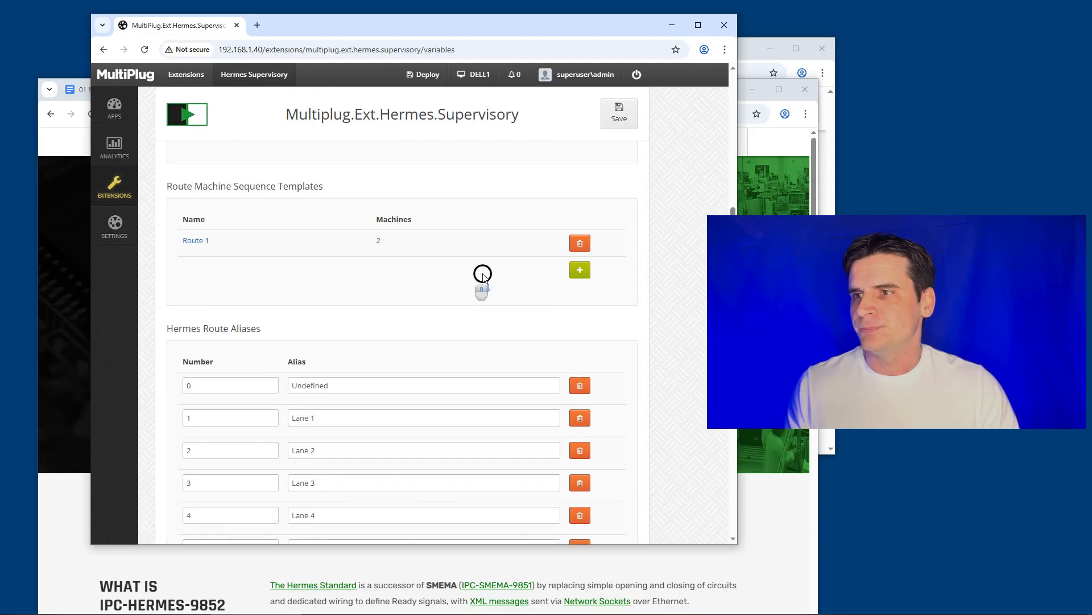
scroll(484, 276, "down", 5)
scroll(481, 275, "up", 12)
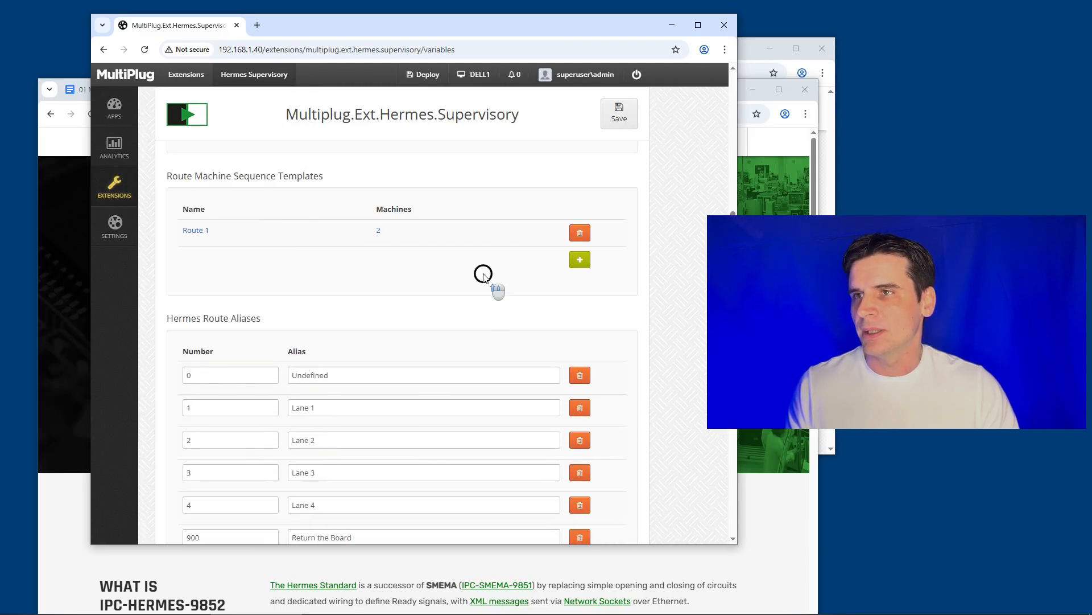
- Start a new work order from the supervisory home page and load the MobilePhone1 work order template into it
left_click(172, 172)
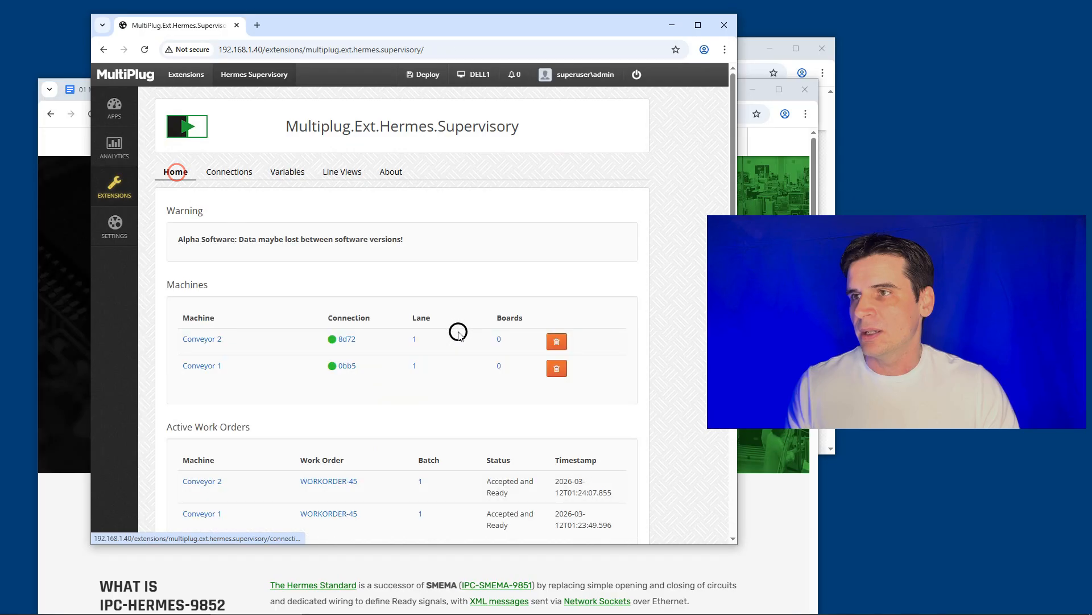
scroll(460, 337, "down", 3)
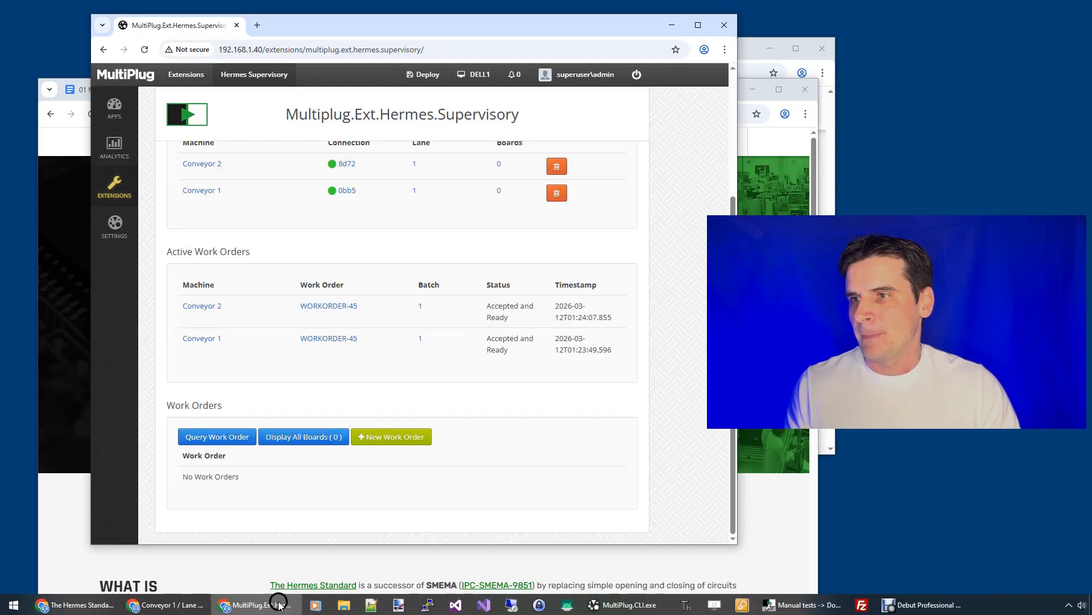
left_click(386, 444)
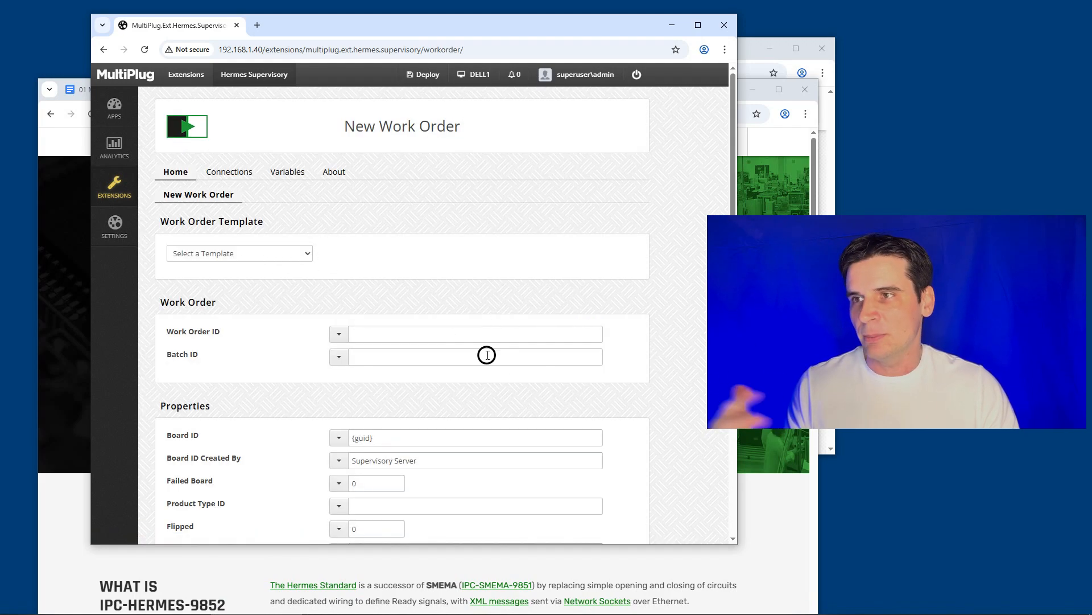
scroll(539, 387, "down", 4)
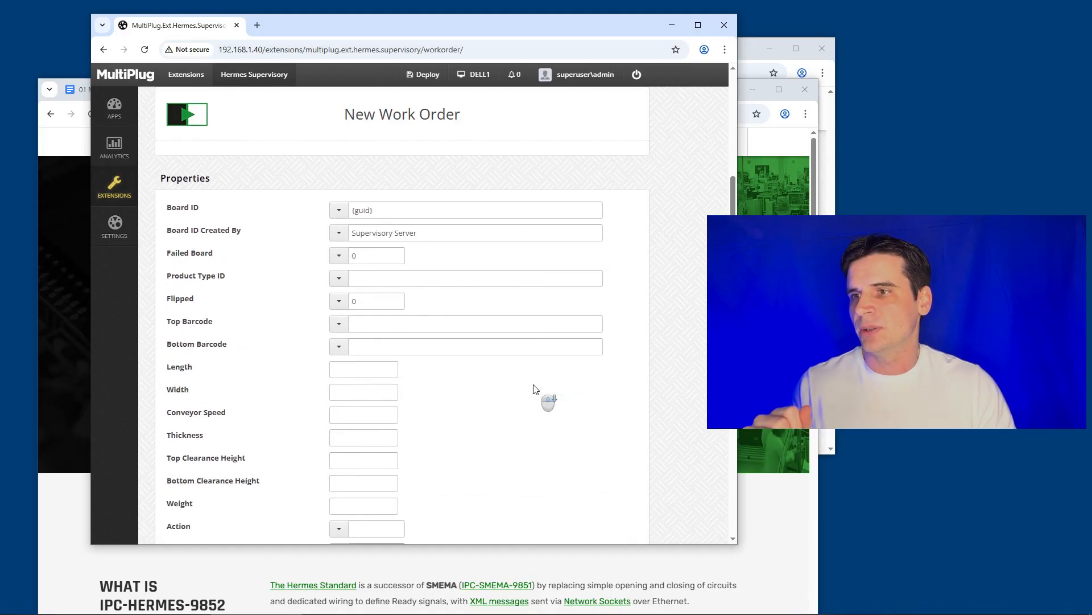
scroll(541, 390, "up", 4)
left_click(292, 256)
left_click(273, 283)
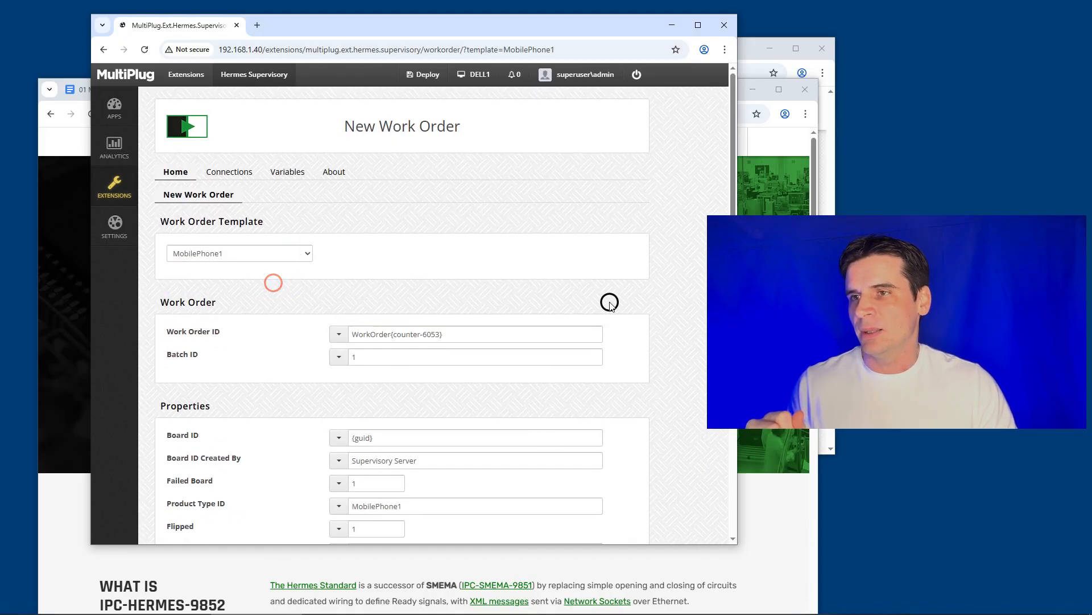
- Set the quantity of boards to 10 and create the work order
scroll(641, 209, "down", 6)
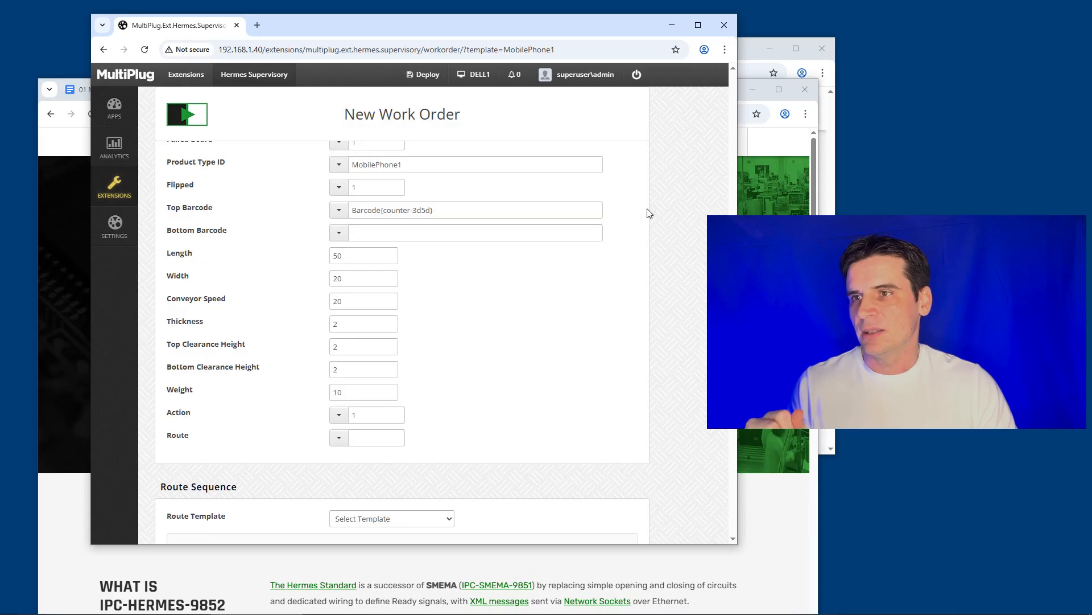
scroll(650, 214, "down", 4)
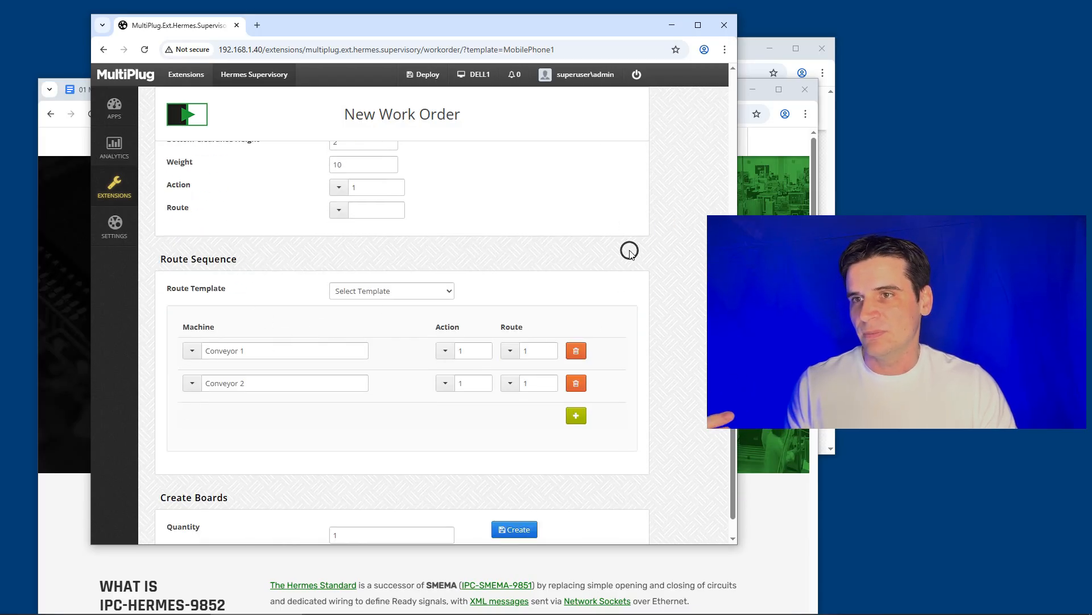
scroll(630, 253, "down", 1)
left_click(341, 501)
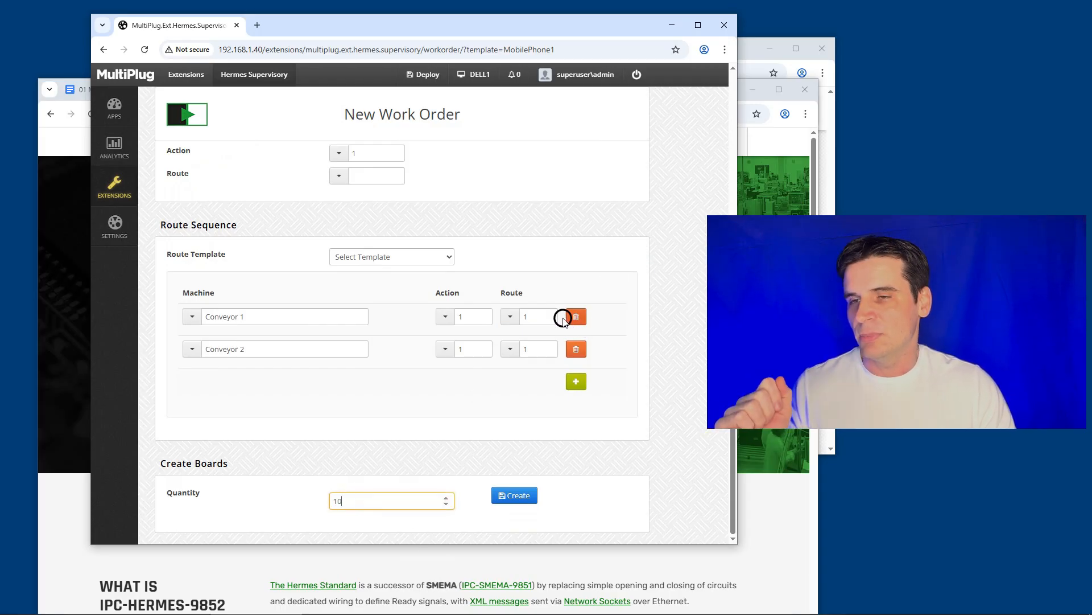
left_click(513, 495)
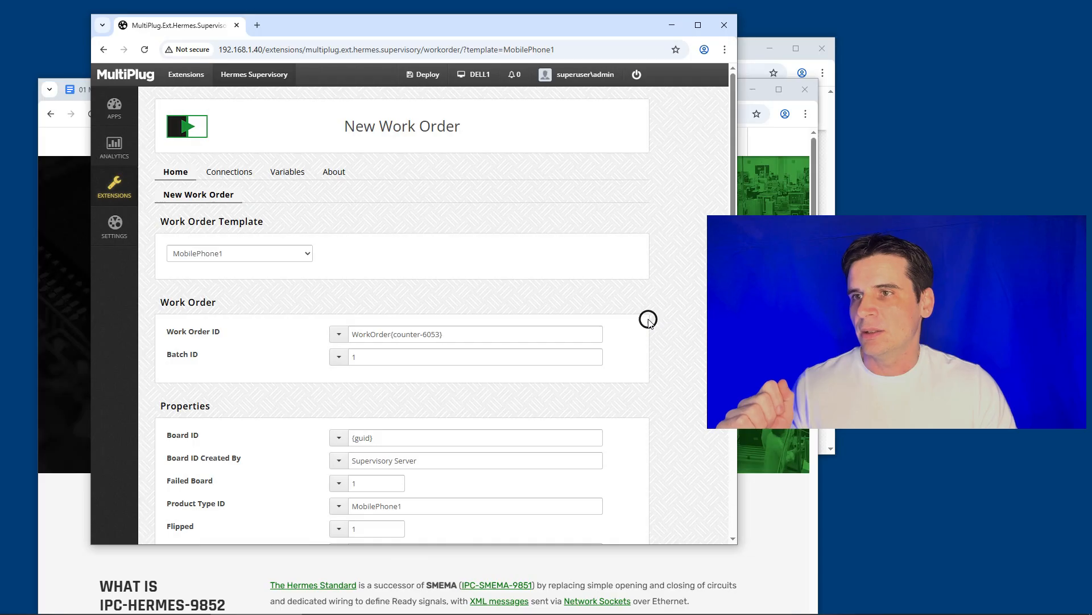
- Return to the supervisory home page and open the board query for WorkOrder1
left_click(175, 171)
scroll(676, 287, "down", 3)
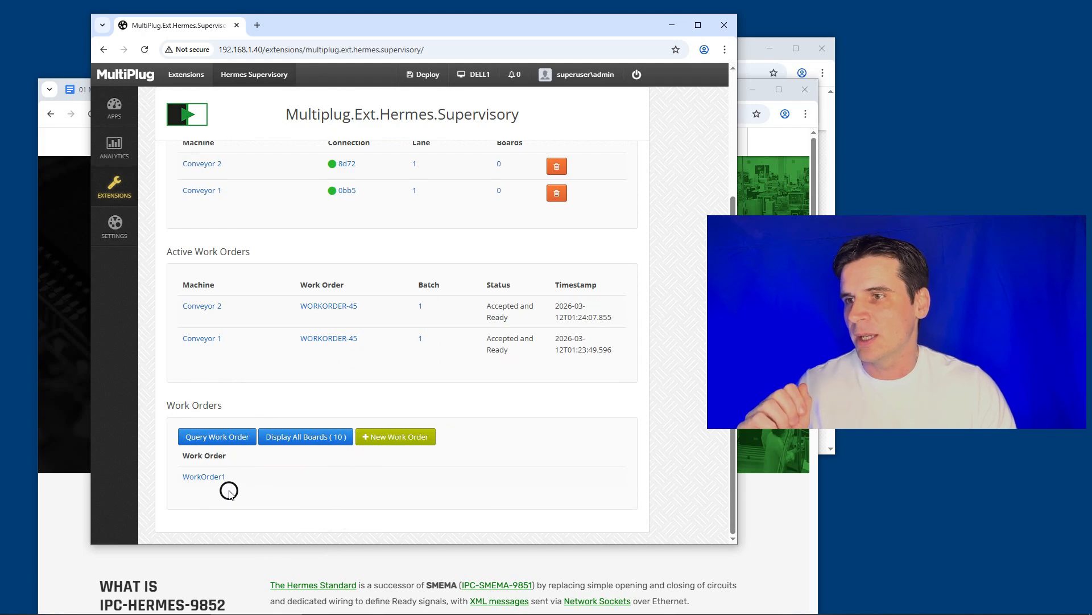
left_click(197, 478)
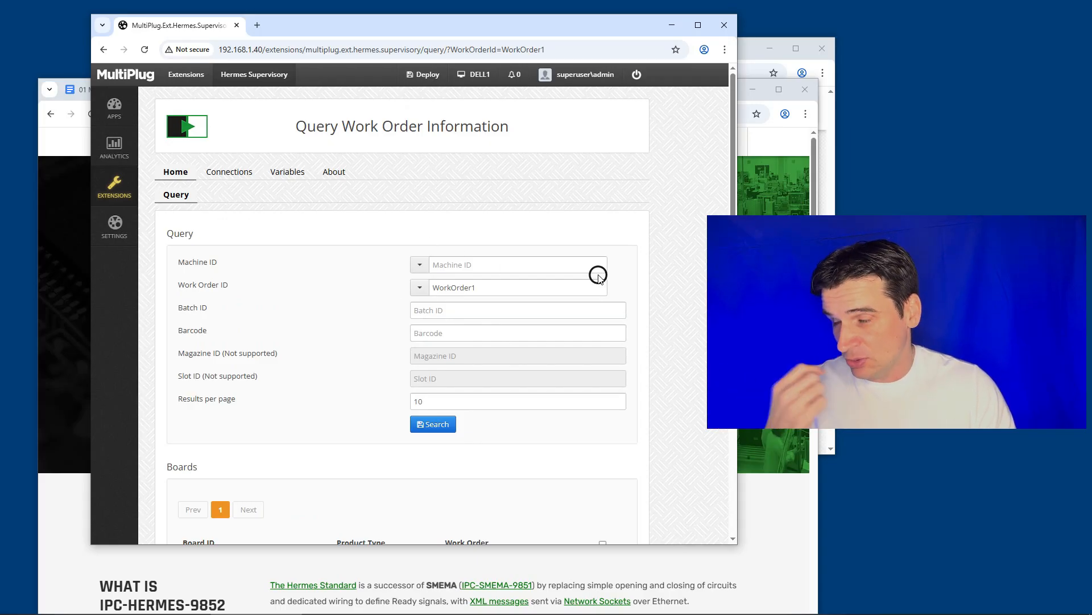
scroll(390, 243, "down", 2)
scroll(389, 243, "up", 2)
left_click(584, 232)
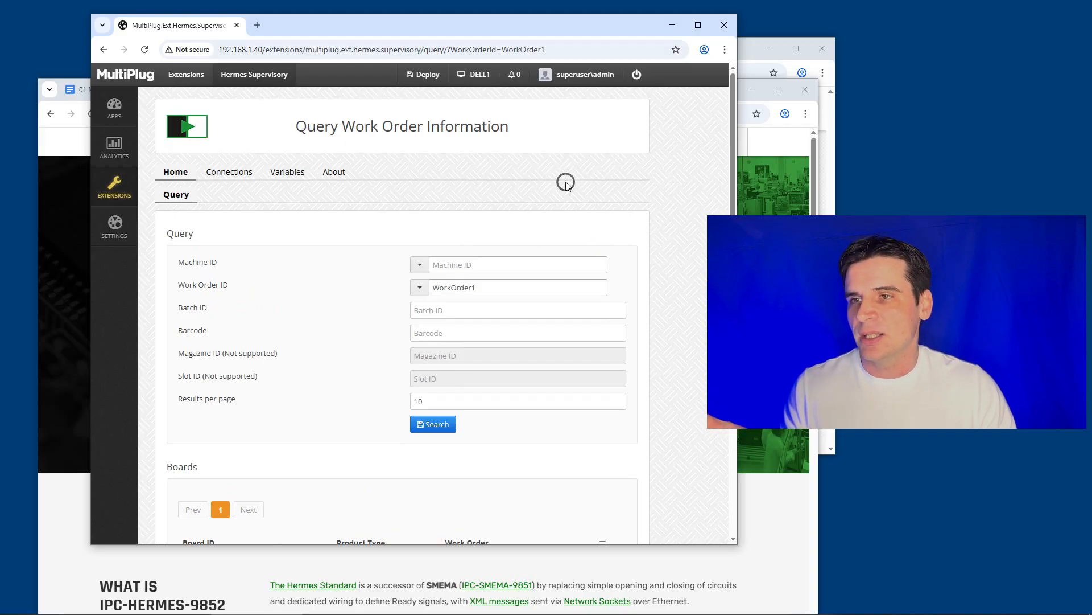
- Query the boards for machine Conveyor 1 with the work order ID cleared and 1 result per page
left_click(417, 265)
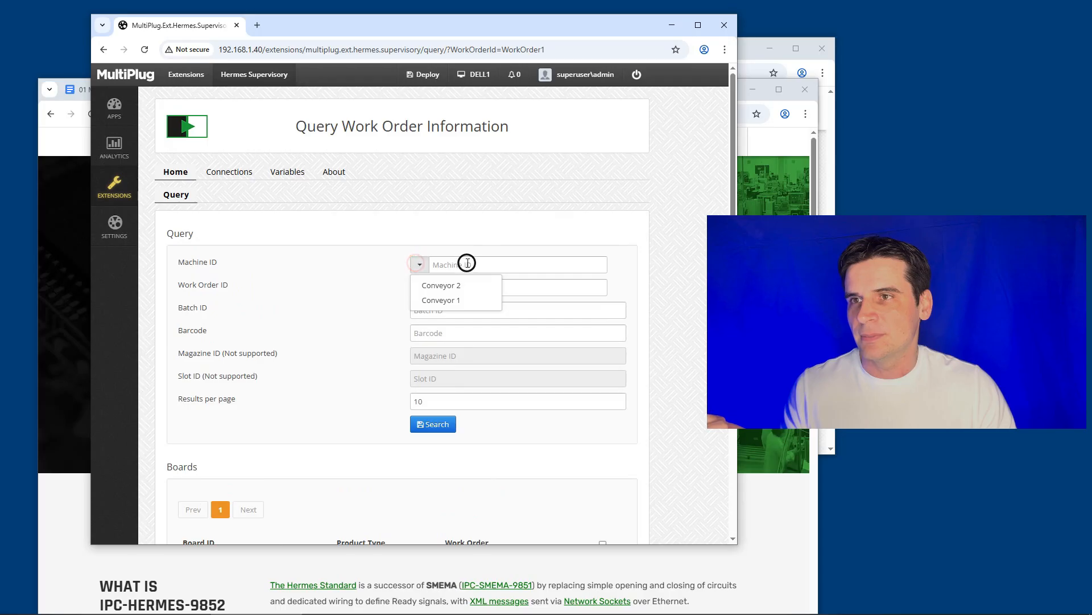
left_click(410, 208)
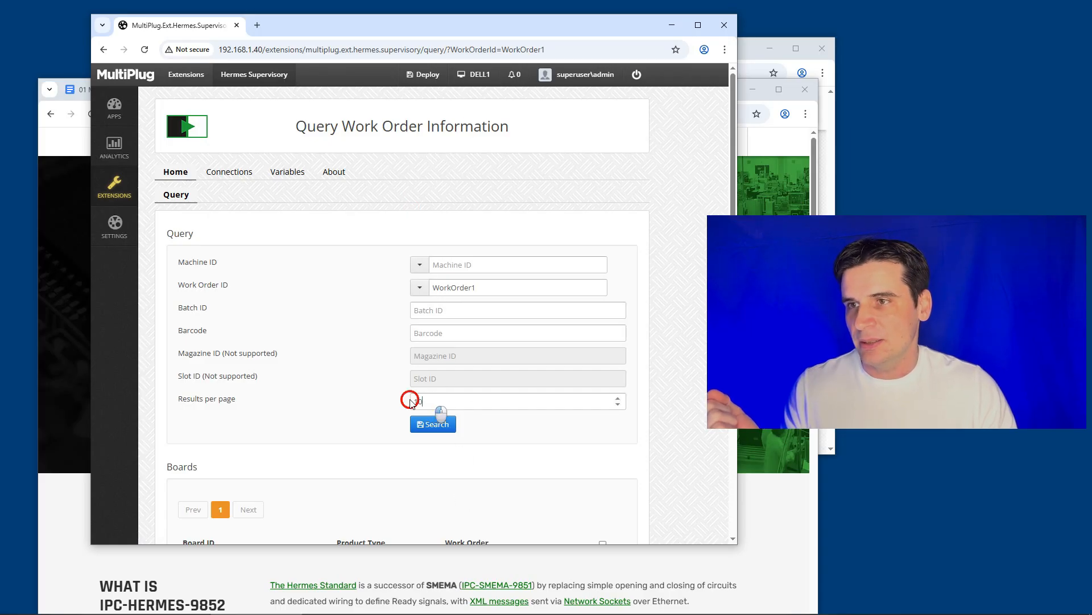
double_click(430, 401)
type("1")
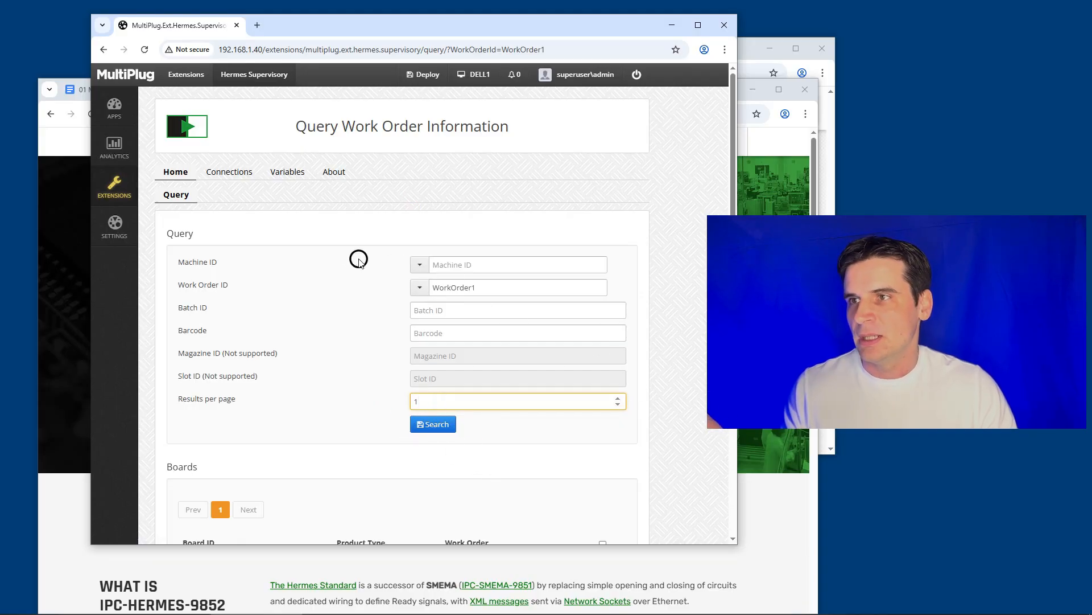
left_click(419, 265)
left_click(433, 300)
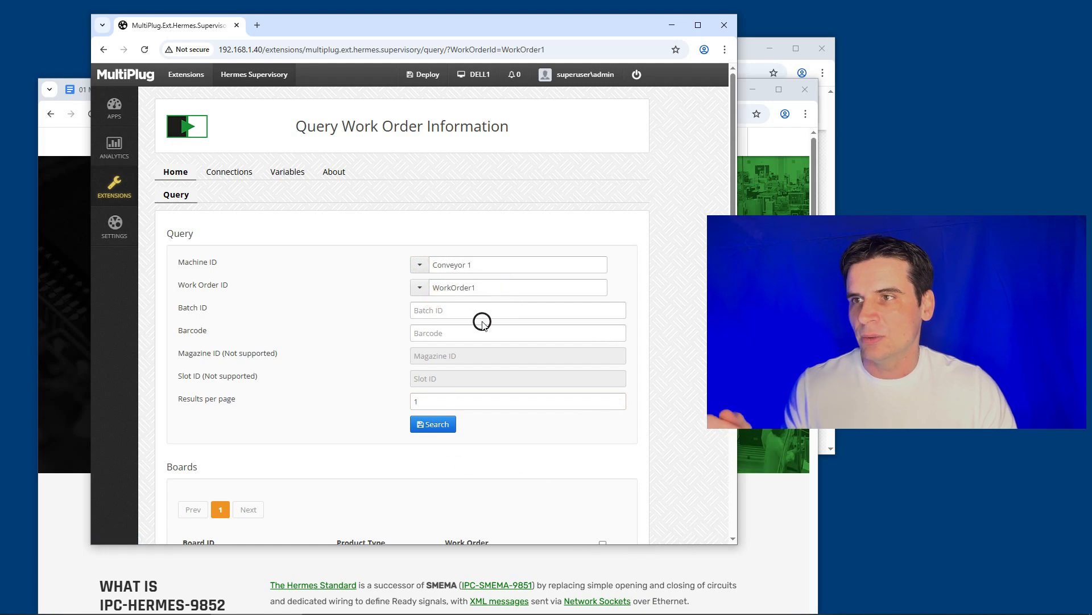
double_click(488, 286)
key("BackSpace")
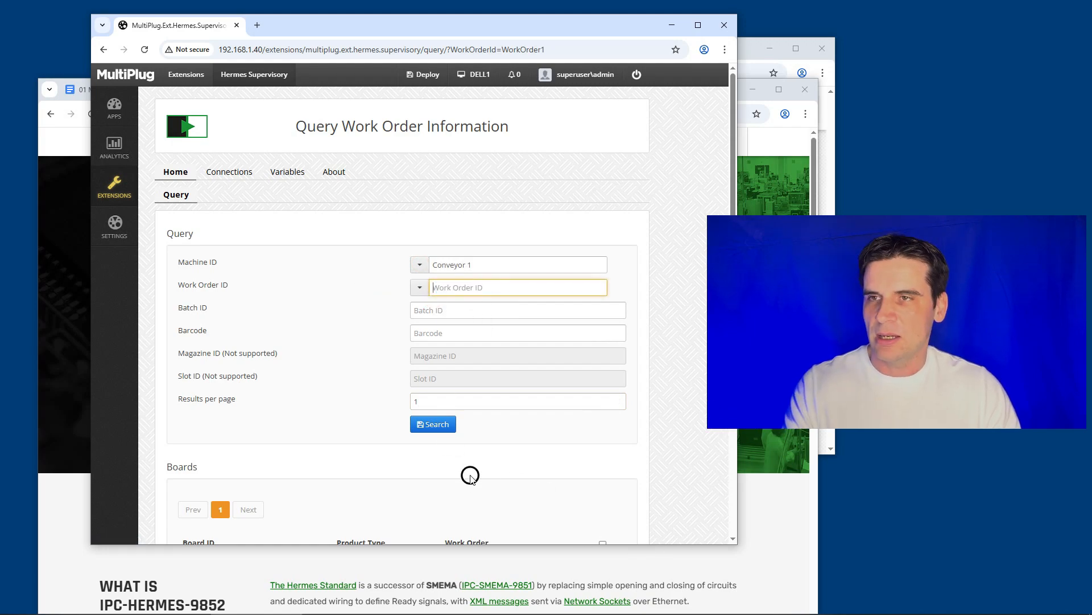
left_click(436, 424)
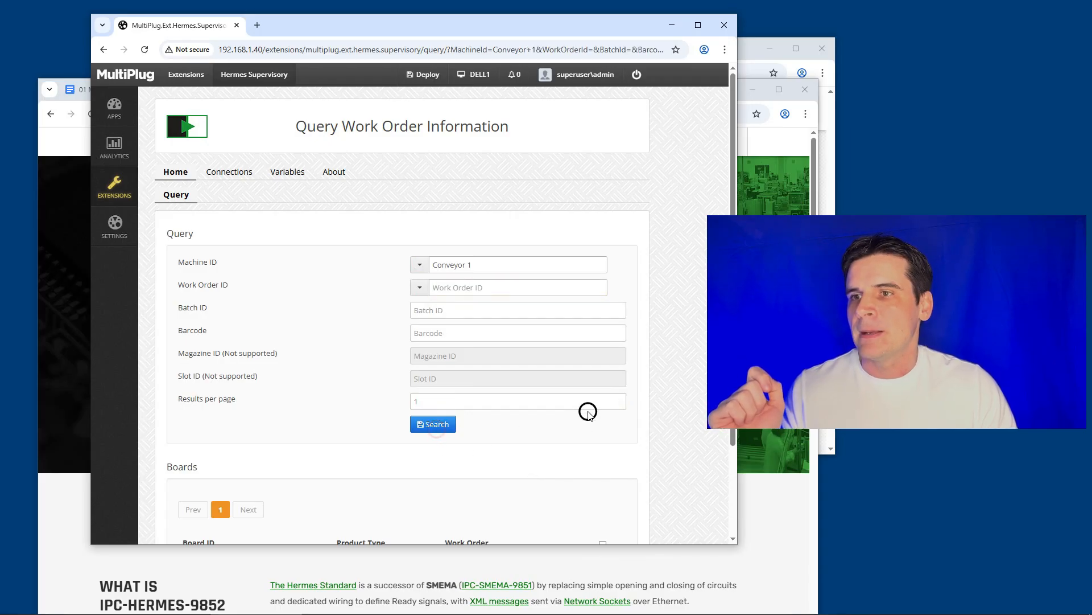
scroll(614, 390, "down", 2)
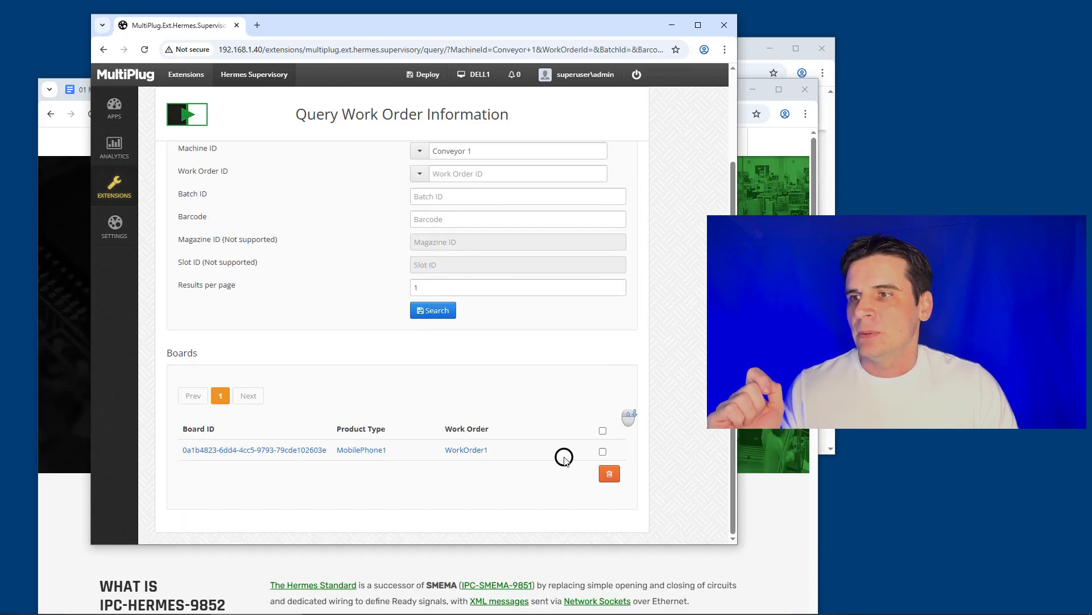
- Examine the properties and movements in the found board's history, and return to a blank work order query
left_click(288, 450)
scroll(614, 364, "down", 2)
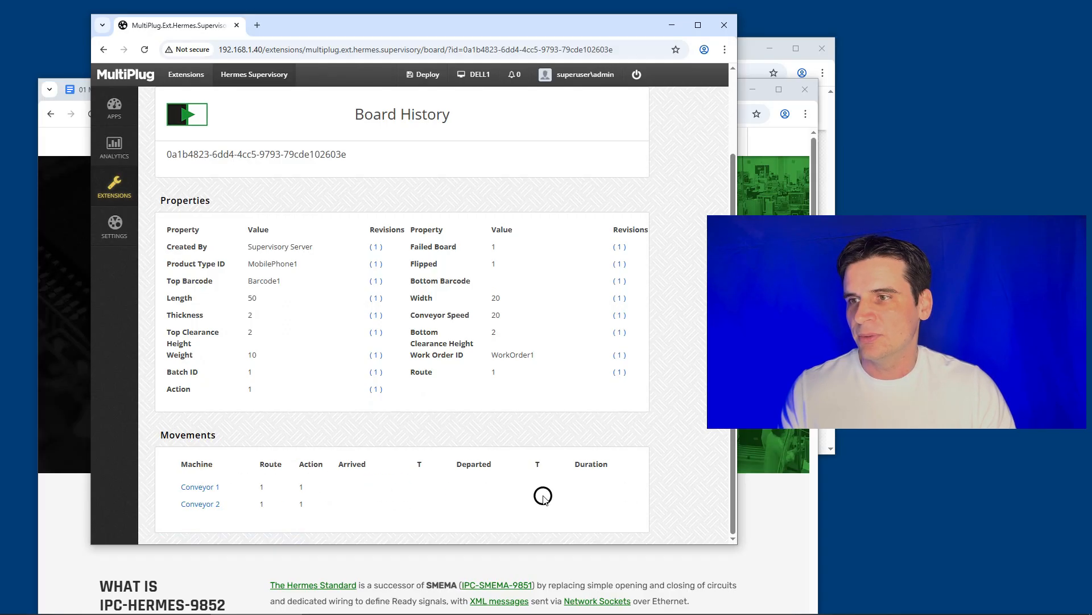
scroll(531, 415, "up", 3)
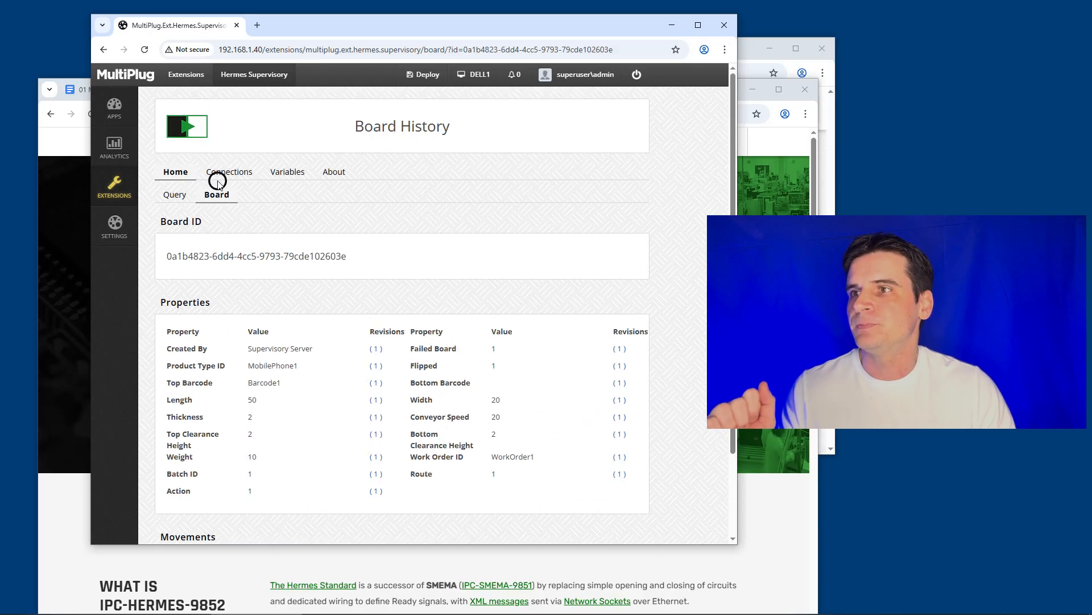
left_click(177, 200)
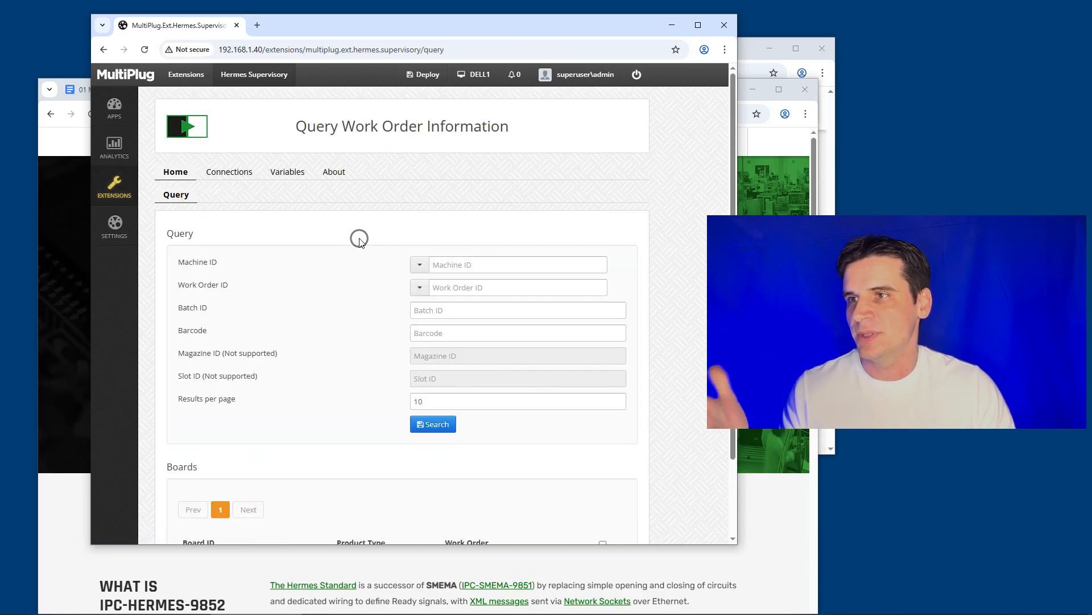
scroll(398, 341, "down", 2)
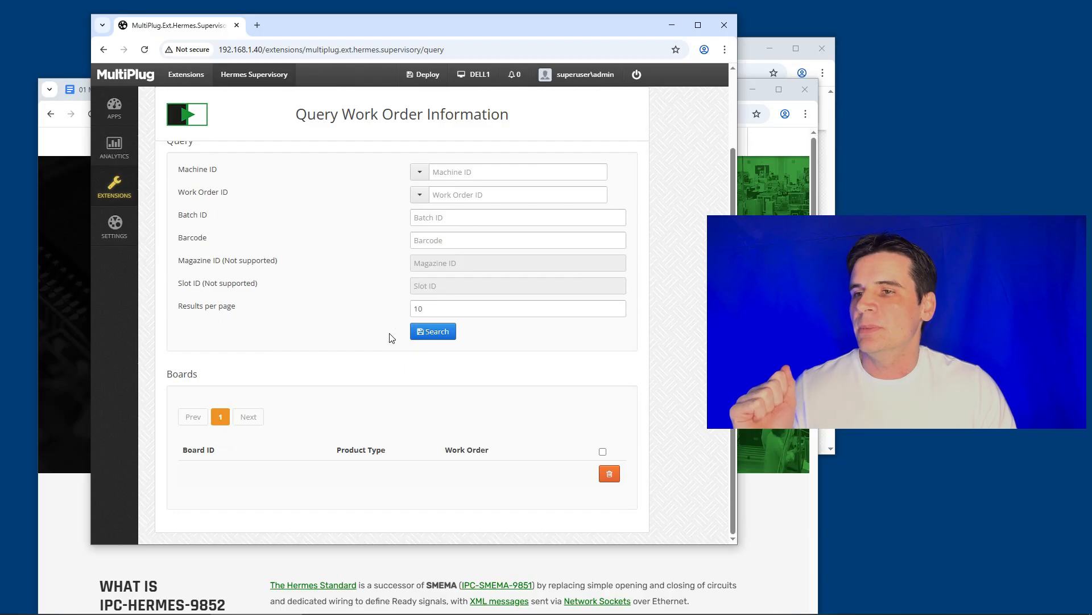
scroll(438, 331, "up", 2)
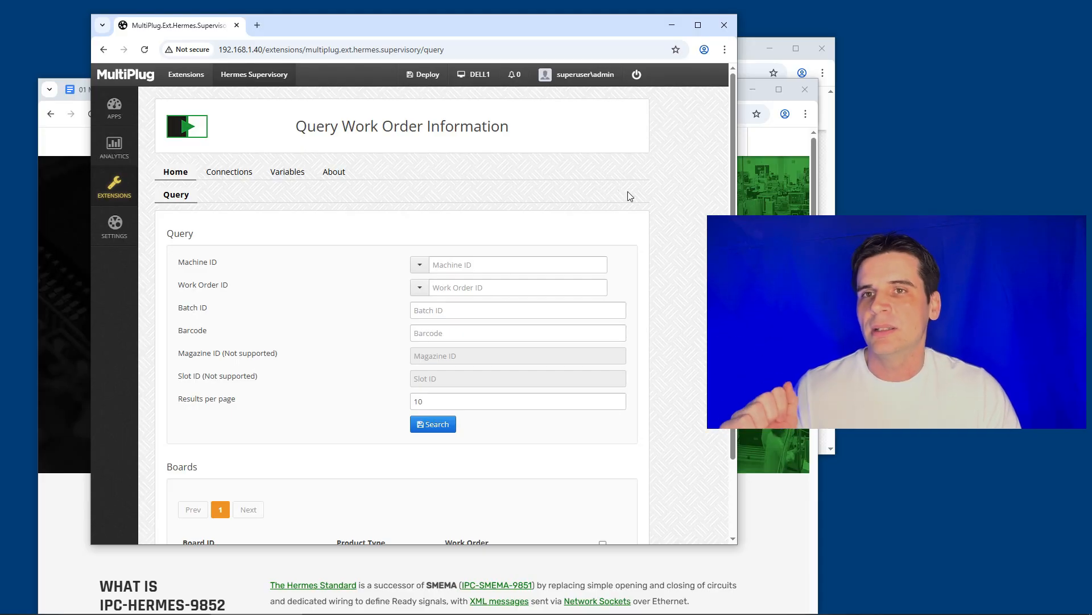
- Switch to the Conveyor 1 Hermes gateway window, mark Width and Work Order ID as adjusted, and continue the product recipe changeover
left_click(837, 217)
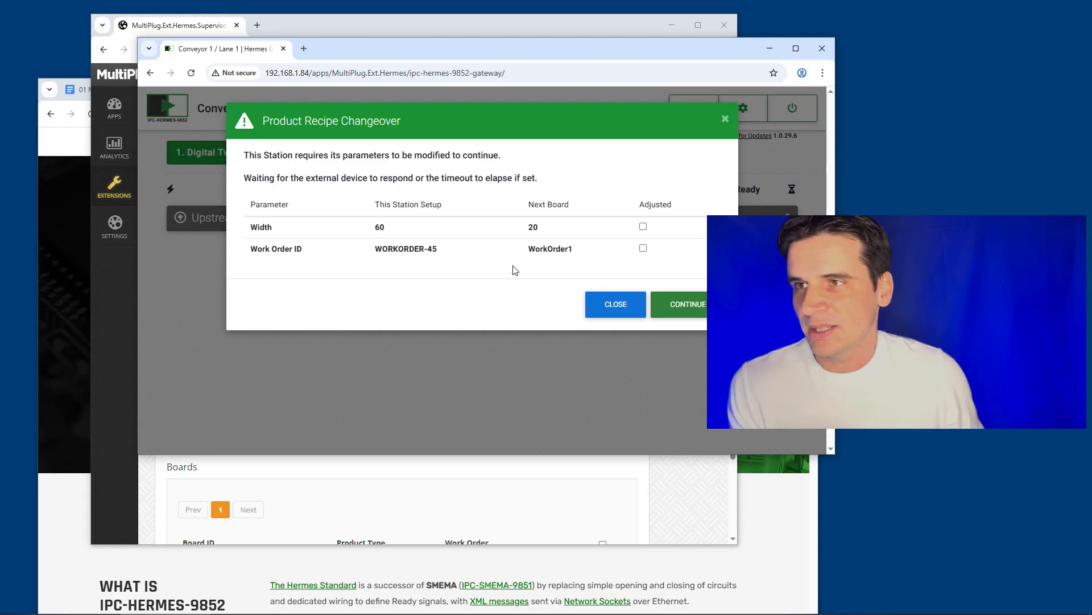
left_click(643, 226)
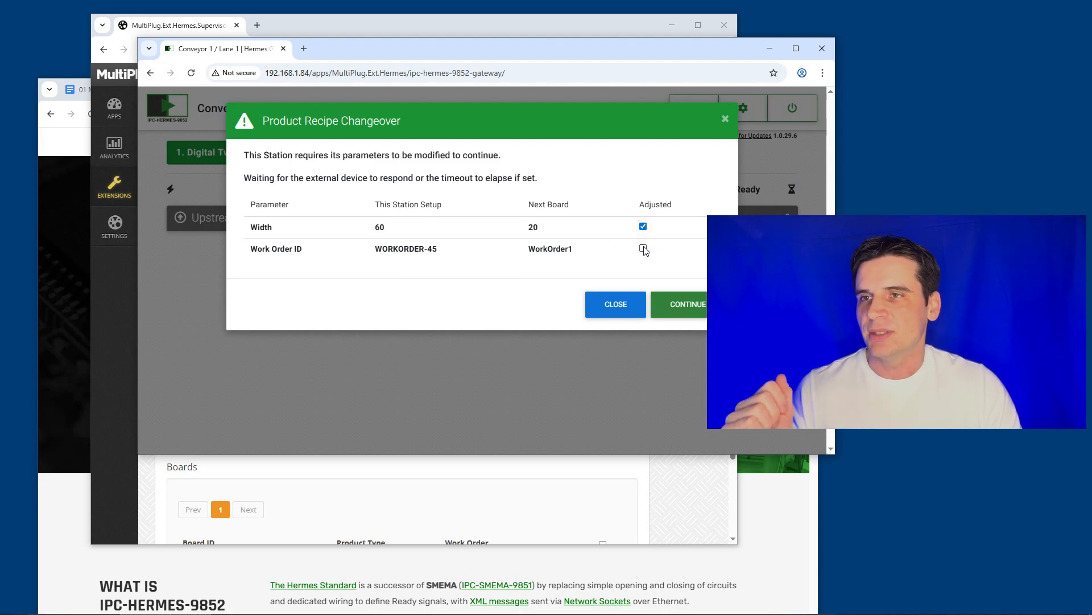
left_click(643, 248)
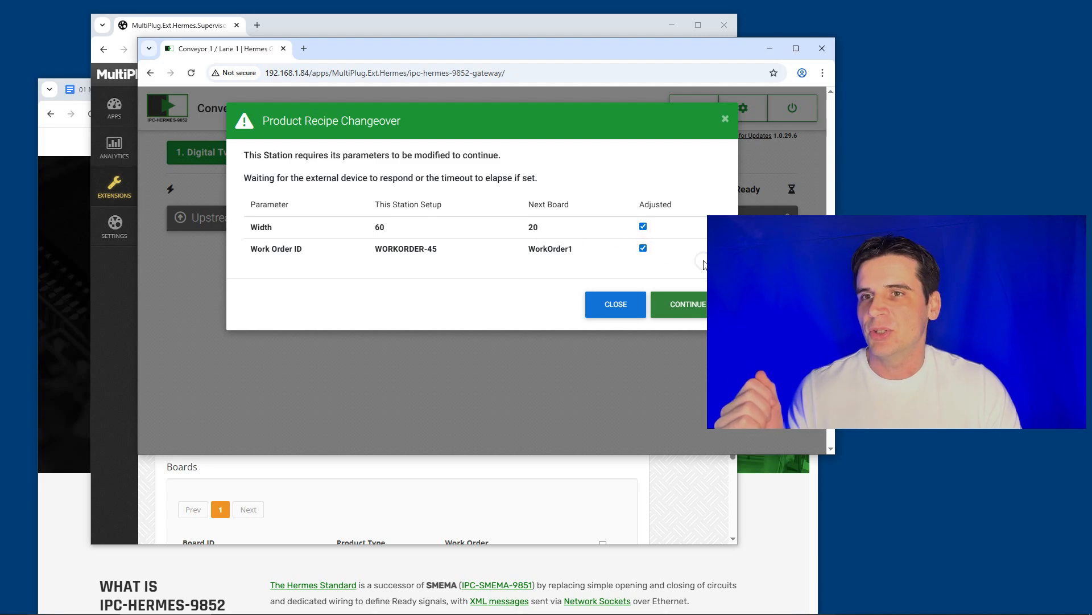
left_click(688, 305)
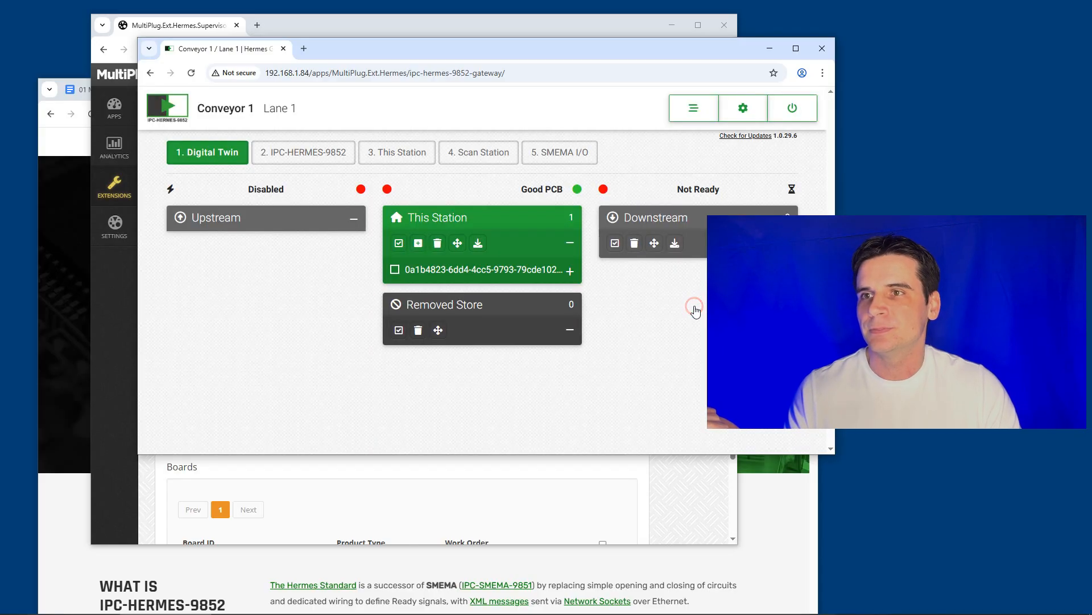
- Expand the board listed in This Station and examine its full set of properties
left_click(355, 318)
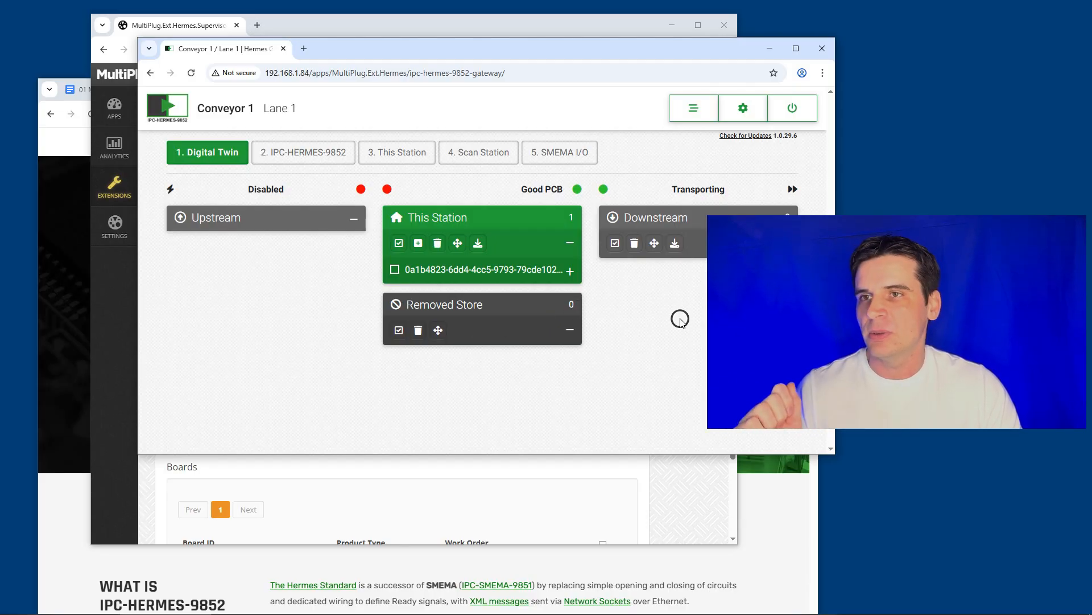
left_click(571, 271)
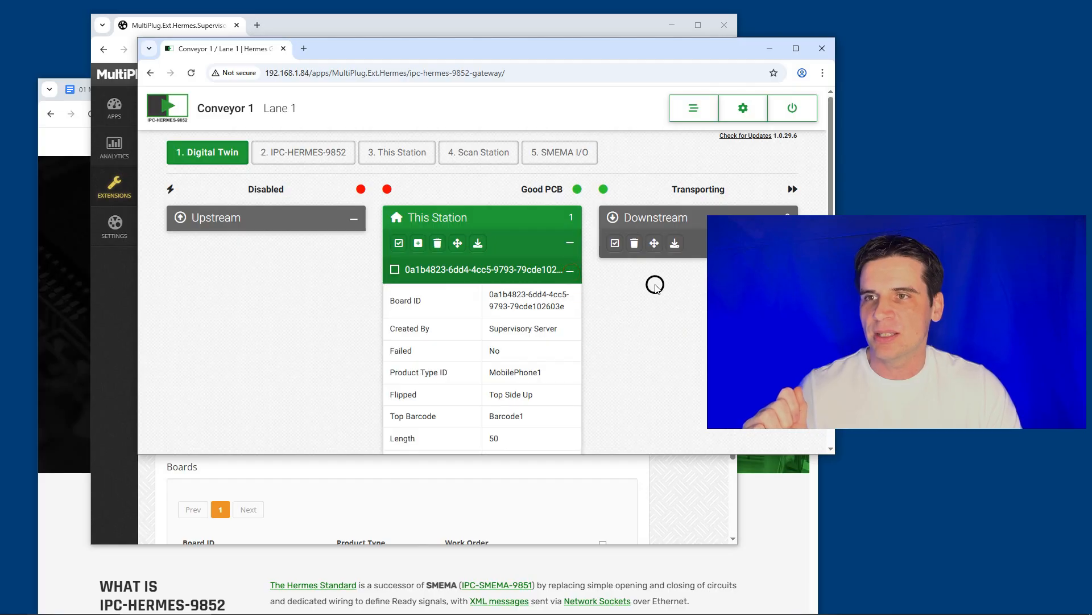
scroll(656, 285, "down", 3)
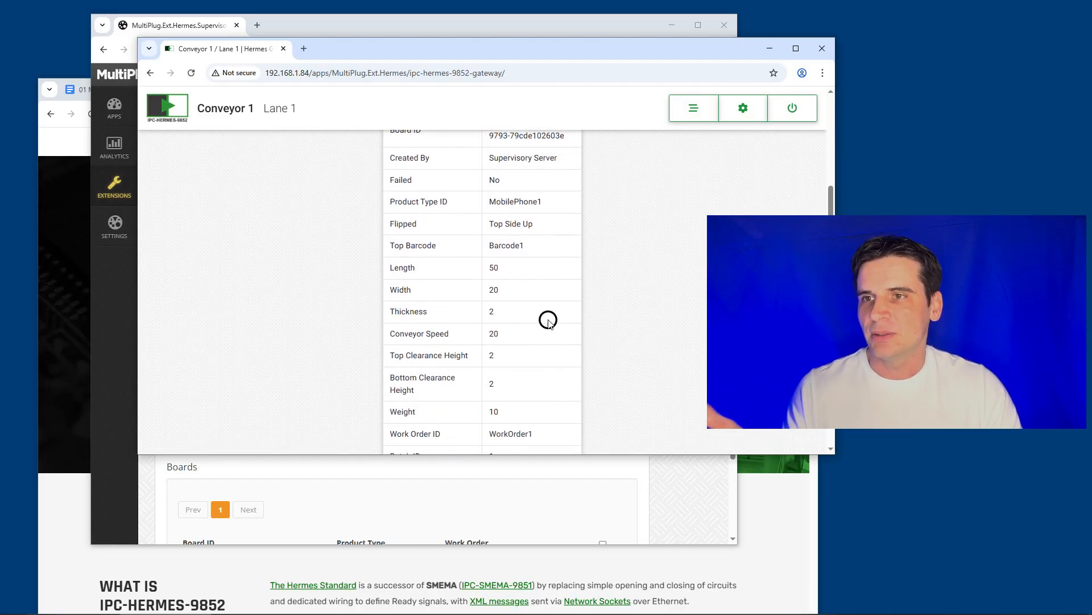
scroll(581, 358, "down", 2)
scroll(603, 355, "up", 5)
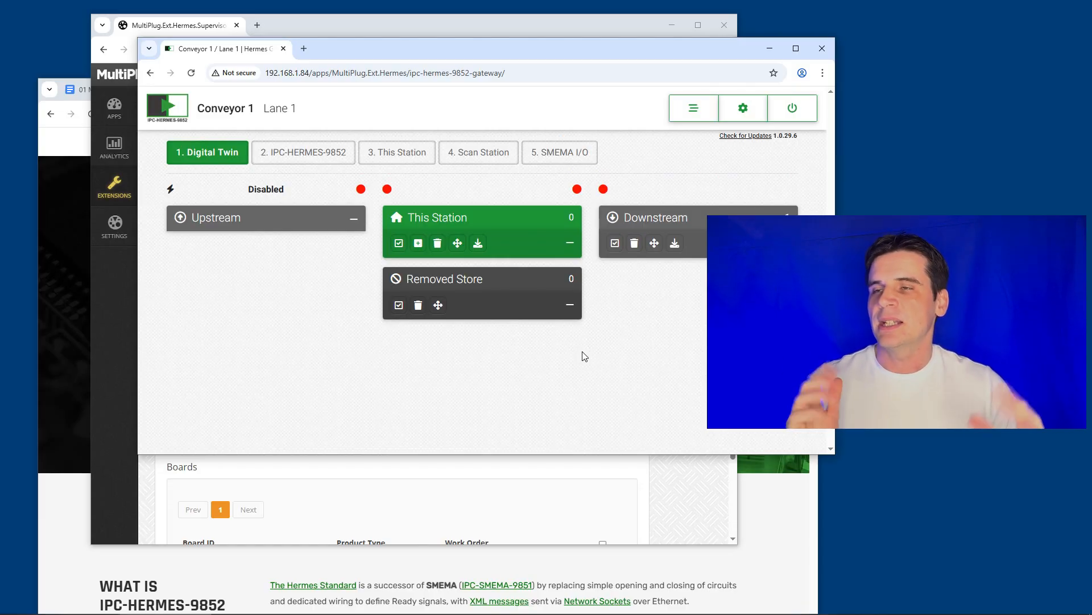
- Switch to the Hermes Supervisory window and select Conveyor 1 as the Machine ID in the work order query
left_click(520, 26)
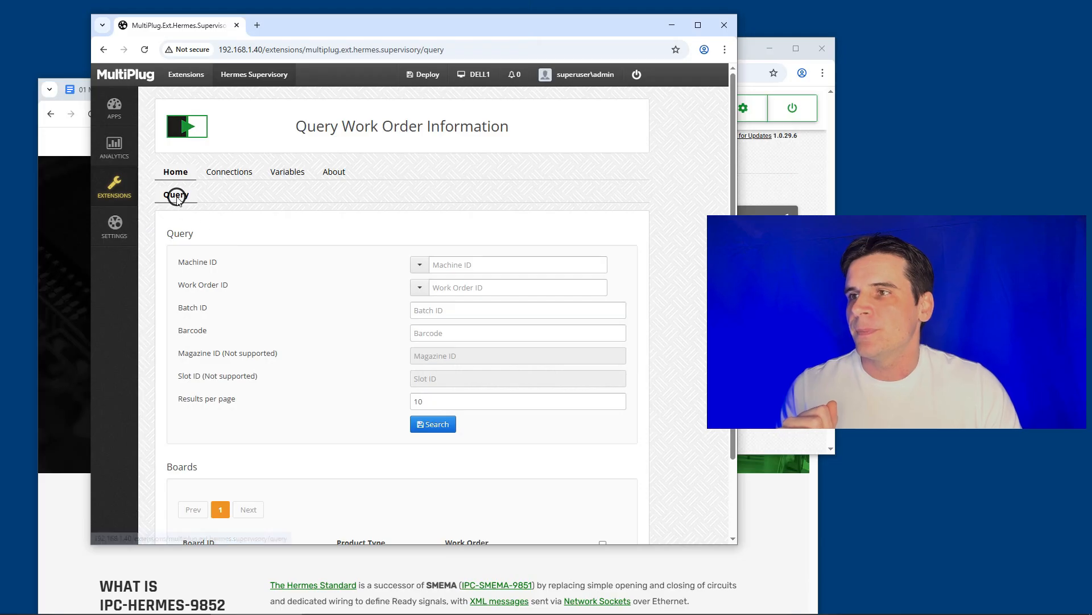
scroll(492, 293, "down", 1)
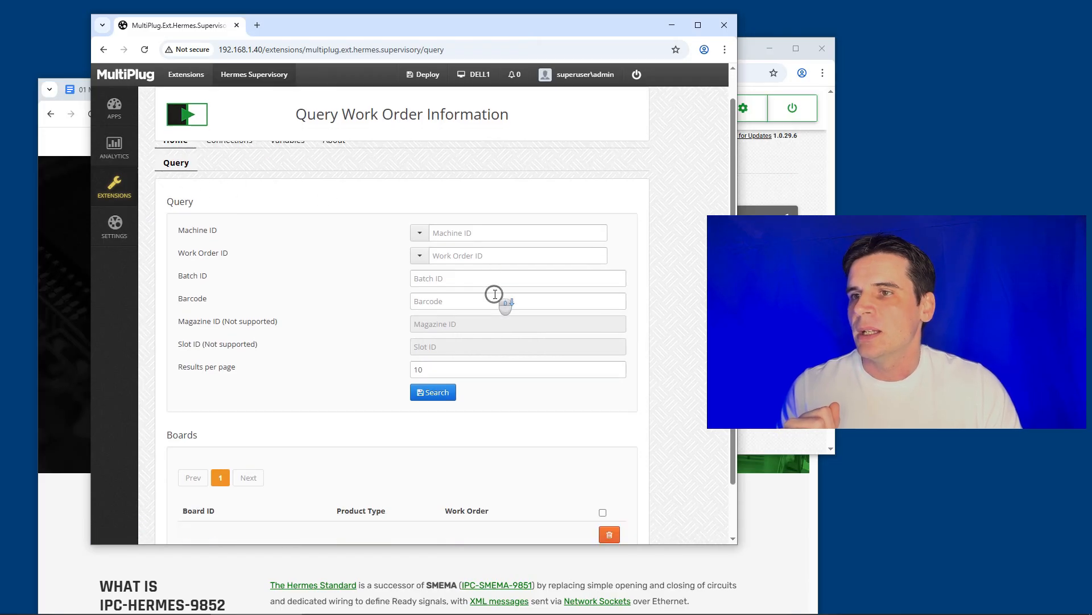
scroll(403, 283, "up", 1)
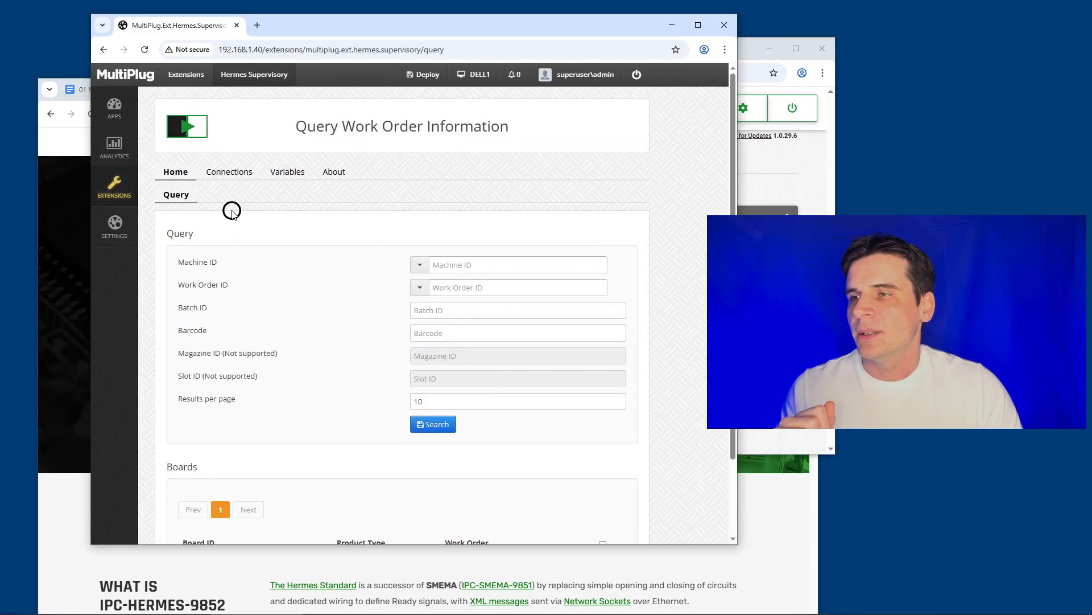
left_click(422, 265)
left_click(442, 304)
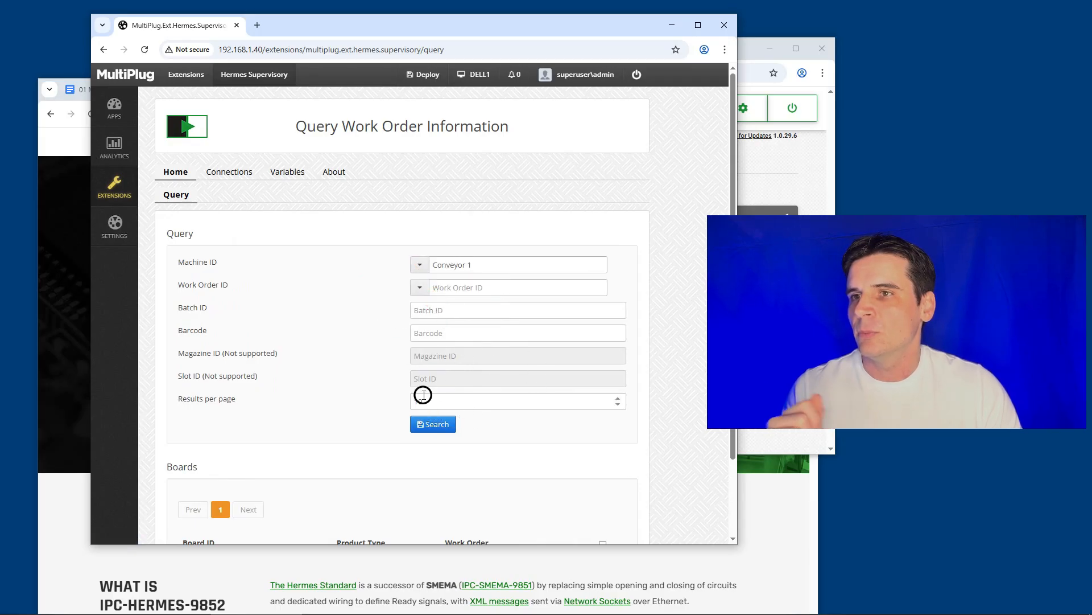
- Open WorkOrder1 from the Supervisory home page and examine the properties and movements in its first board's history
left_click(176, 172)
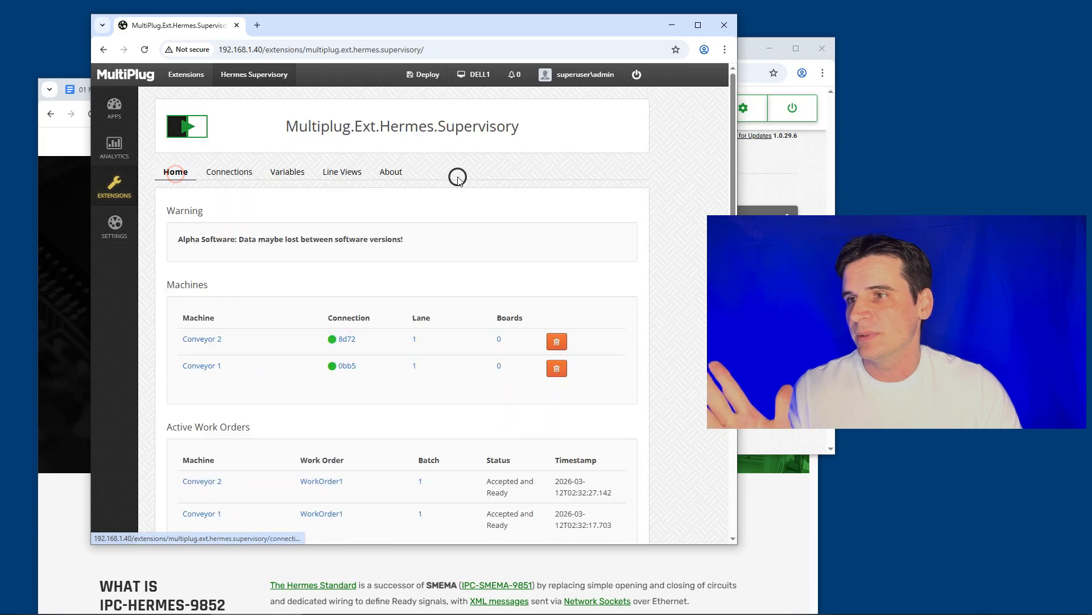
scroll(530, 296, "down", 3)
left_click(199, 476)
scroll(515, 395, "down", 4)
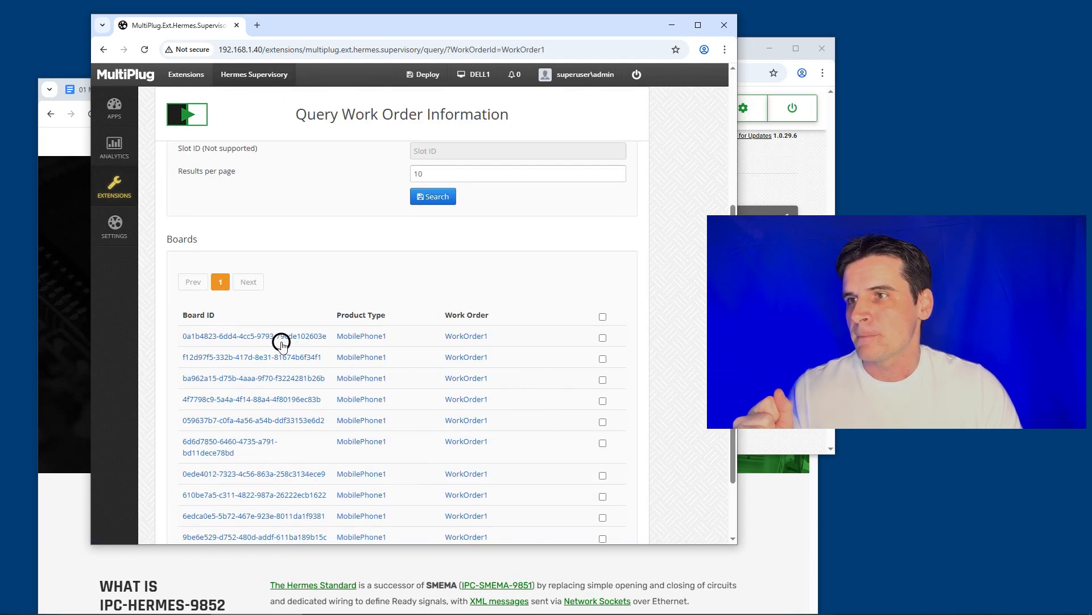
left_click(286, 341)
scroll(519, 336, "down", 2)
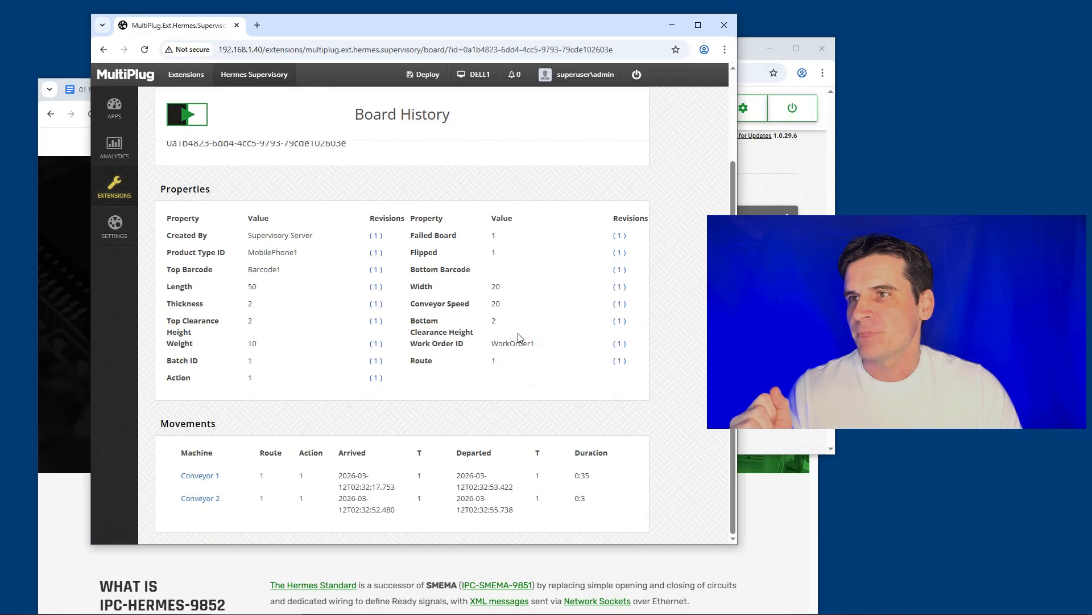
scroll(518, 338, "up", 2)
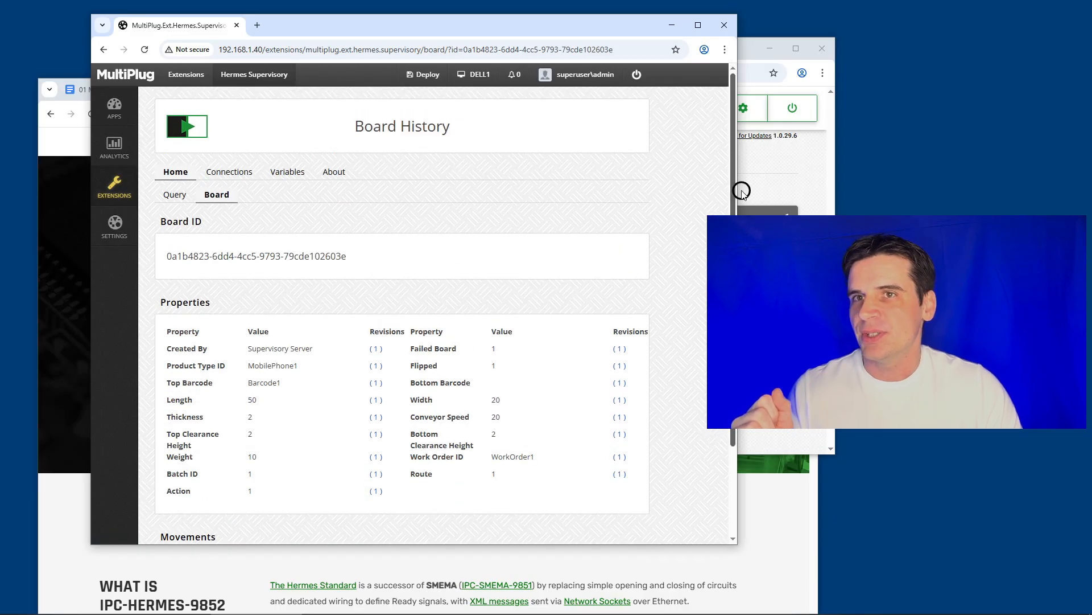
- Check the Downstream board in the Conveyor 1 gateway window against the properties and movements in its Supervisory board history
left_click(793, 179)
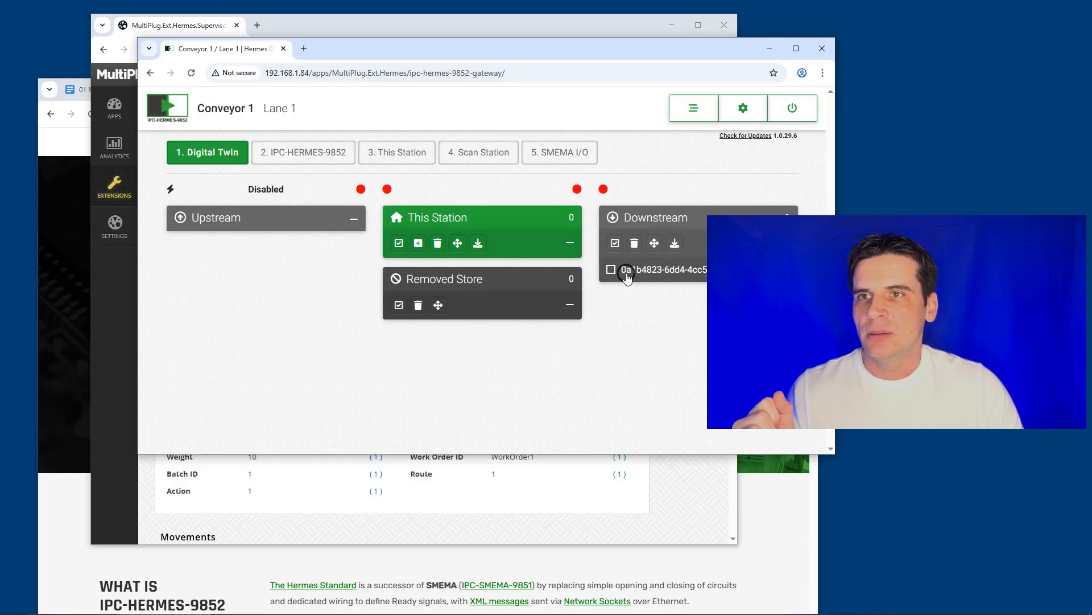
left_click(691, 479)
scroll(461, 308, "down", 2)
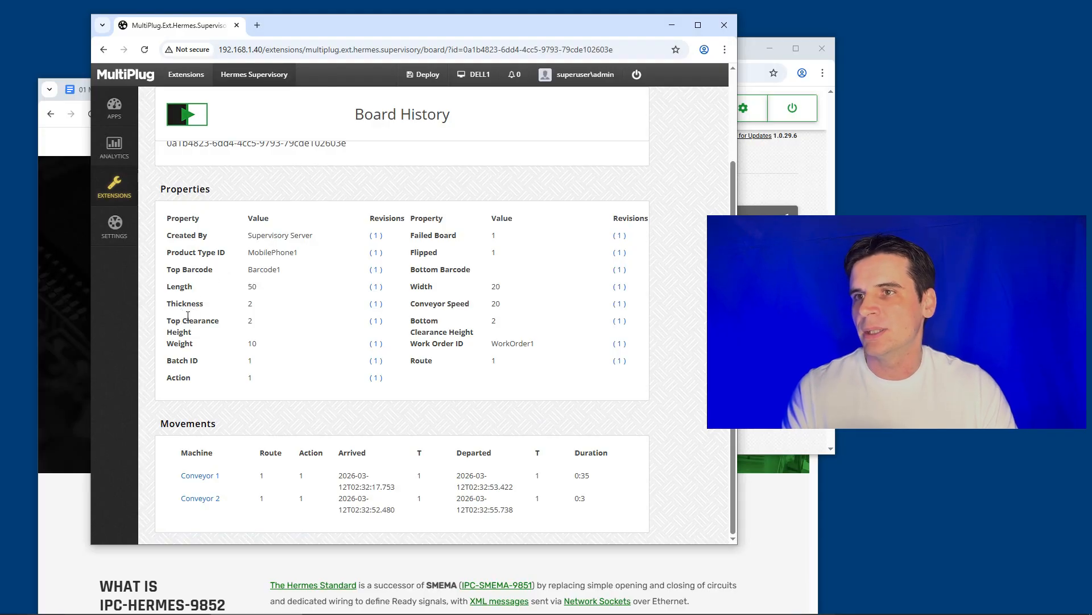
- Open the revision history of the board's Bottom Barcode, and return to examine the board's movements
left_click(620, 270)
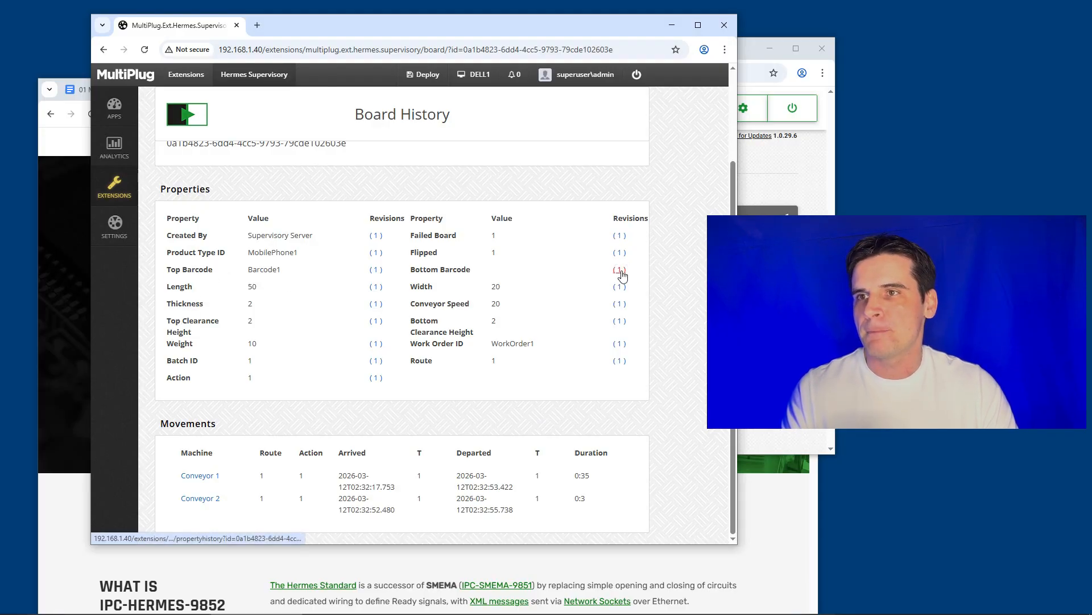
left_click(620, 270)
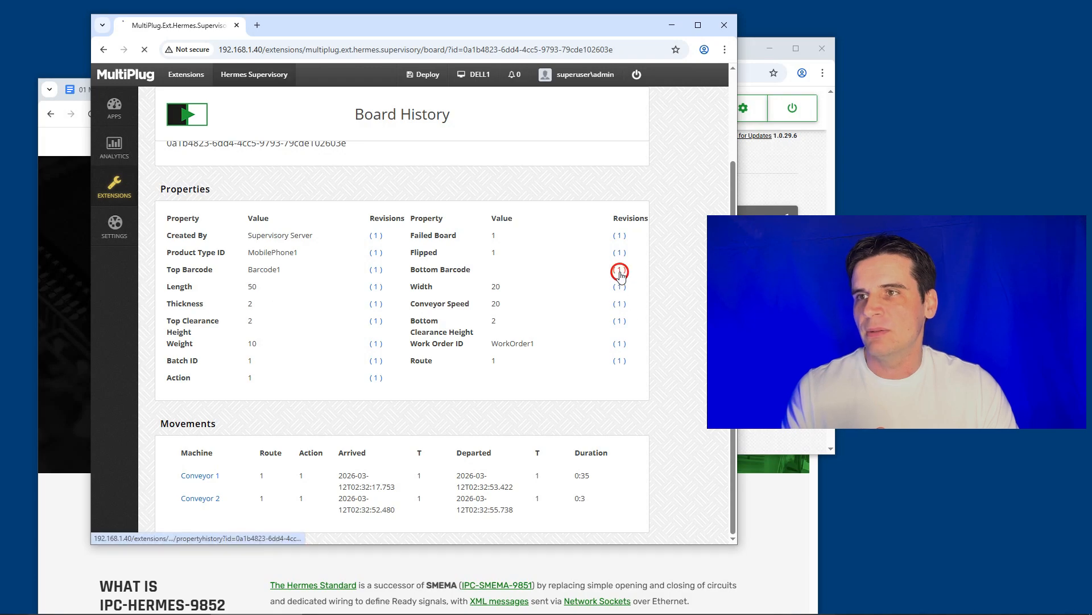
left_click(104, 49)
scroll(583, 290, "down", 1)
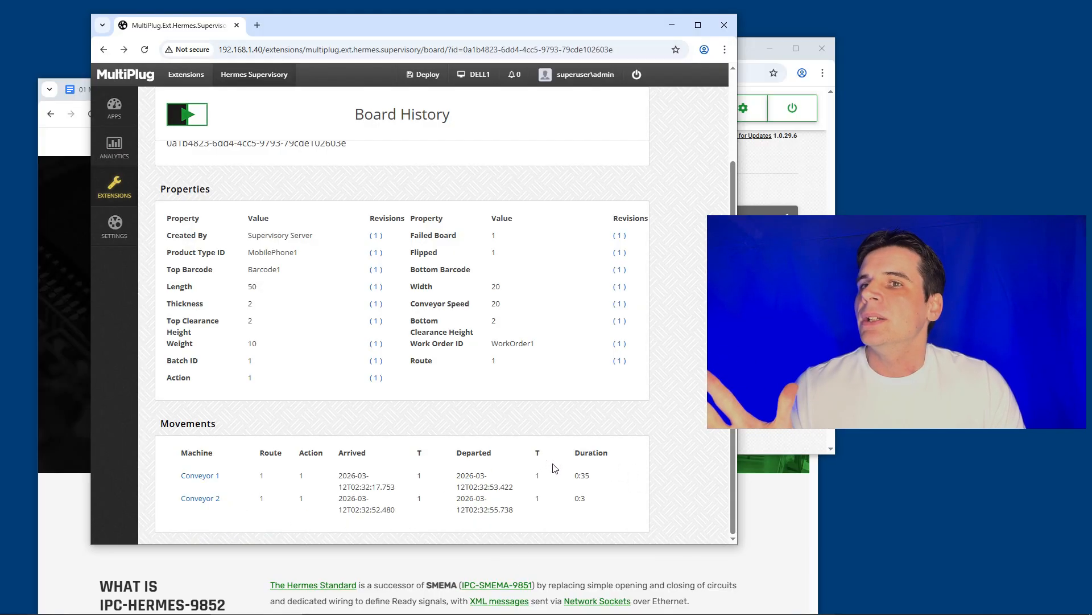
scroll(449, 312, "up", 2)
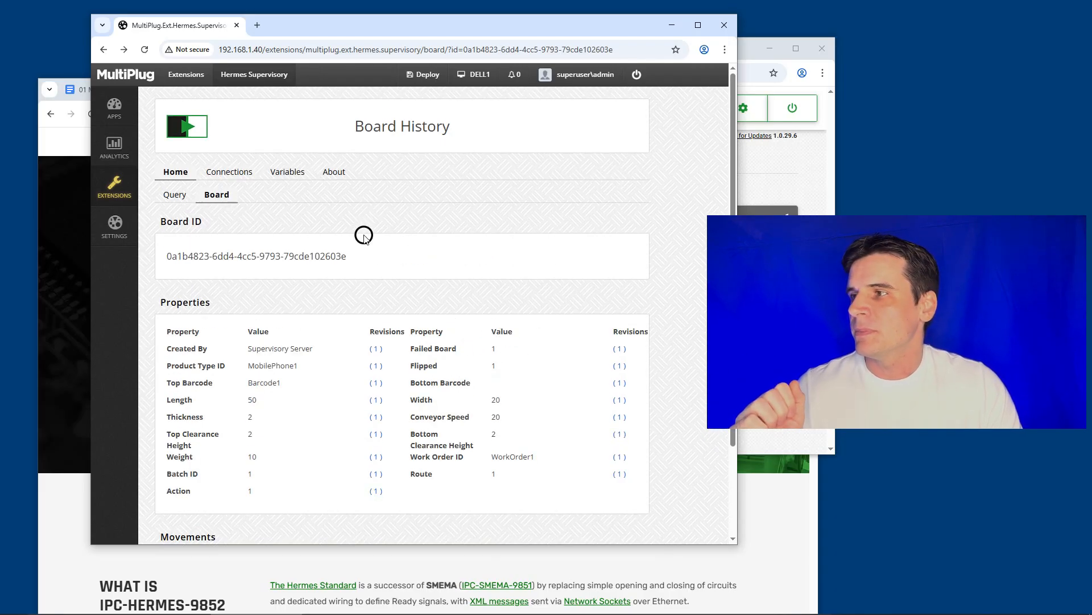
left_click(176, 195)
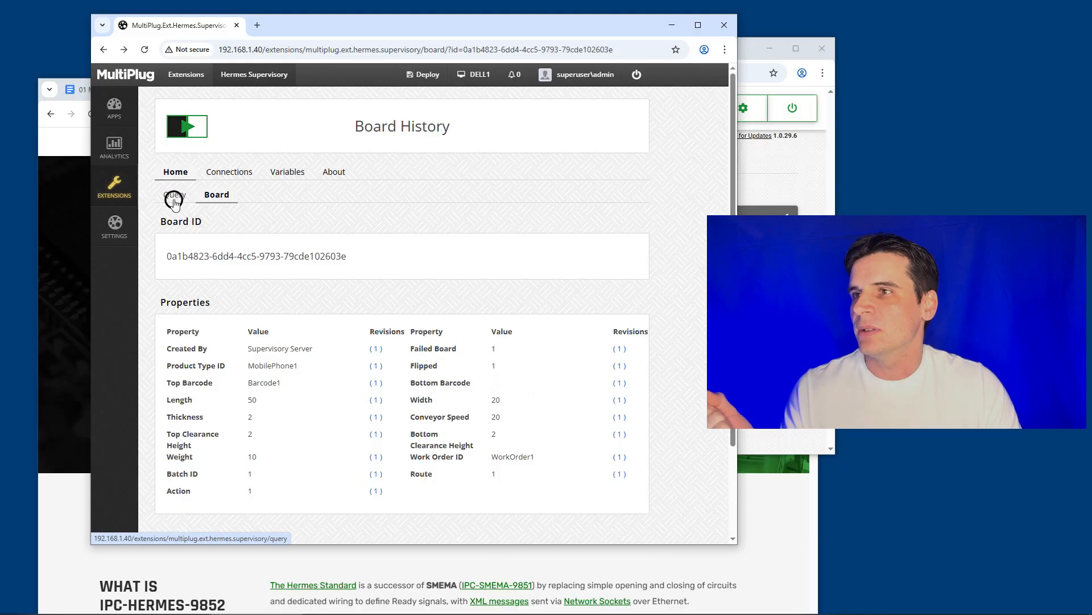
scroll(615, 356, "down", 1)
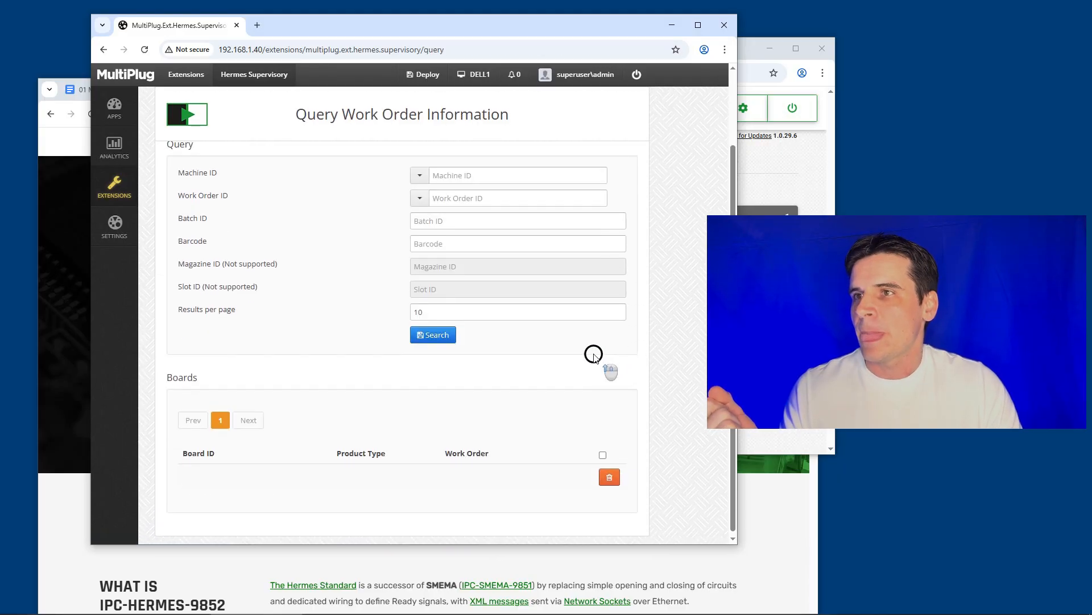
scroll(615, 355, "up", 2)
- Delete all 10 boards of WorkOrder1, and check the remaining work orders on the Supervisory home page
left_click(176, 171)
scroll(505, 236, "down", 3)
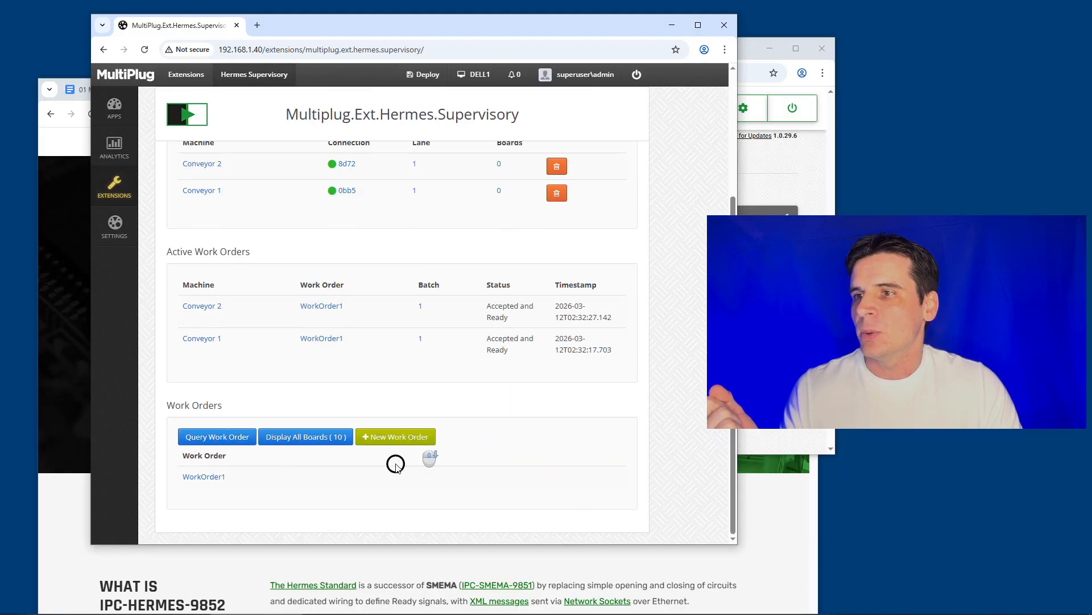
left_click(207, 475)
scroll(582, 369, "down", 5)
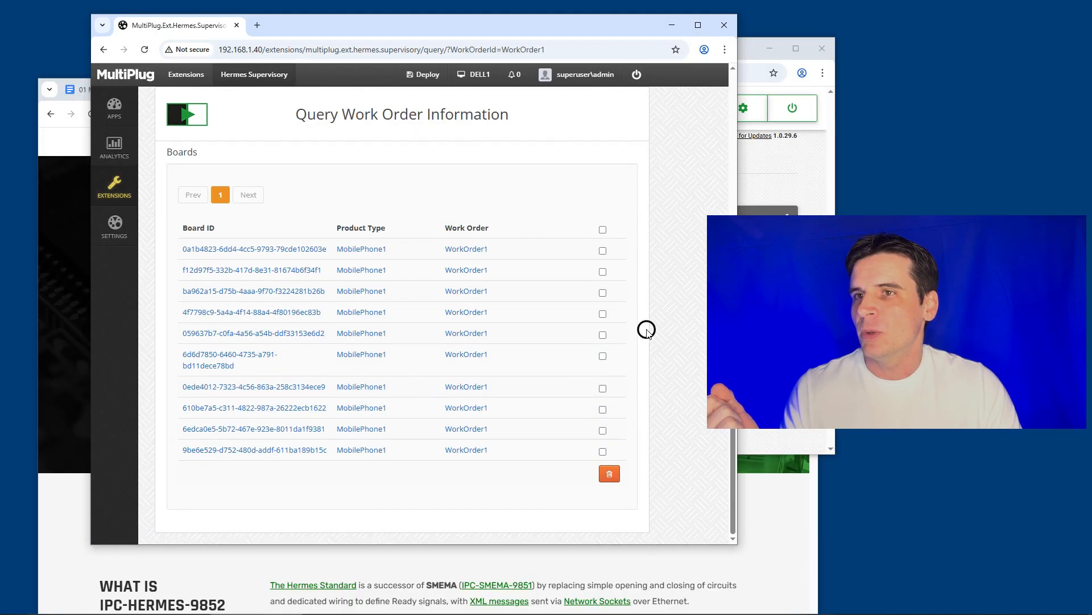
left_click(602, 229)
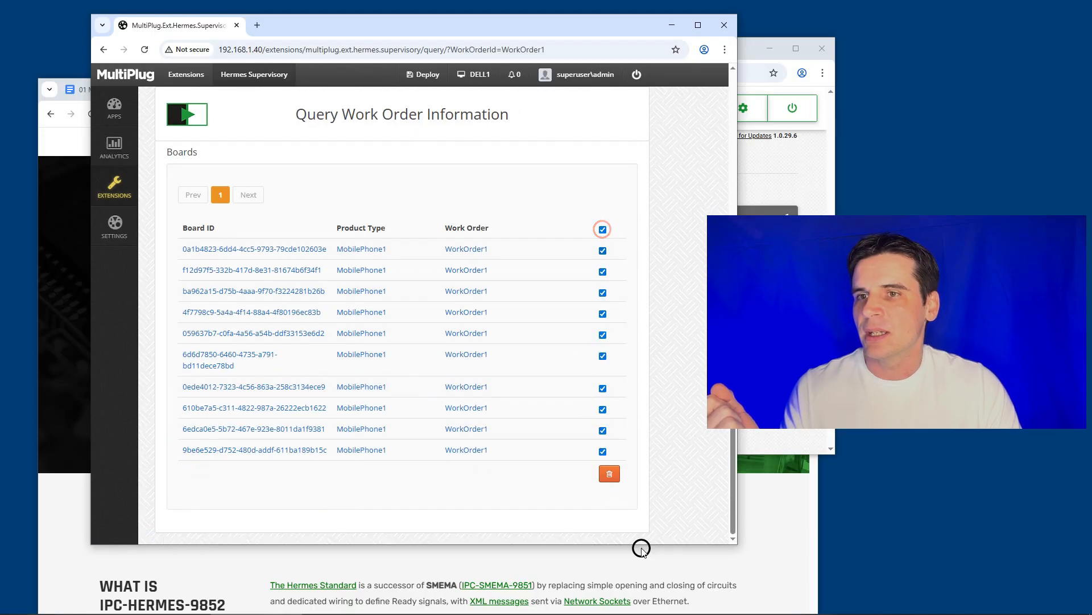
left_click(611, 481)
left_click(462, 120)
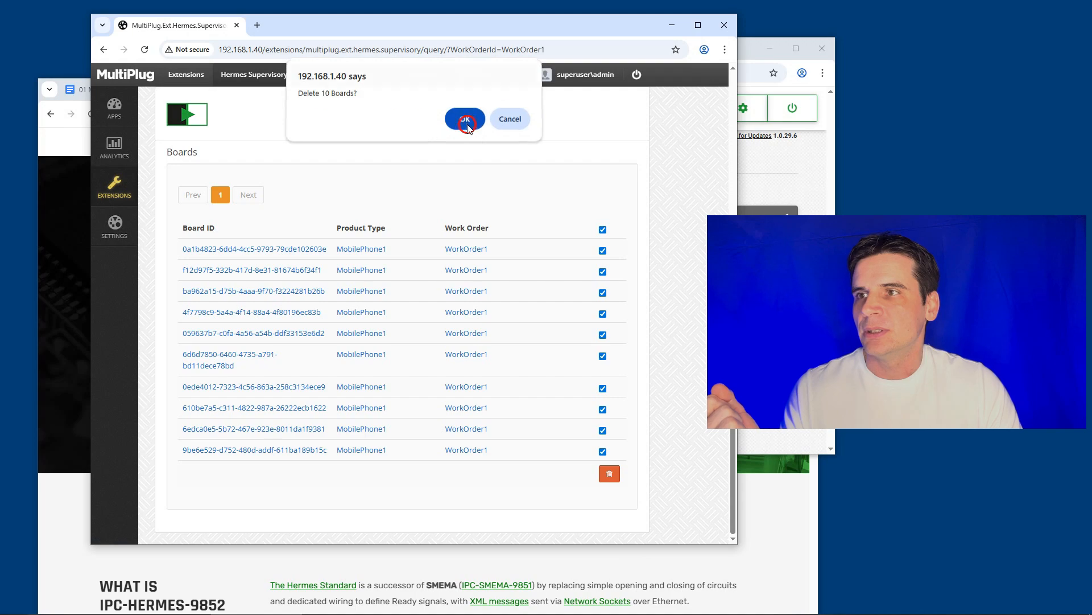
left_click(438, 332)
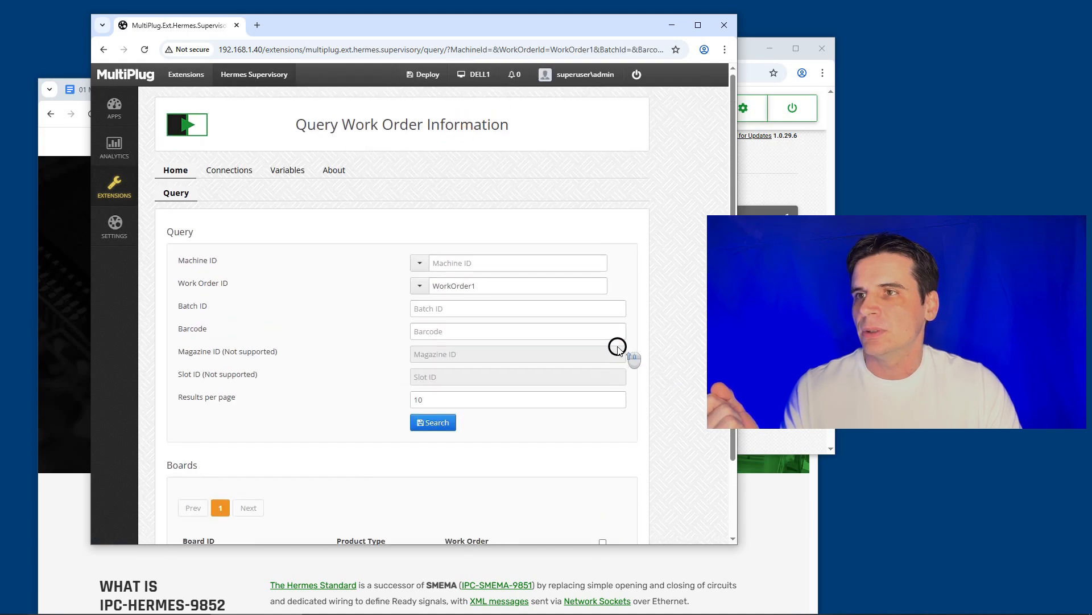
left_click(176, 172)
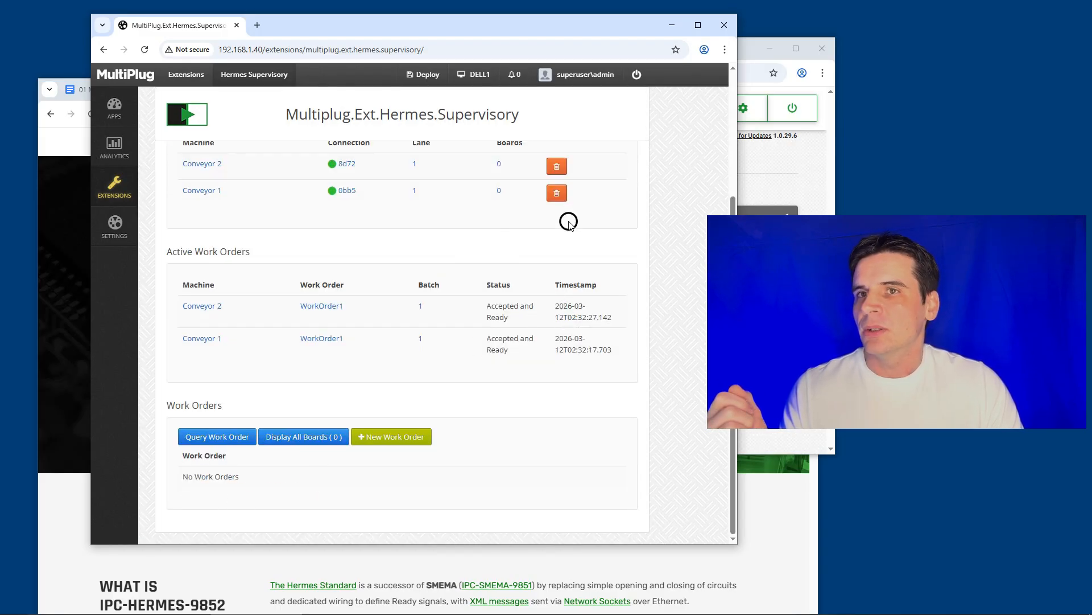
- Switch to the Conveyor 1 gateway window, dismiss the PCB data validation warning, and examine the board in the Scan Station queue
left_click(783, 330)
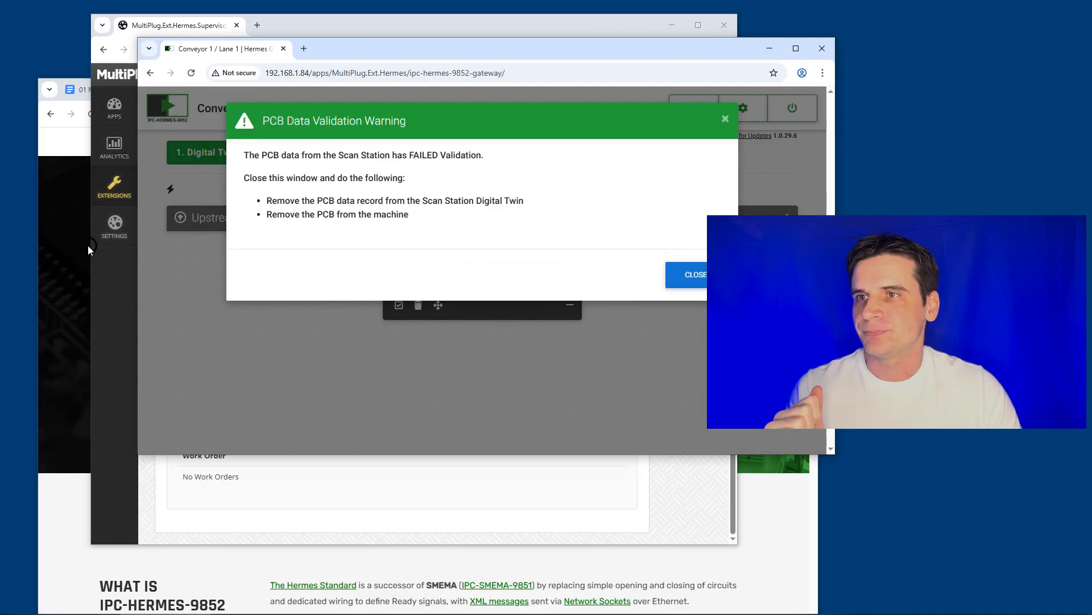
left_click(696, 277)
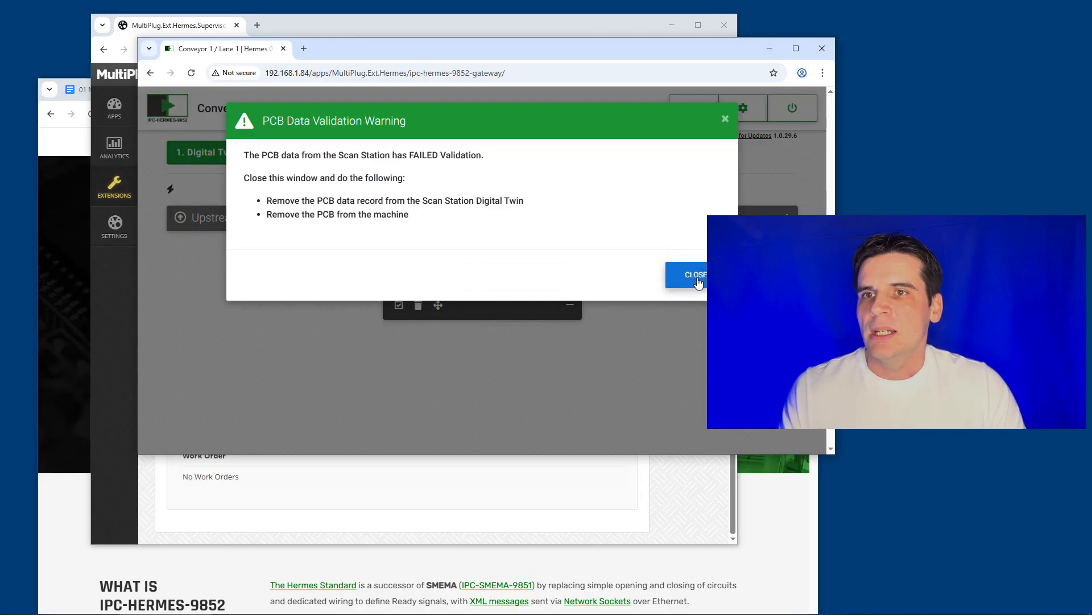
left_click(698, 278)
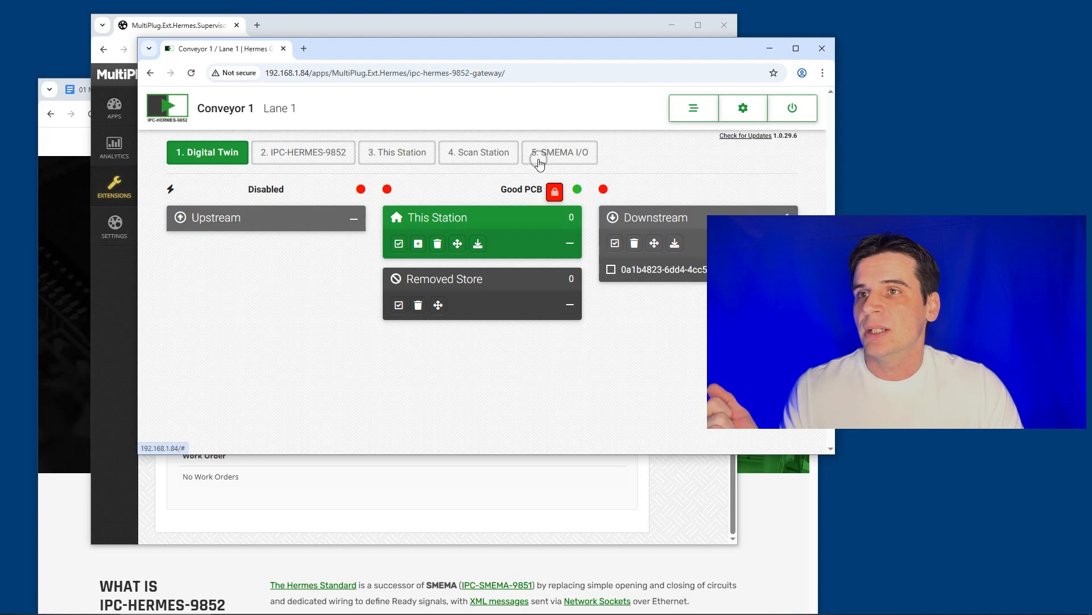
left_click(485, 154)
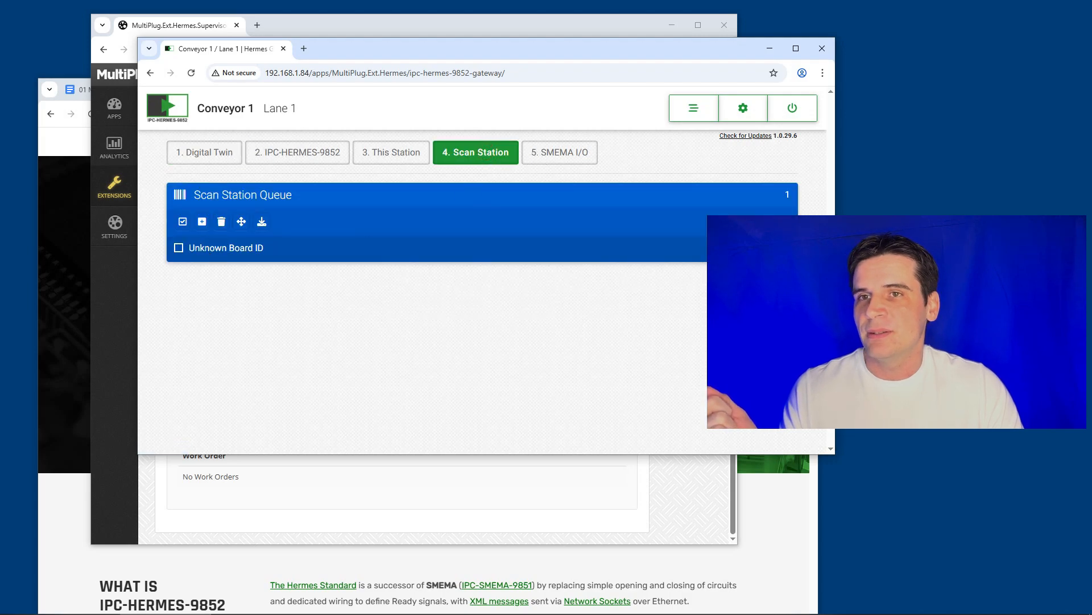
left_click(785, 248)
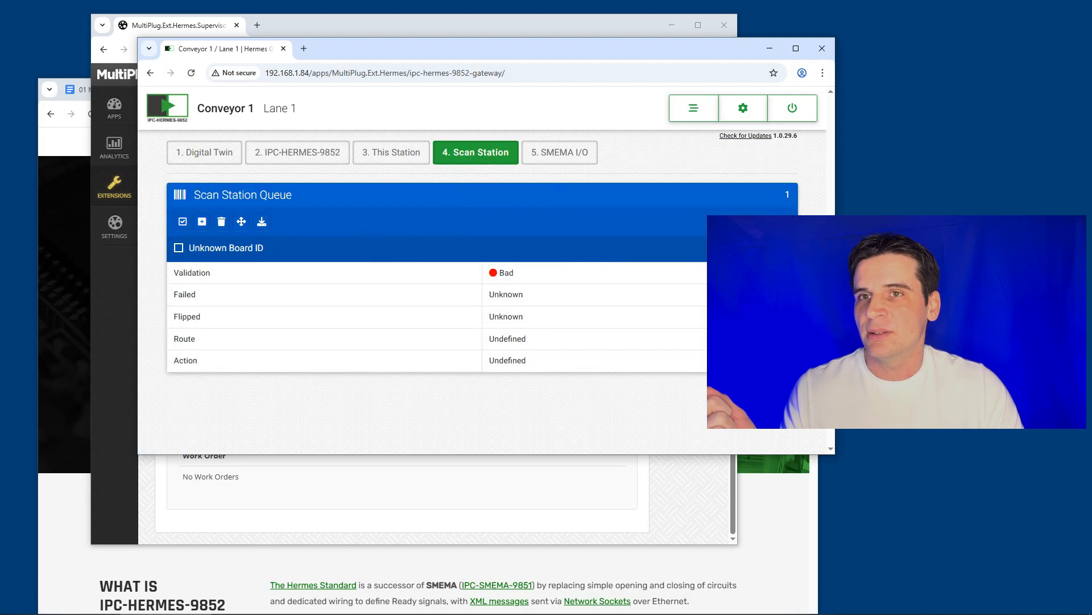
- Examine the latest notification received from the Supervisory connection under IPC-HERMES-9852, and collapse its details
left_click(323, 152)
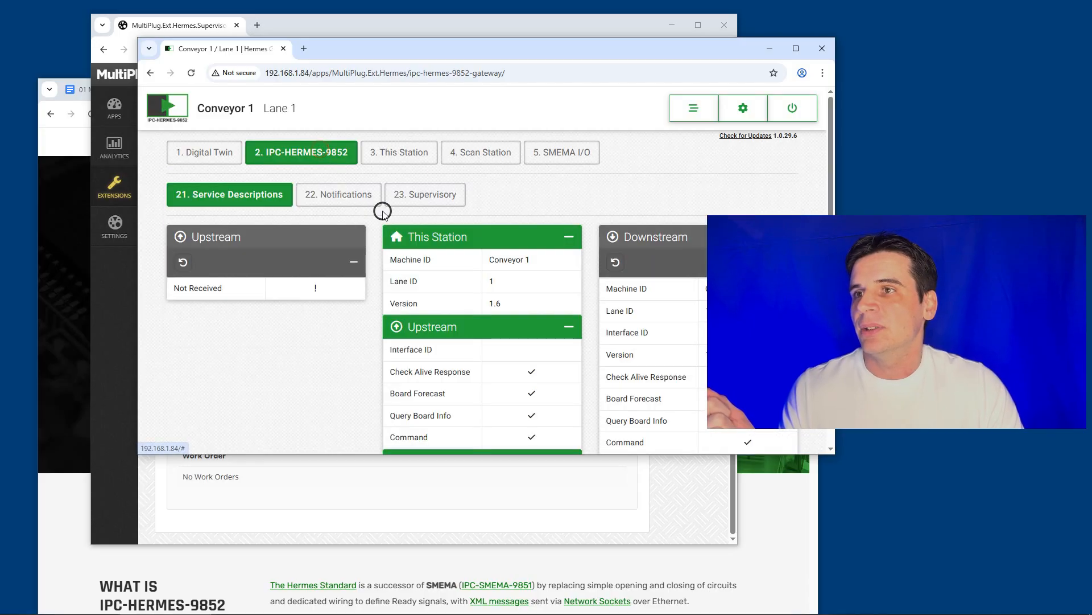
left_click(453, 197)
left_click(639, 351)
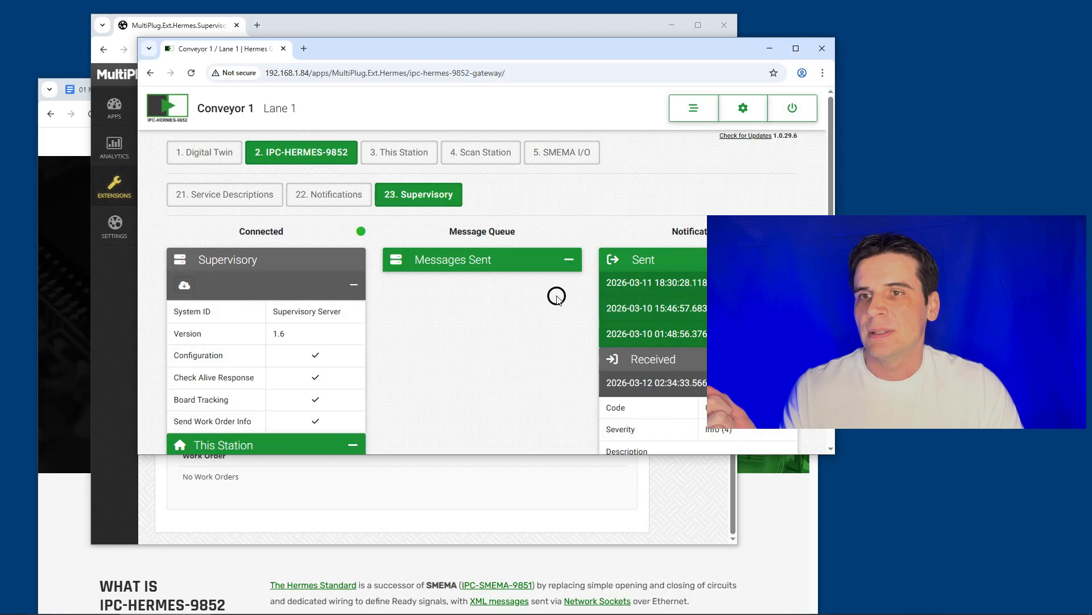
scroll(569, 302, "down", 2)
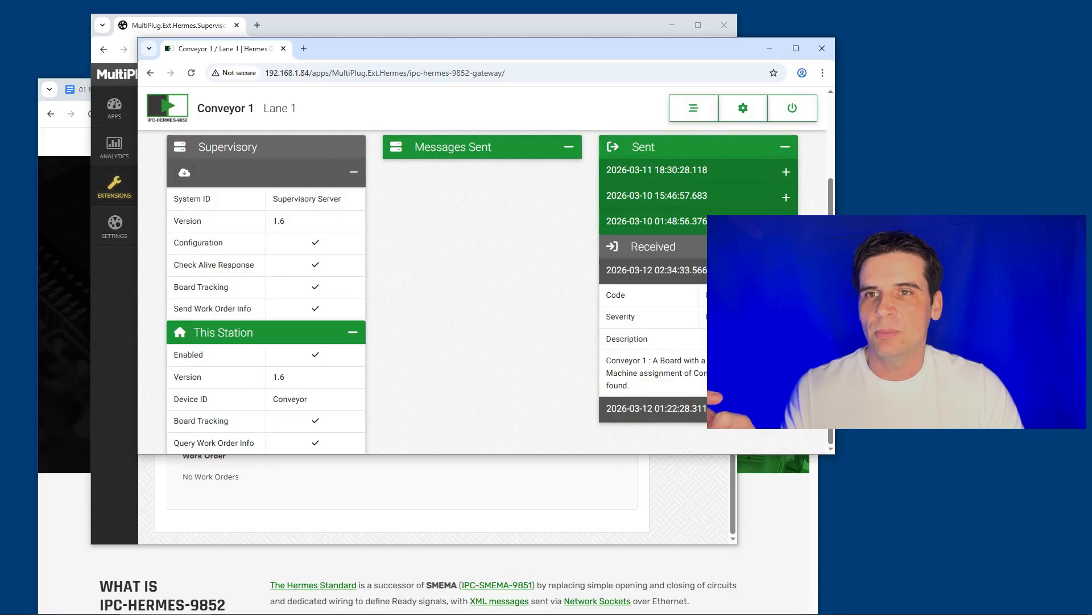
scroll(501, 256, "up", 2)
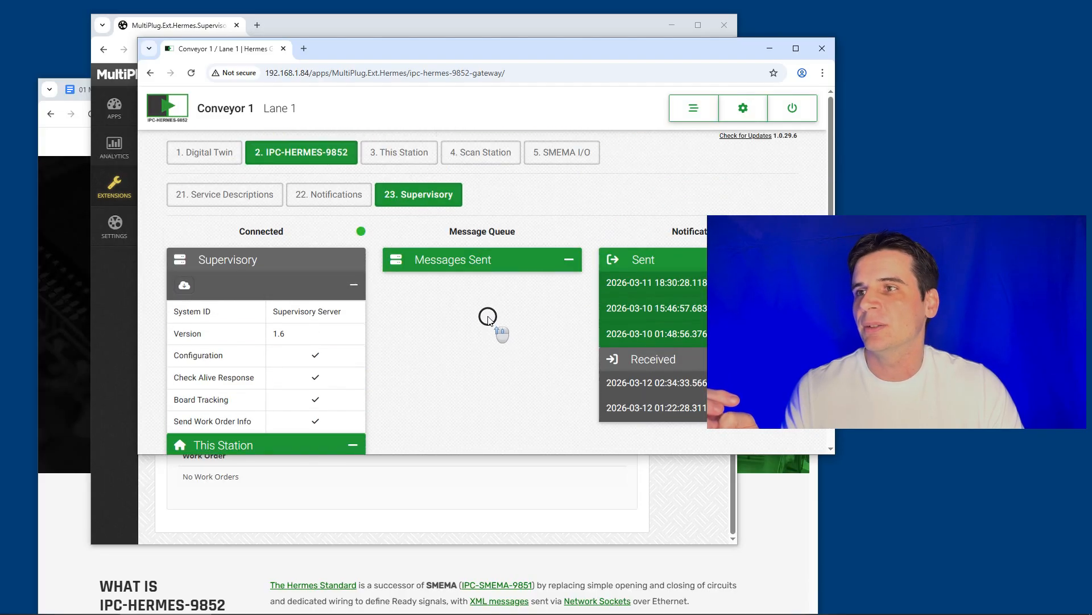
- Delete the Unknown Board ID record from the Scan Station queue and switch back to the Hermes Supervisory window
left_click(219, 153)
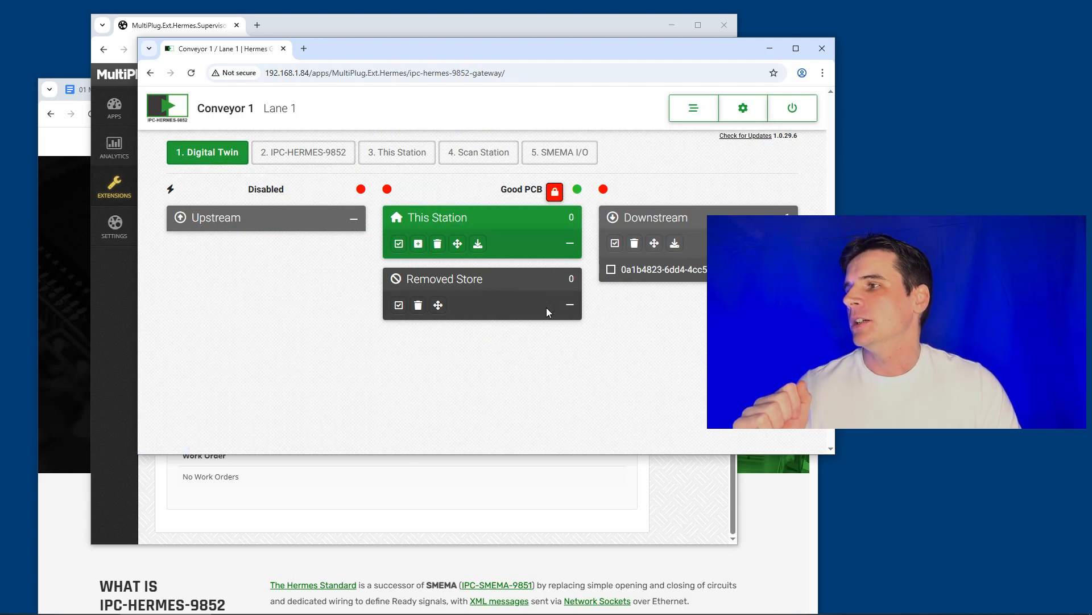
left_click(501, 154)
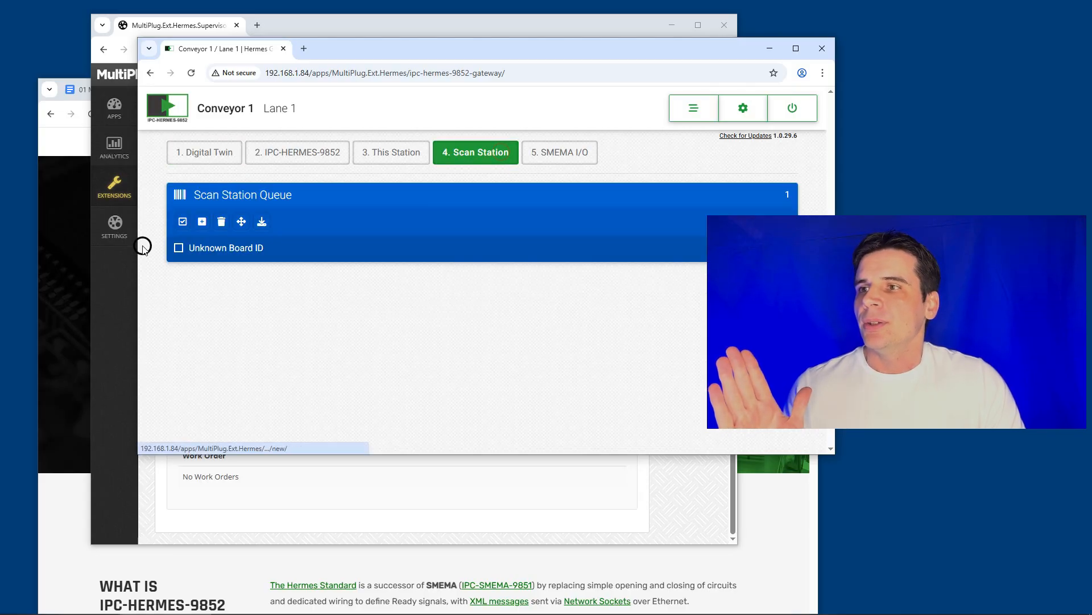
left_click(221, 221)
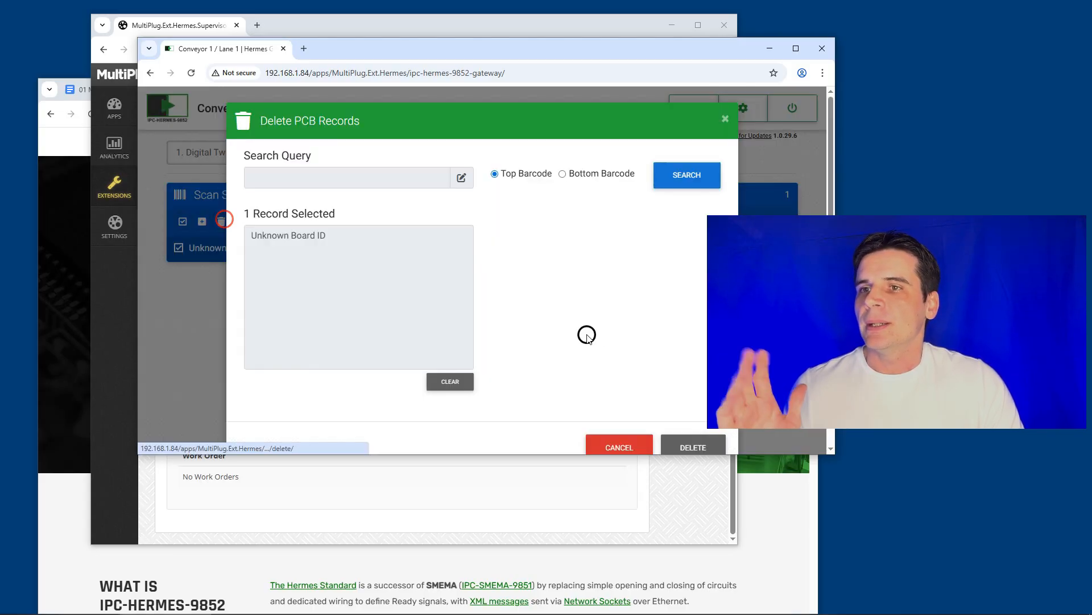
left_click(674, 446)
left_click(472, 27)
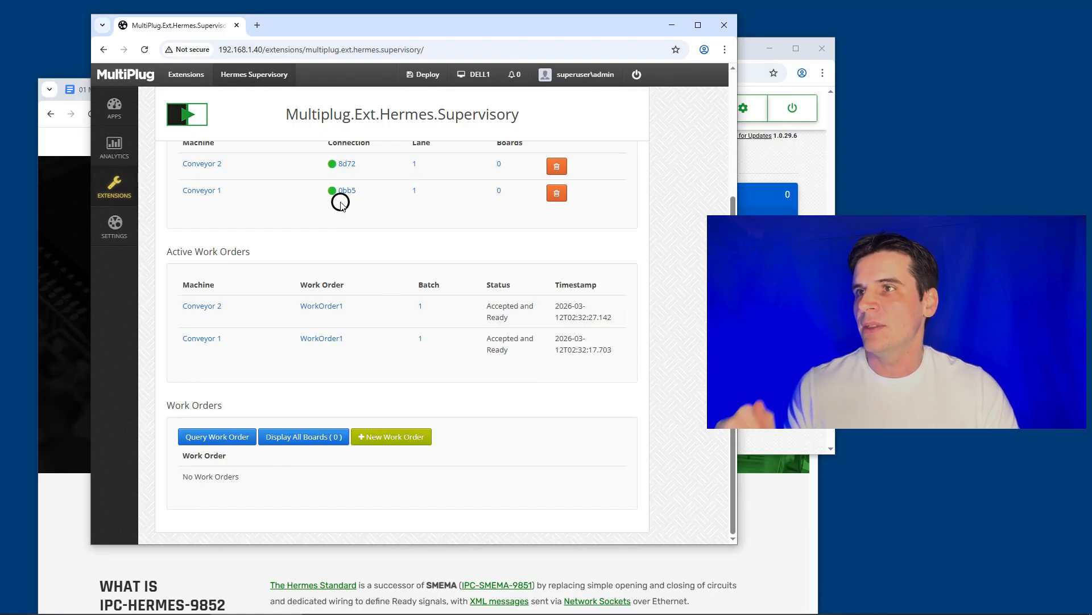
- Switch to the Google Docs notes to examine the Hermes Messages diagram, and return to the start of the Hermes Supervisory home page
left_click(80, 85)
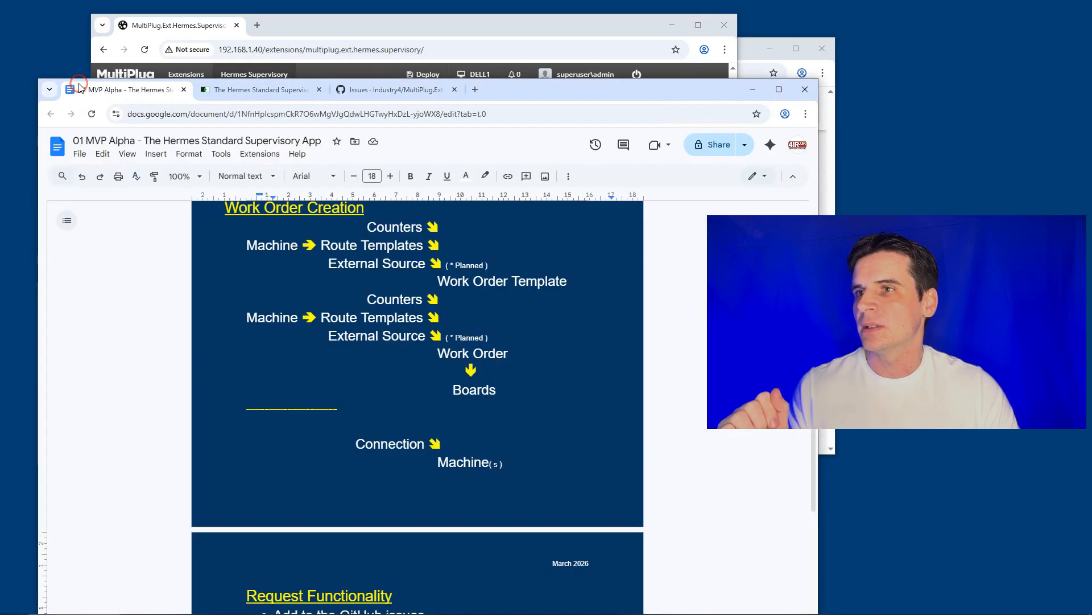
scroll(502, 411, "up", 10)
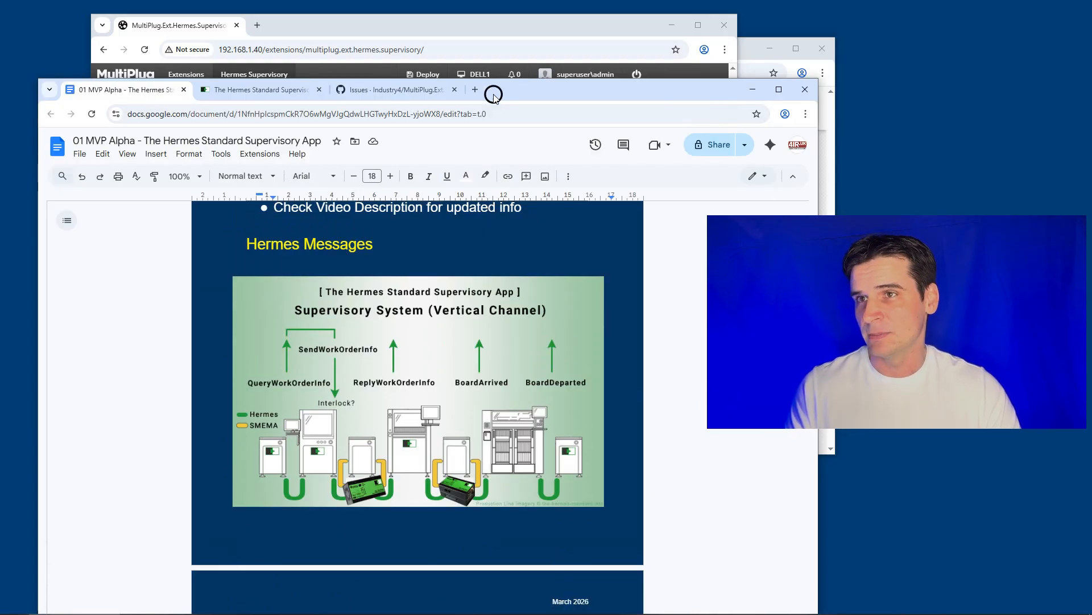
left_click(494, 27)
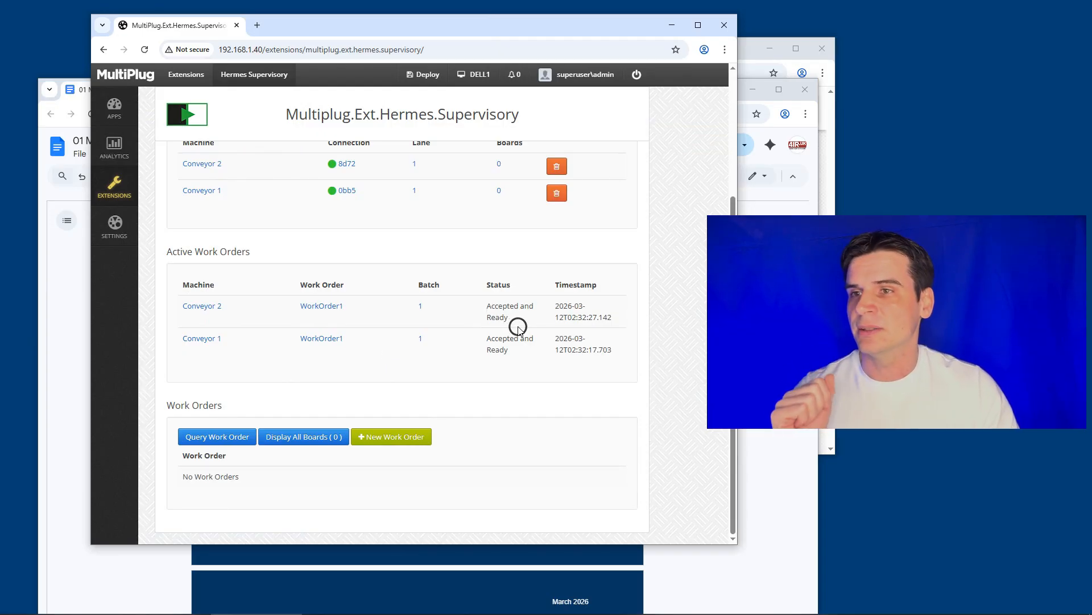
scroll(442, 358, "up", 3)
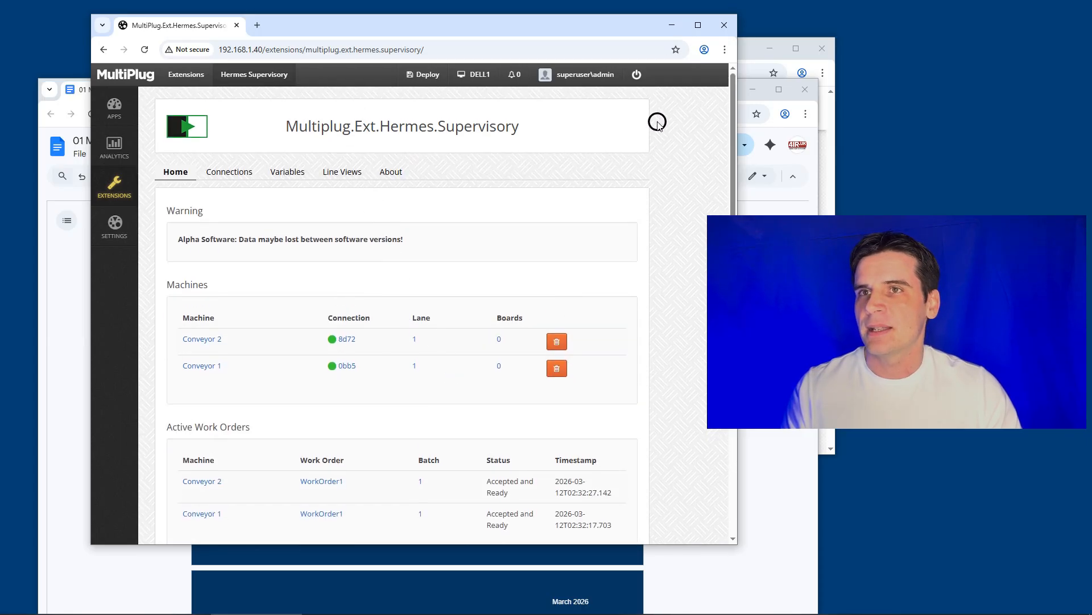
- Minimize the Supervisory window, read the Request Functionality section of the notes, and view the MultiPlug.Ext.Hermes.Supervisory issues list on GitHub
left_click(672, 30)
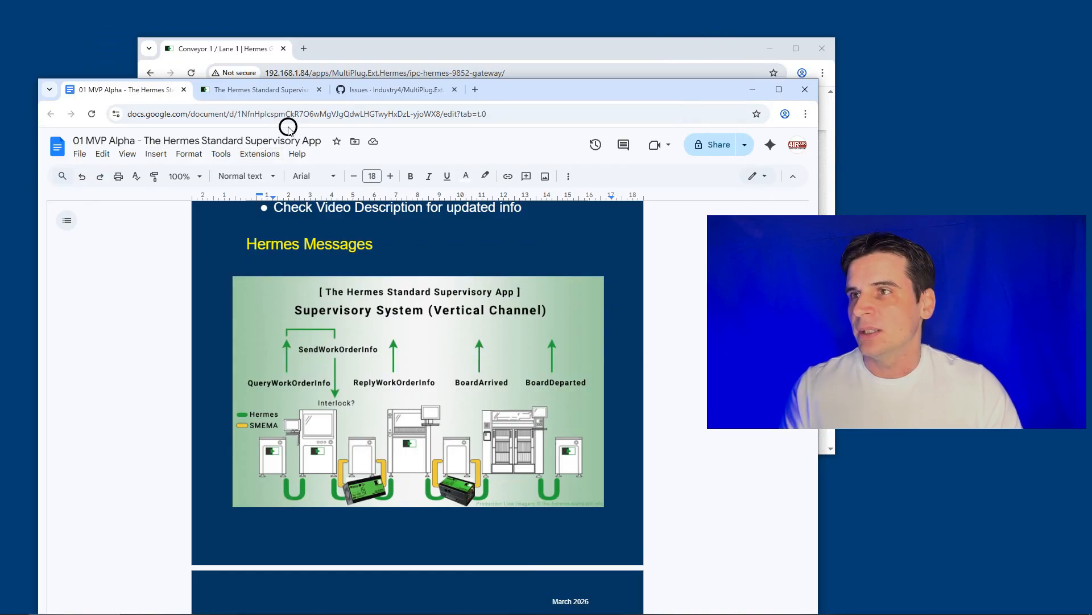
scroll(428, 421, "up", 1)
scroll(429, 414, "down", 12)
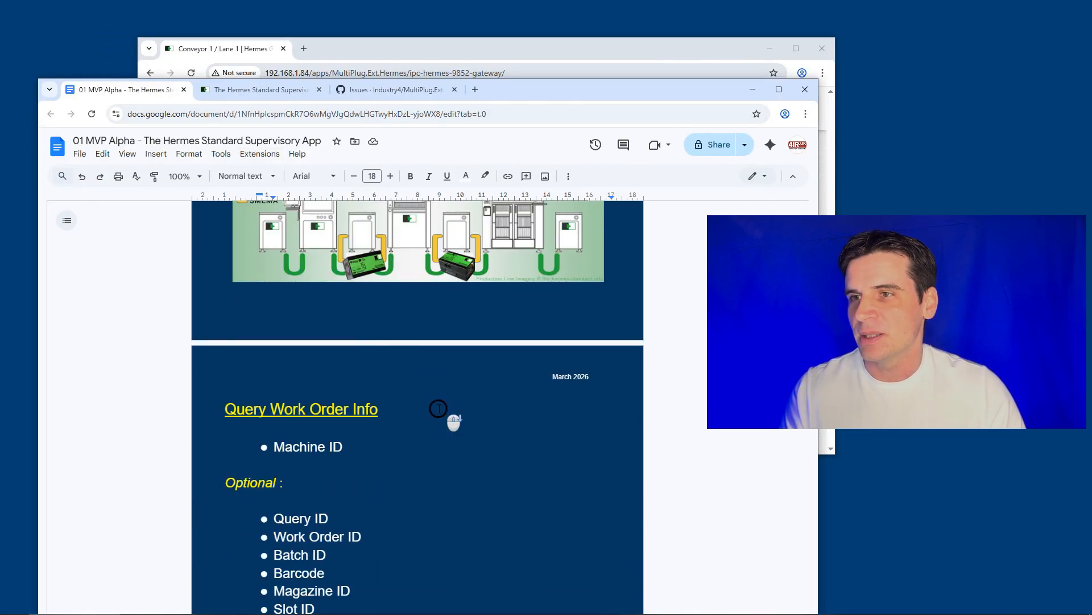
scroll(497, 370, "down", 3)
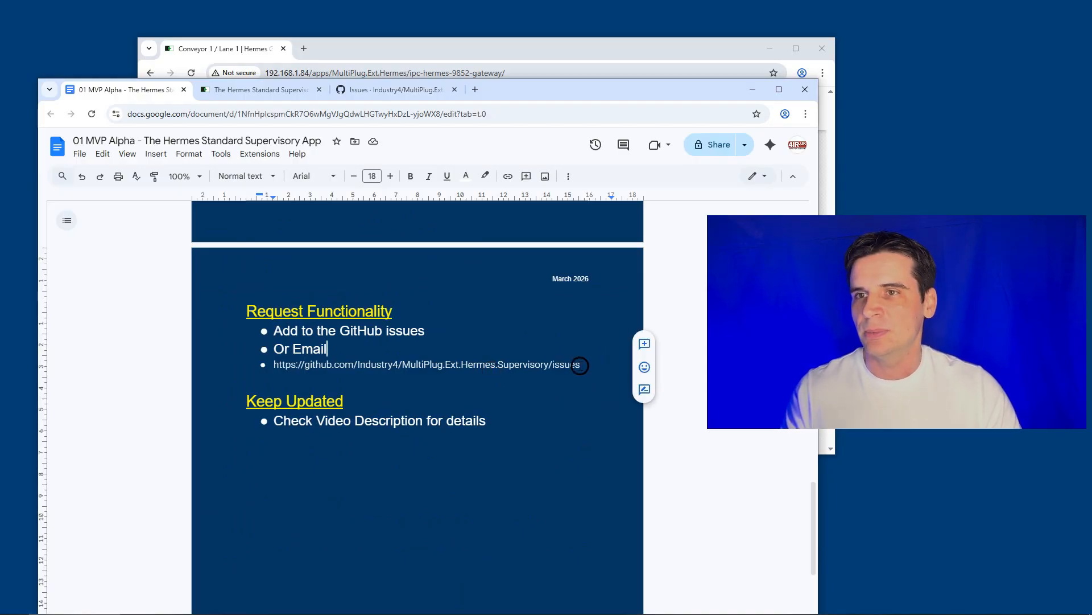
left_click(392, 91)
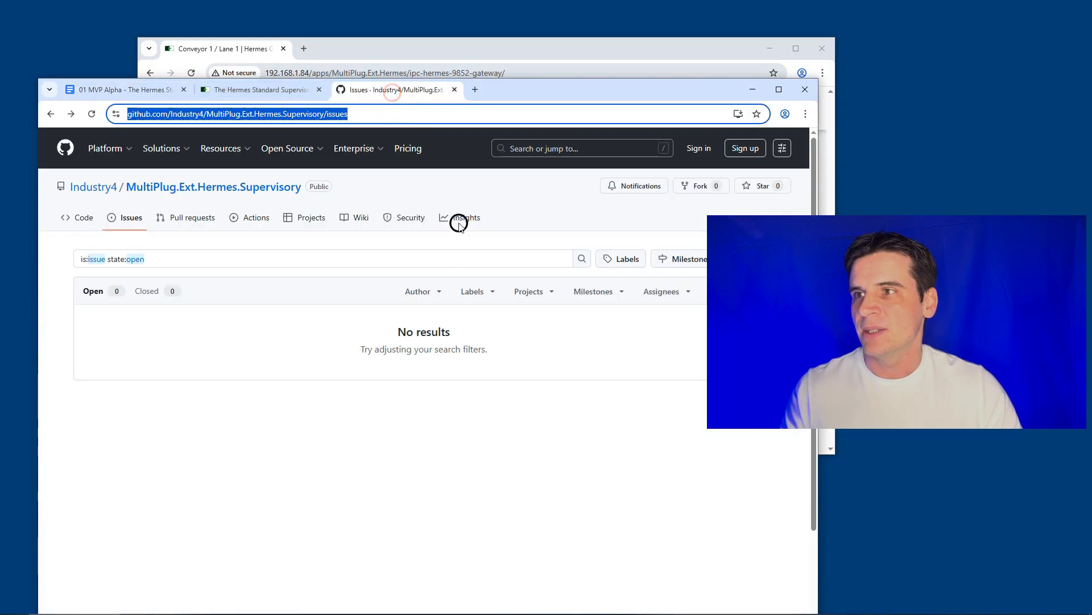
left_click(128, 219)
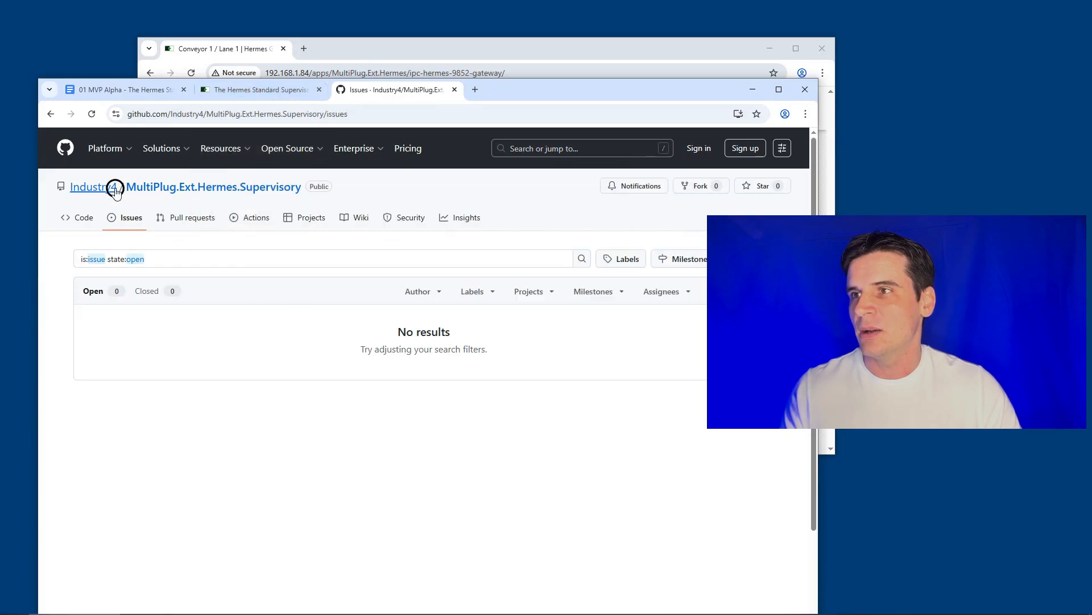
- Go to the MultiPlug.Ext.Hermes.Supervisory repository's main page and examine the release notes of version 0.0.18
left_click(222, 188)
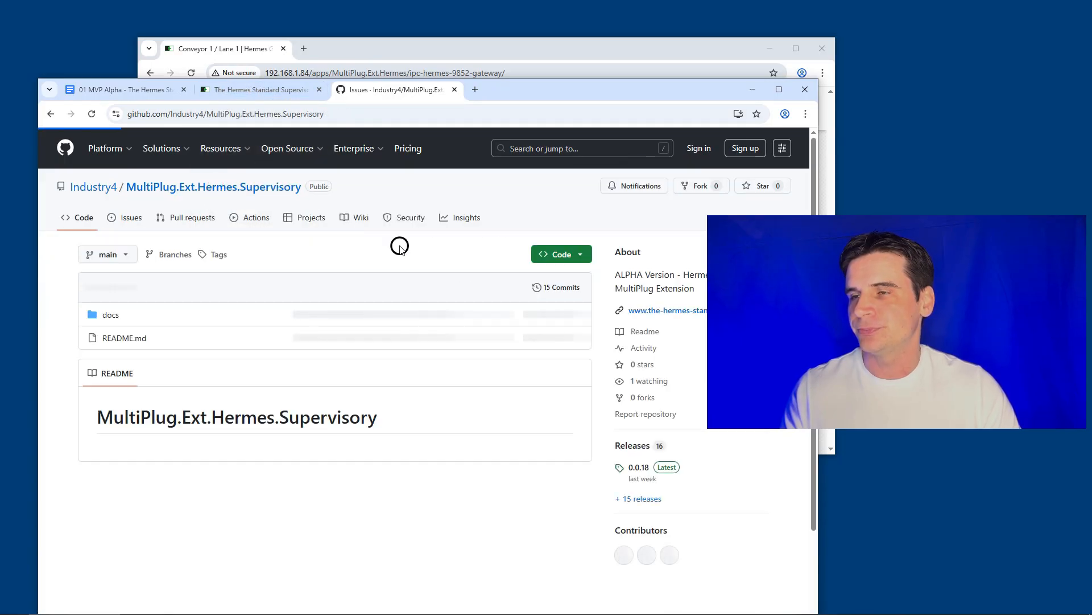
left_click(639, 468)
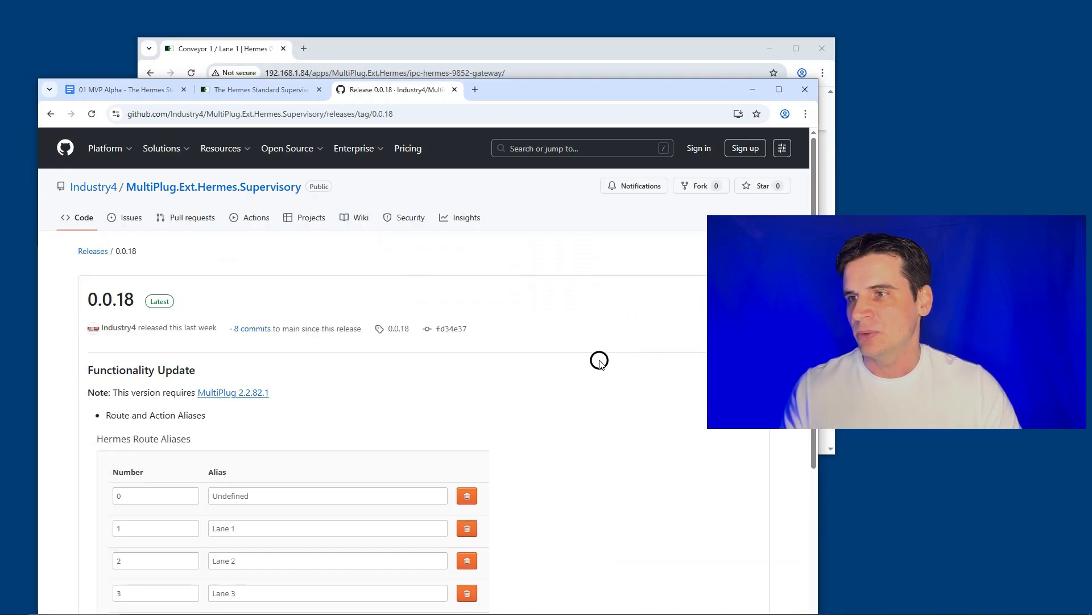
scroll(601, 365, "down", 5)
scroll(601, 364, "up", 1)
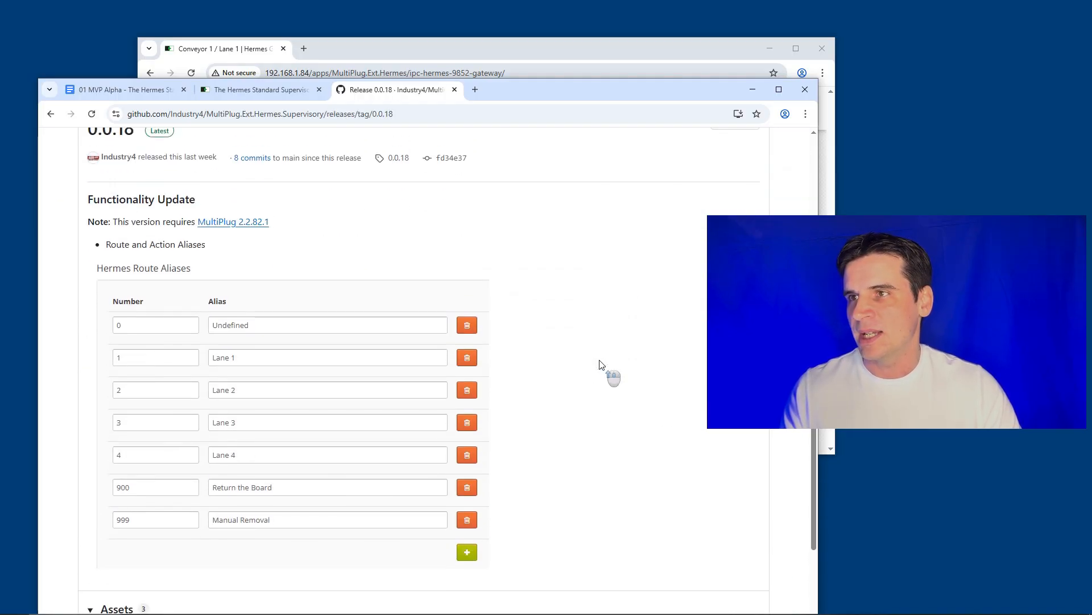
scroll(602, 364, "down", 1)
scroll(602, 365, "up", 5)
- Show all releases of the repository and examine the earlier release notes that present the Line View feature
left_click(95, 232)
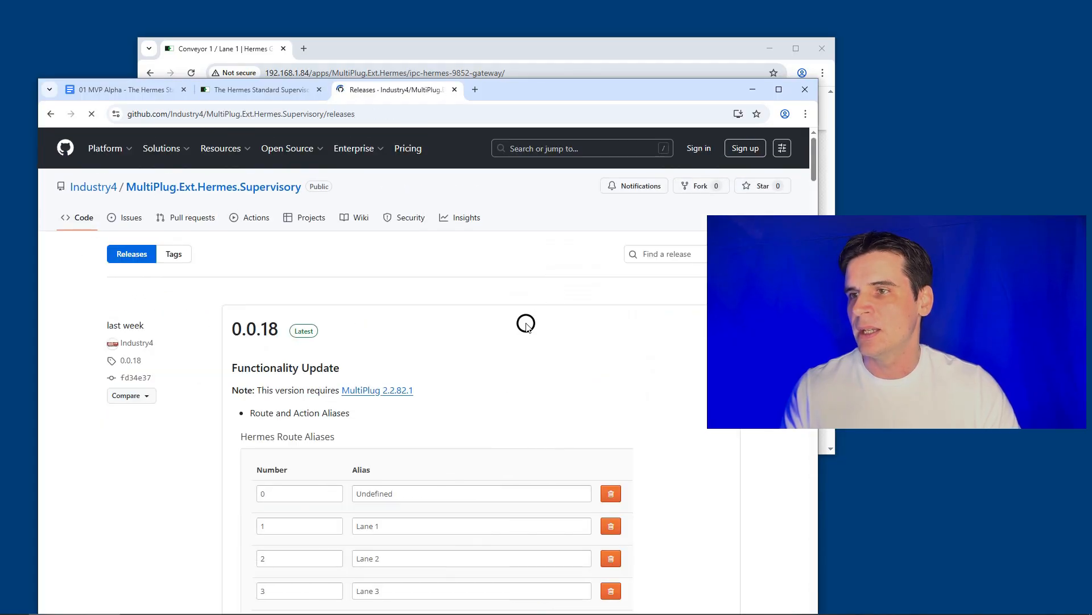
scroll(533, 323, "down", 5)
scroll(533, 323, "down", 20)
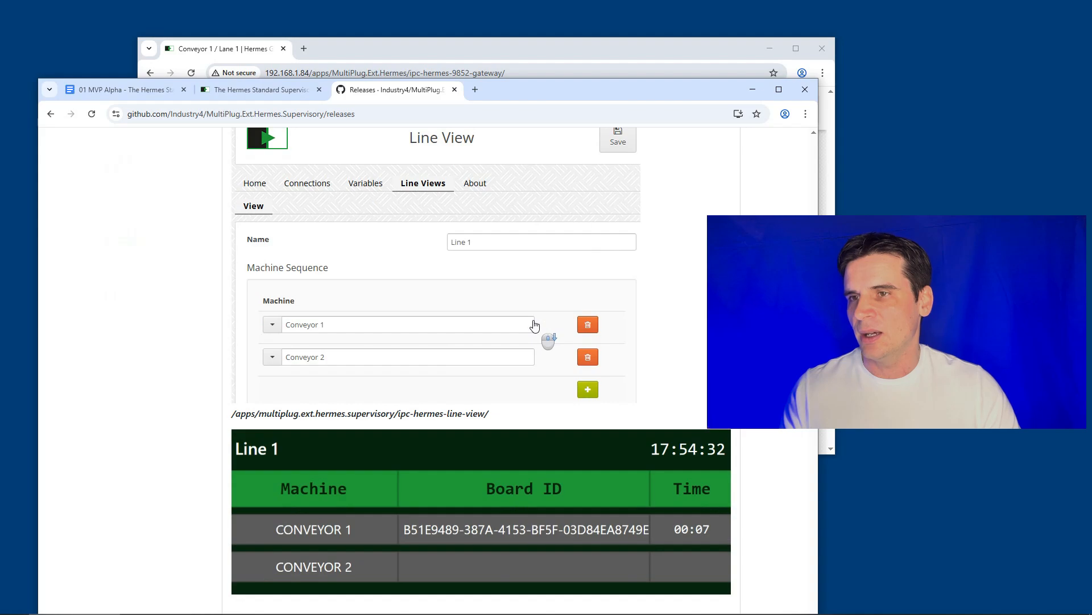
scroll(535, 326, "down", 2)
scroll(296, 164, "up", 5)
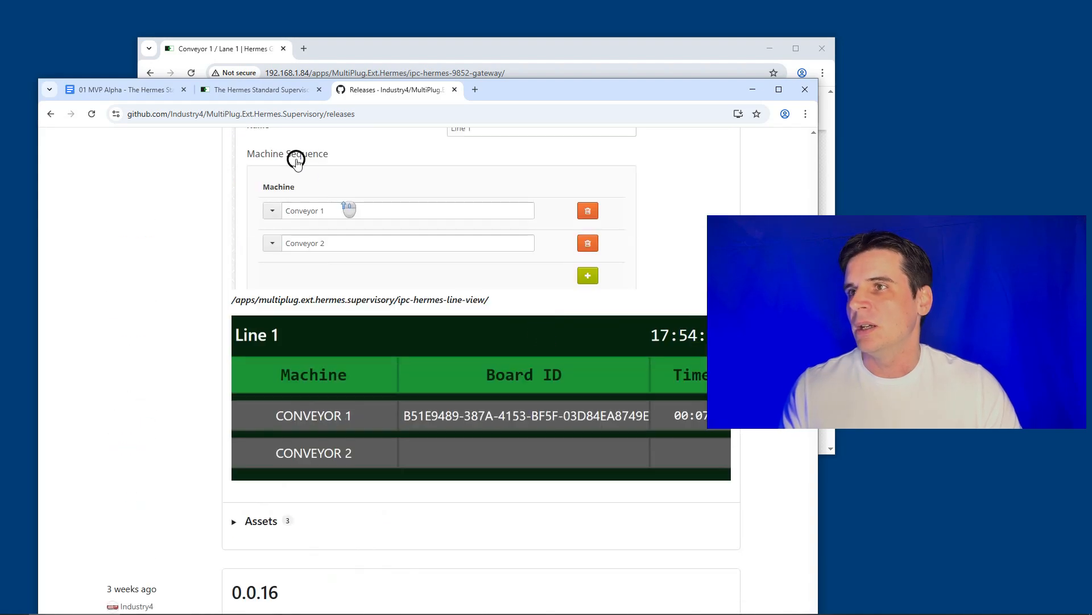
- View the Hermes Standard Supervisory App website and the Conveyor 1 gateway window, and restore the Hermes Supervisory window
left_click(269, 92)
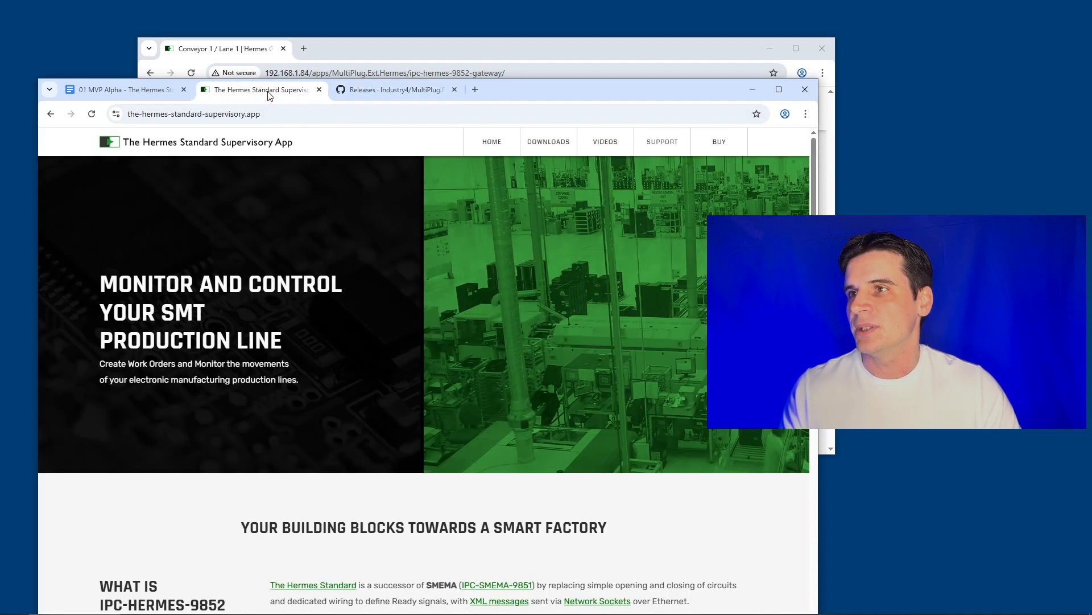
left_click(408, 50)
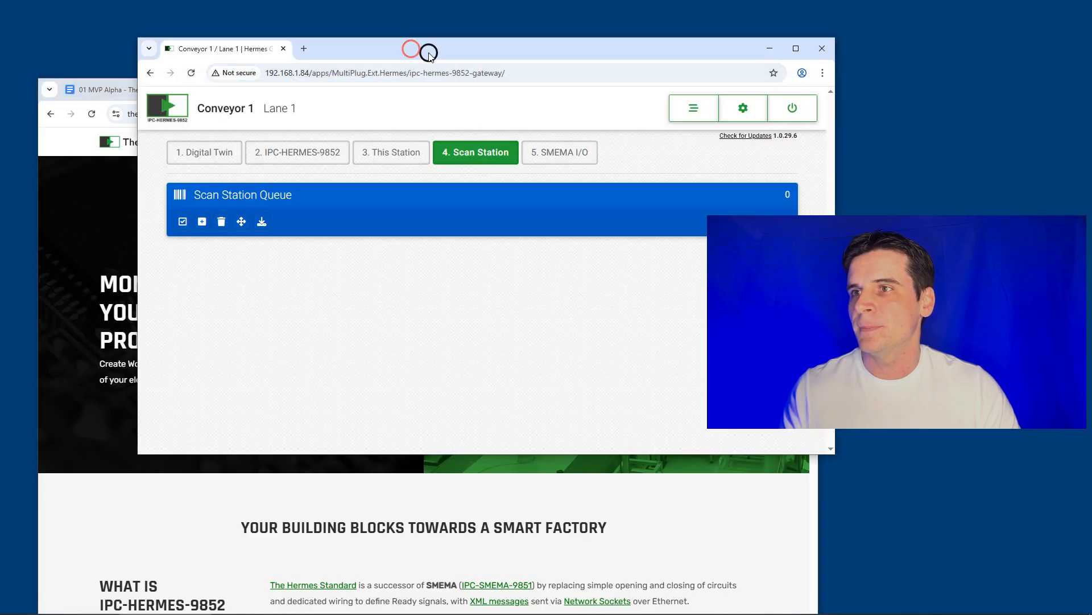
left_click(360, 500)
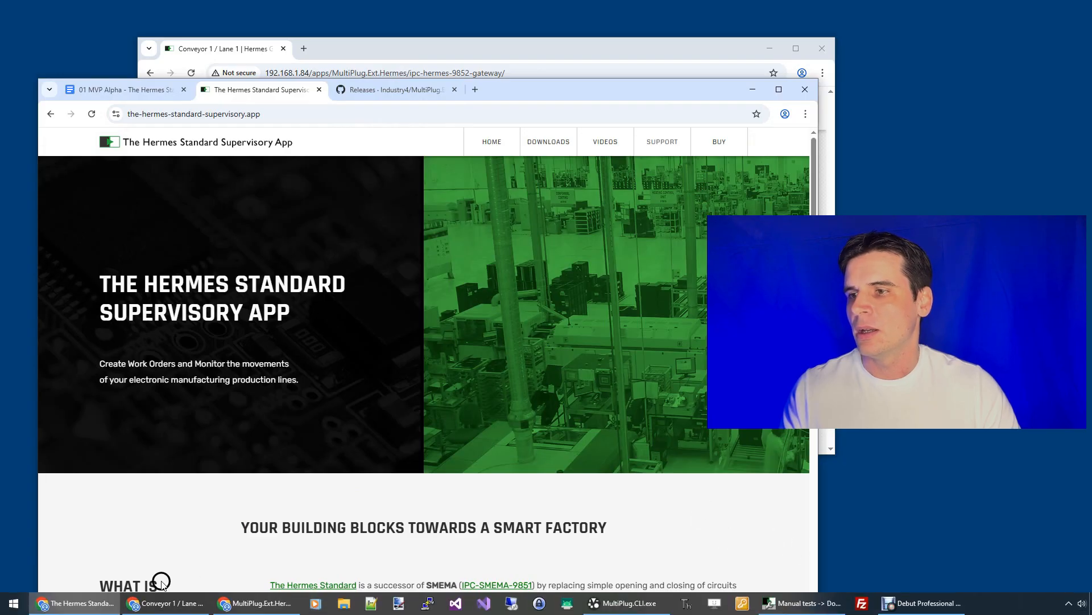
left_click(183, 604)
left_click(247, 608)
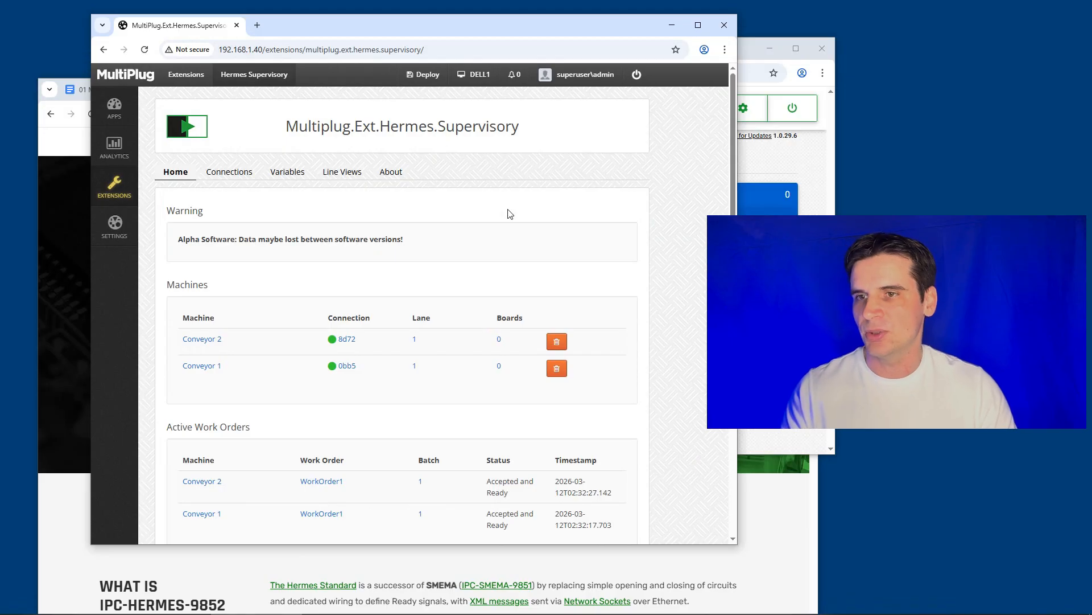
- Display the Line 1 line view from the Supervisory extension, and make its browser window slightly narrower and taller
left_click(343, 172)
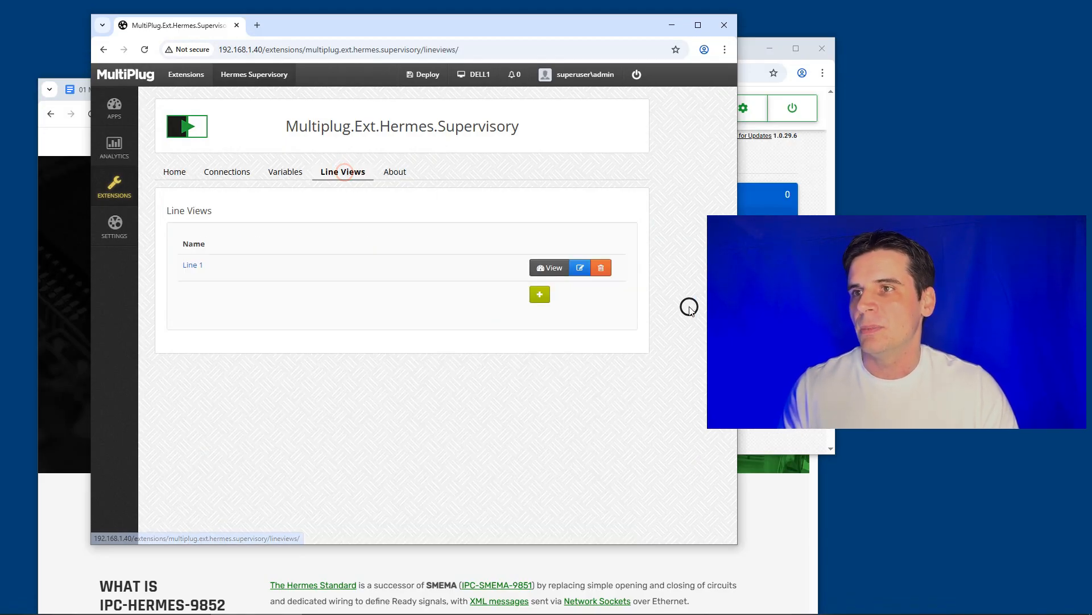
left_click(550, 268)
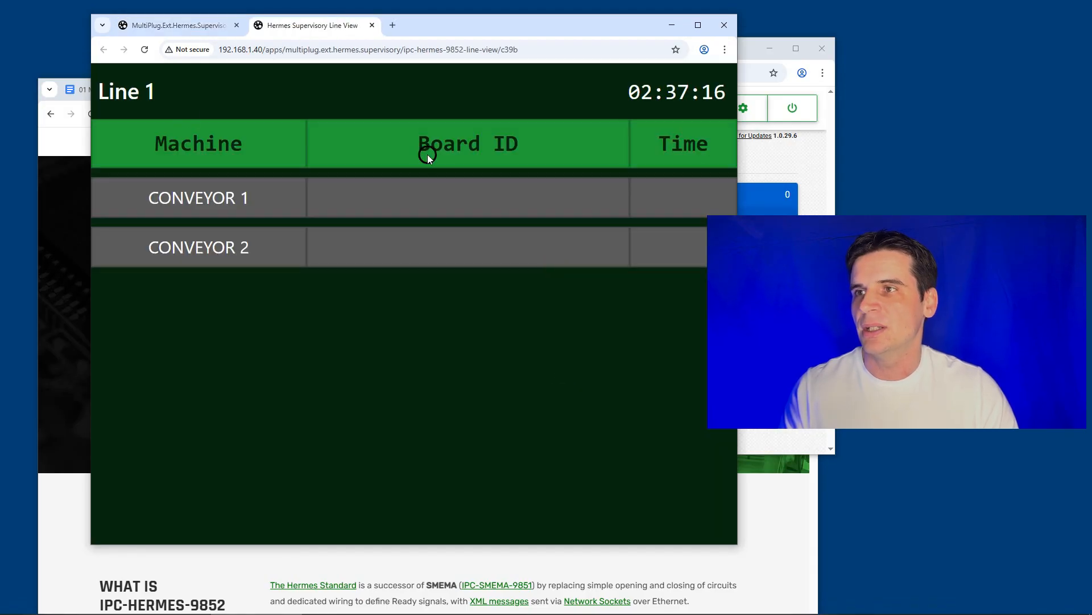
left_click(432, 422)
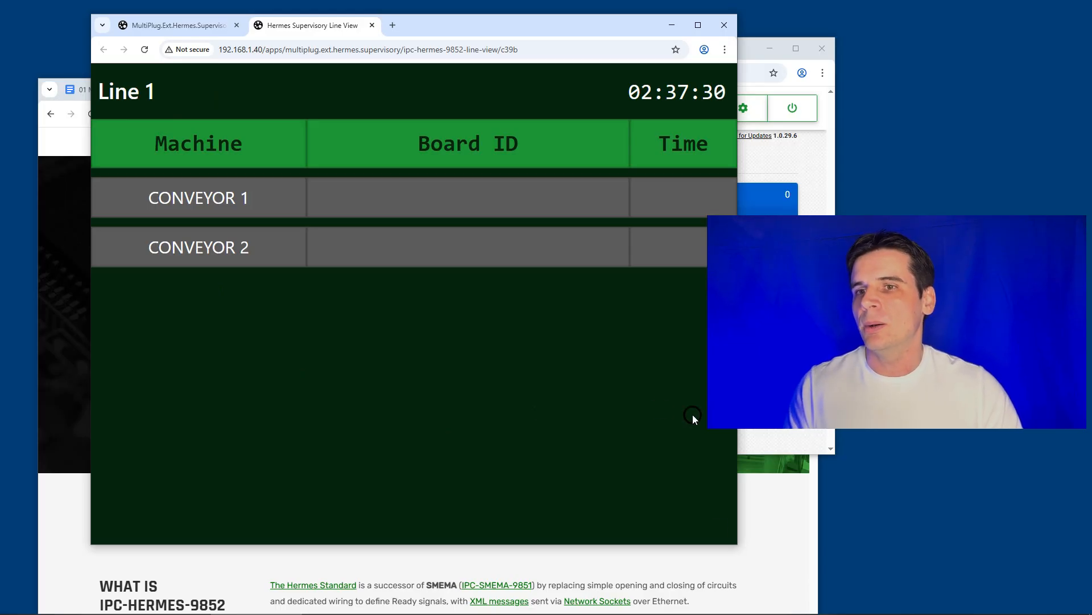
left_click_drag(736, 544, 714, 587)
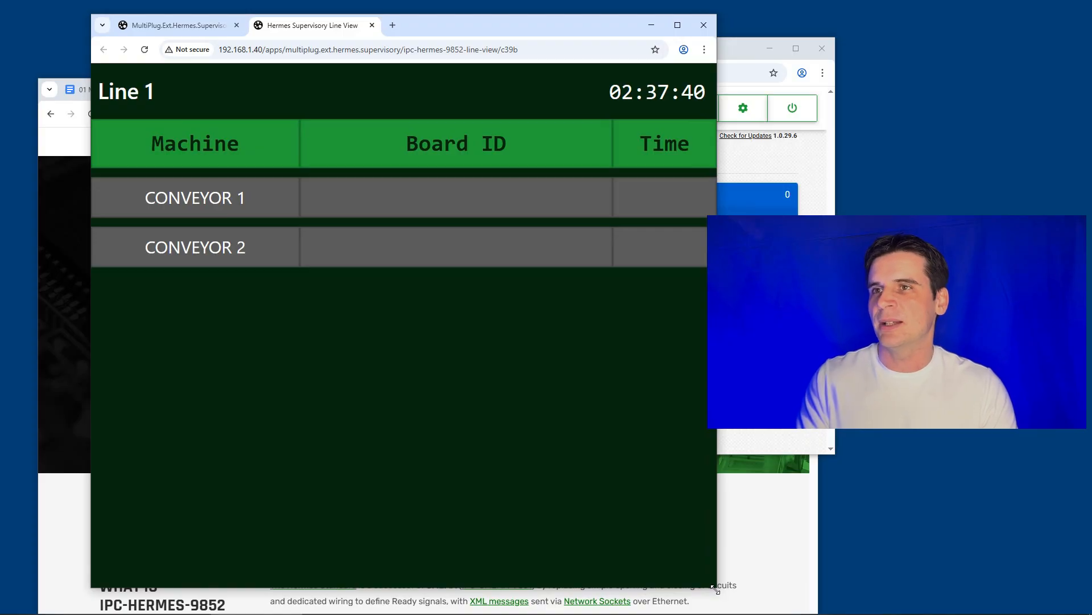
- Switch to the Google Docs notes, look at the GitHub releases page again, and return to the Request Functionality and Keep Updated section
left_click(65, 261)
left_click(118, 89)
left_click(376, 280)
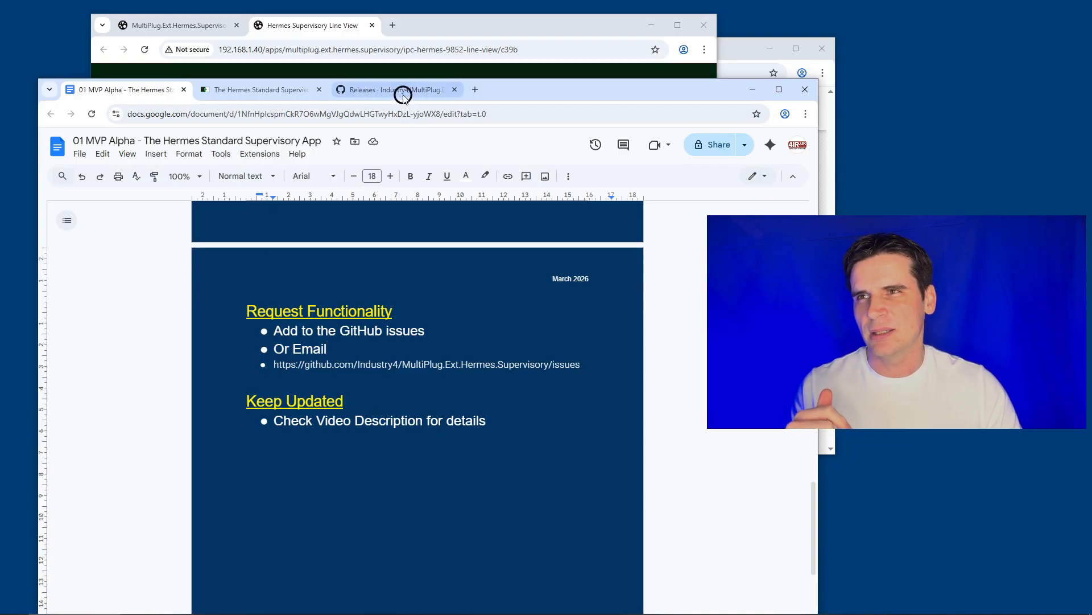
mouse_move(402, 93)
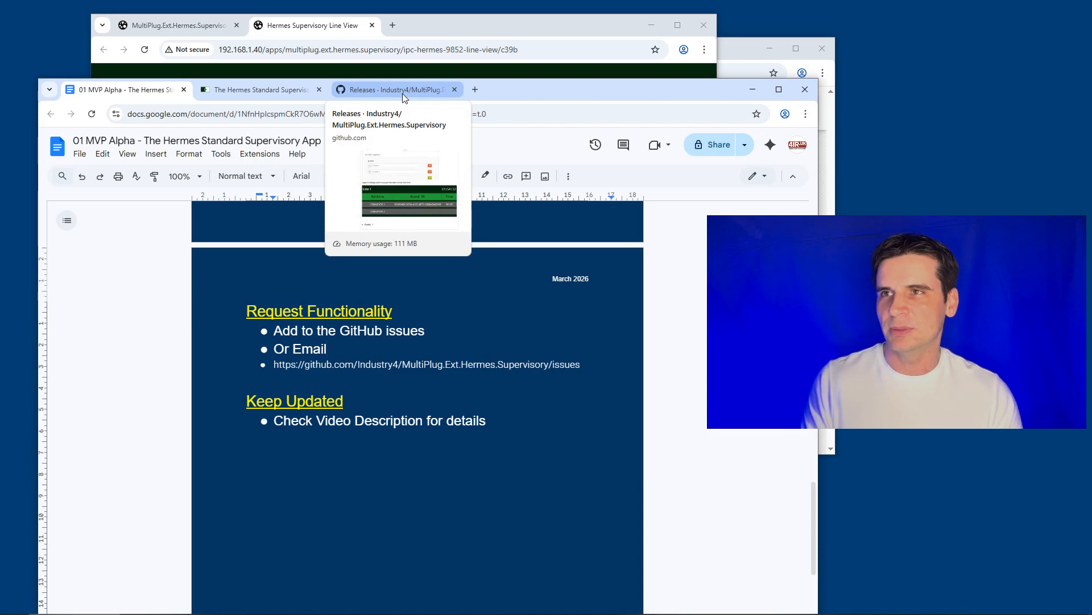
left_click(402, 94)
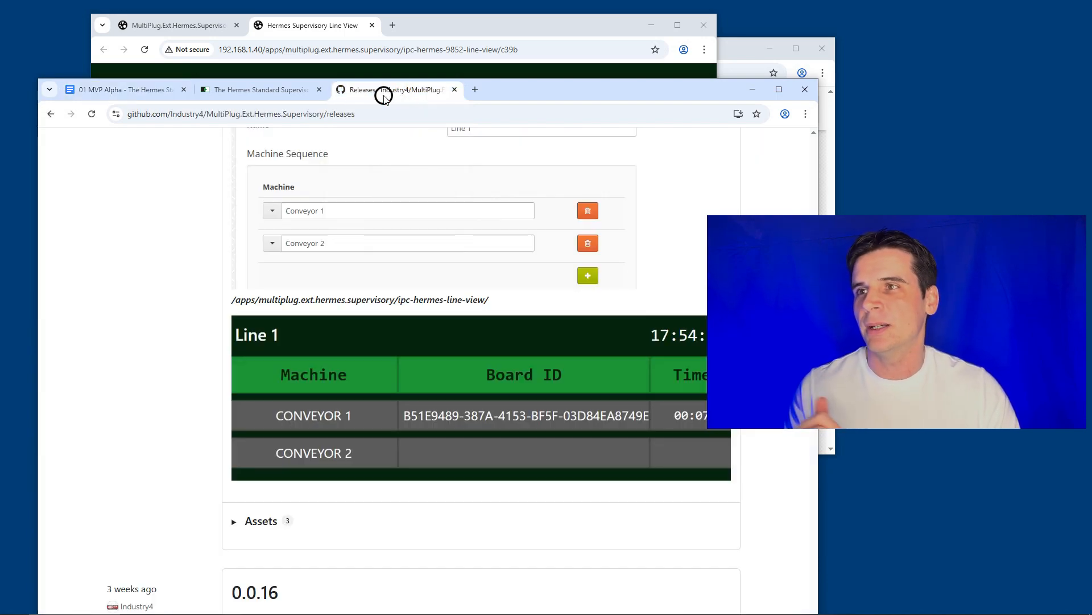
left_click(287, 90)
left_click(143, 90)
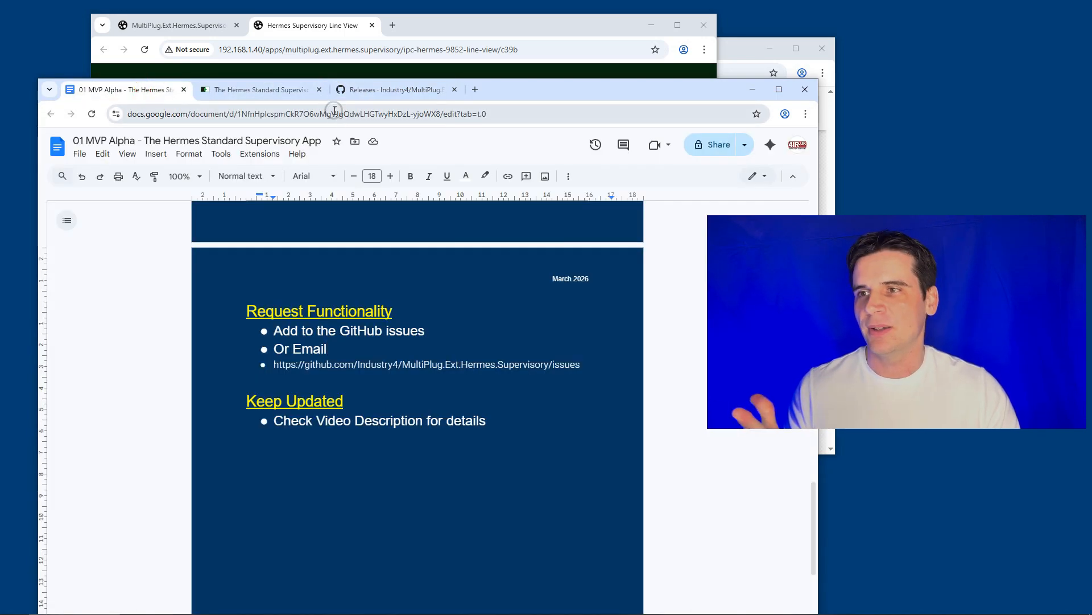